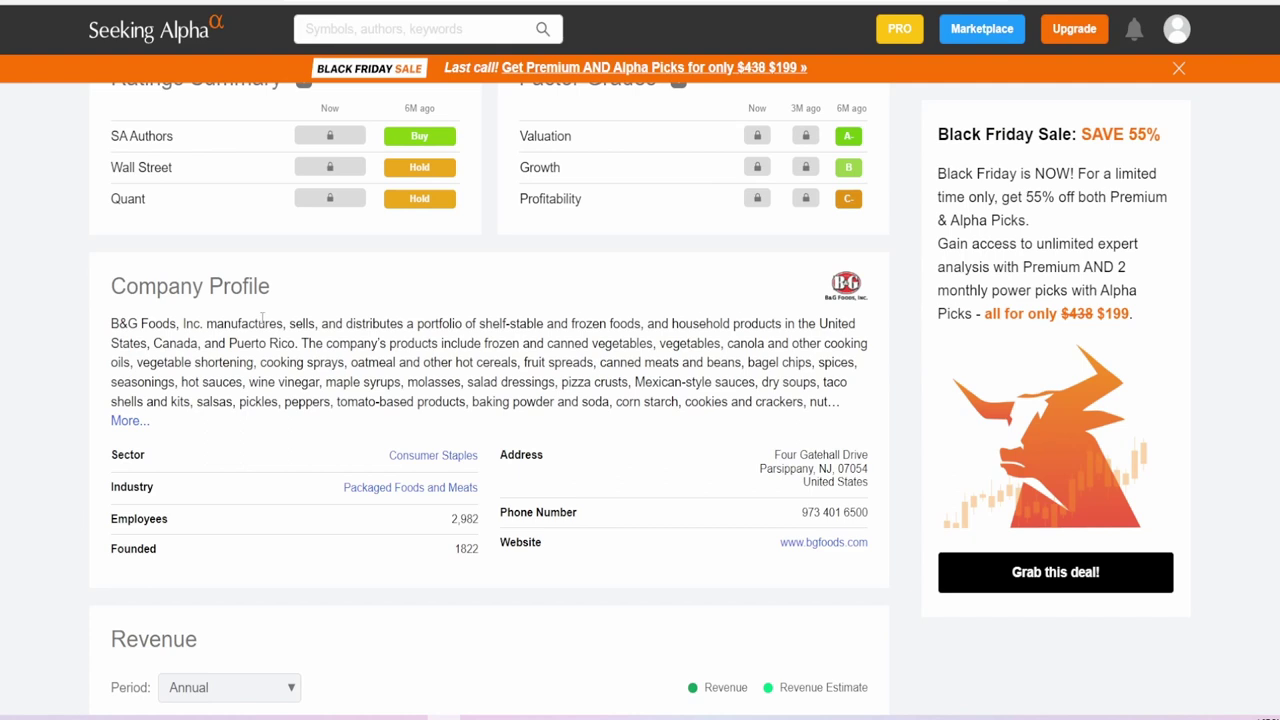
Read through the B&G Foods company profile, highlighting passages on its business, sales regions and product range.
drag(277, 328, 532, 342)
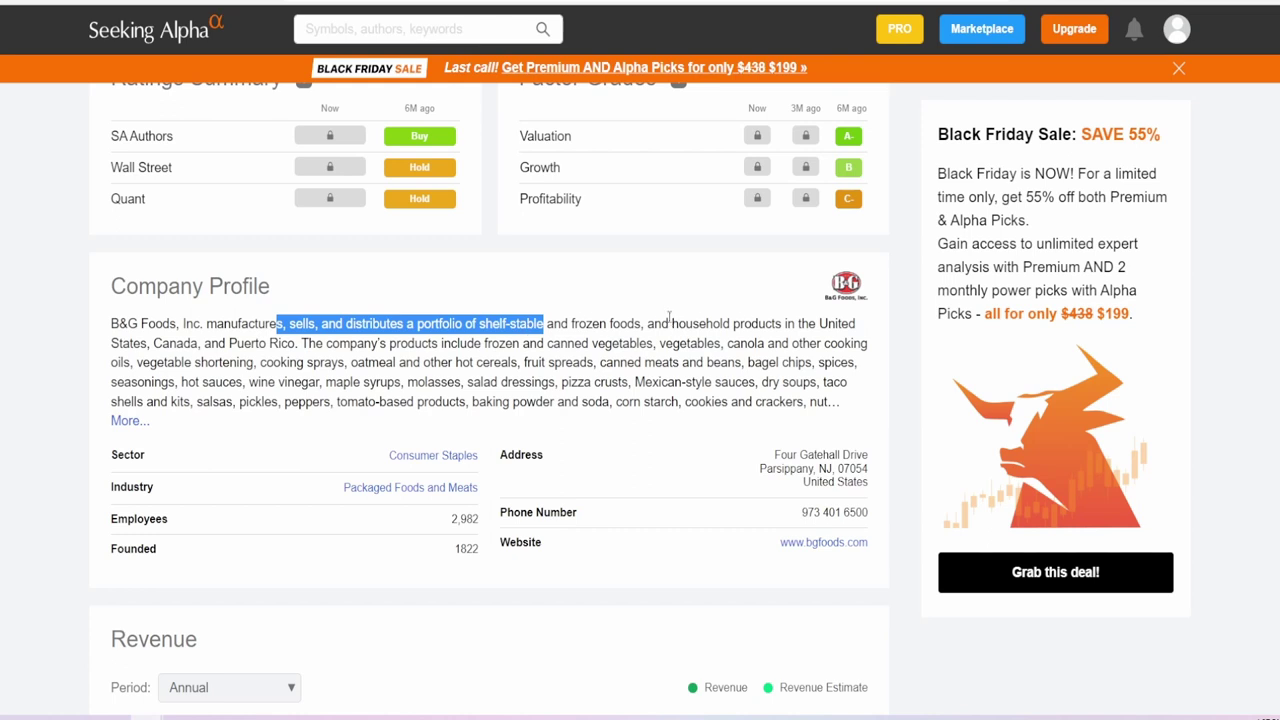
drag(670, 326, 818, 326)
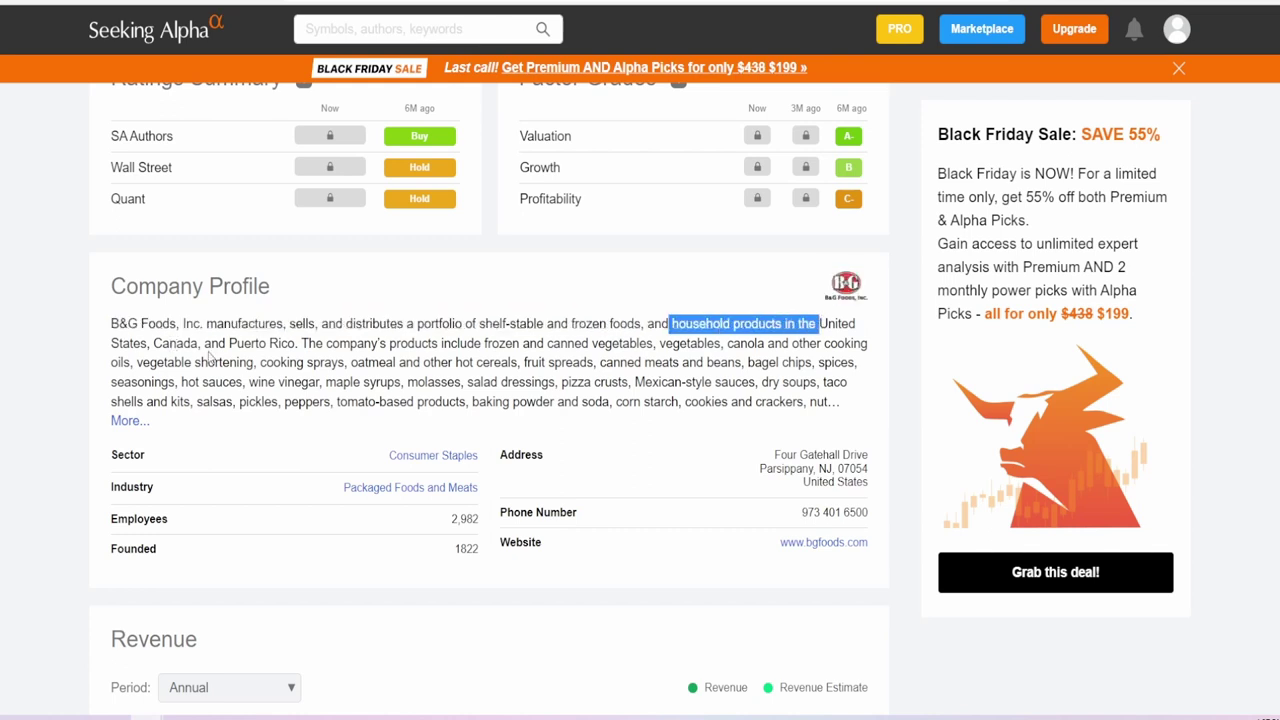
drag(228, 345, 269, 345)
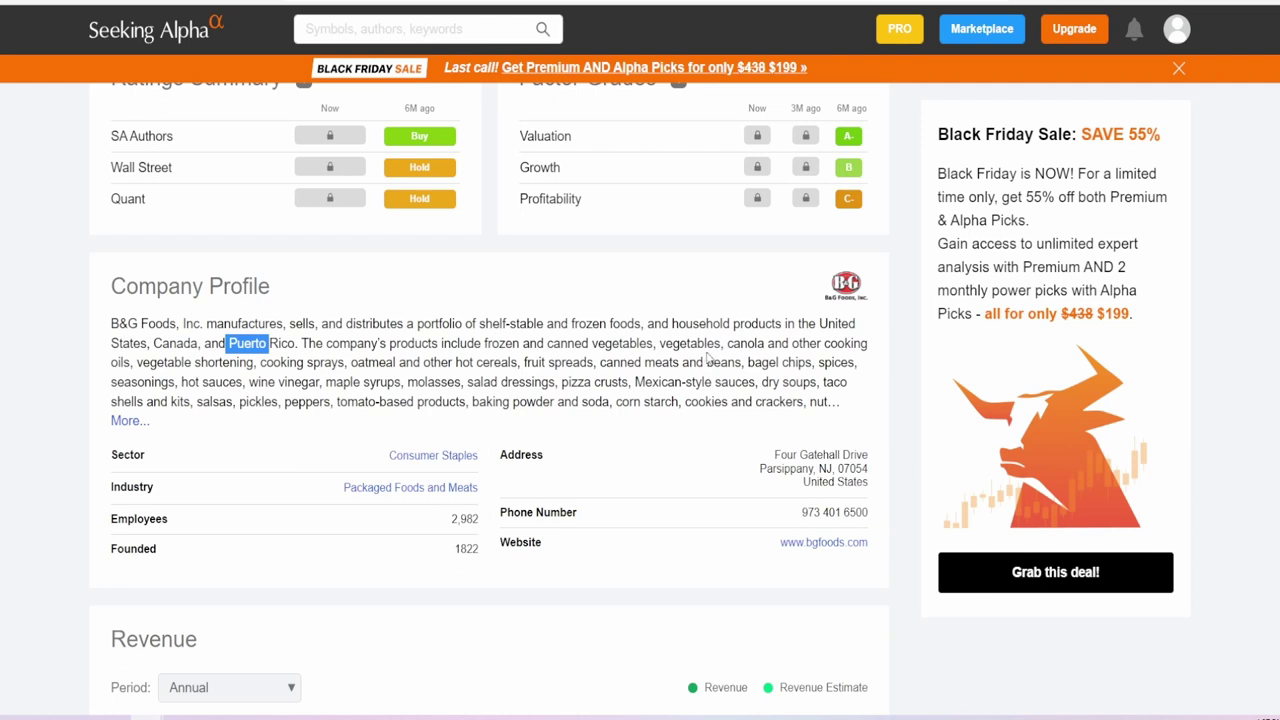
double_click(185, 363)
drag(185, 363, 271, 345)
click(355, 363)
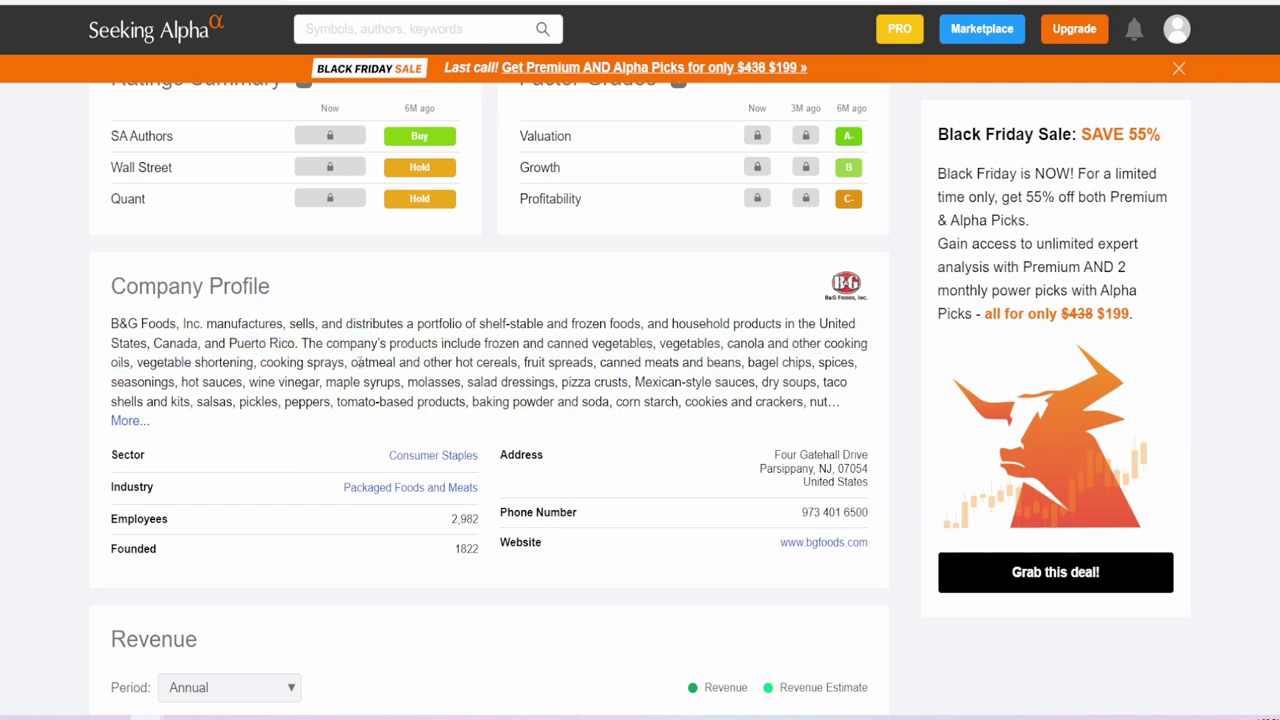
drag(368, 363, 452, 363)
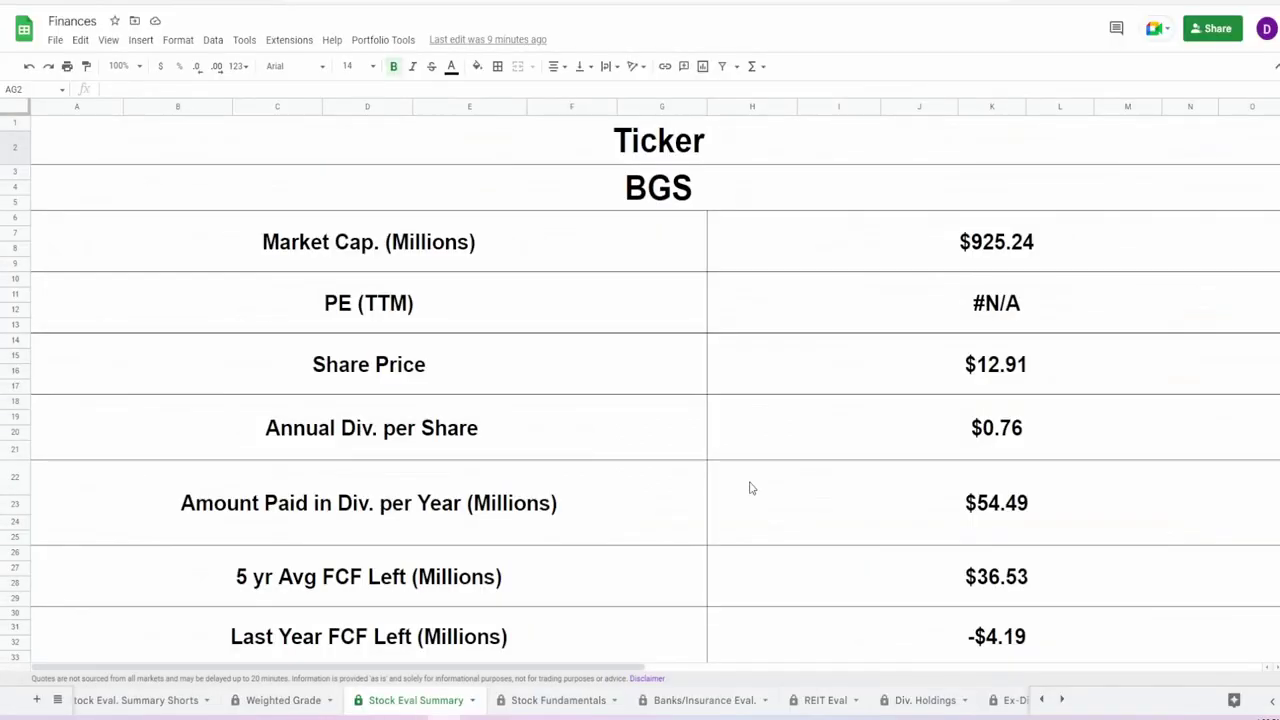
Examine the market cap, PE and share price for BGS in the Stock Eval Summary sheet of the Finances spreadsheet.
click(854, 251)
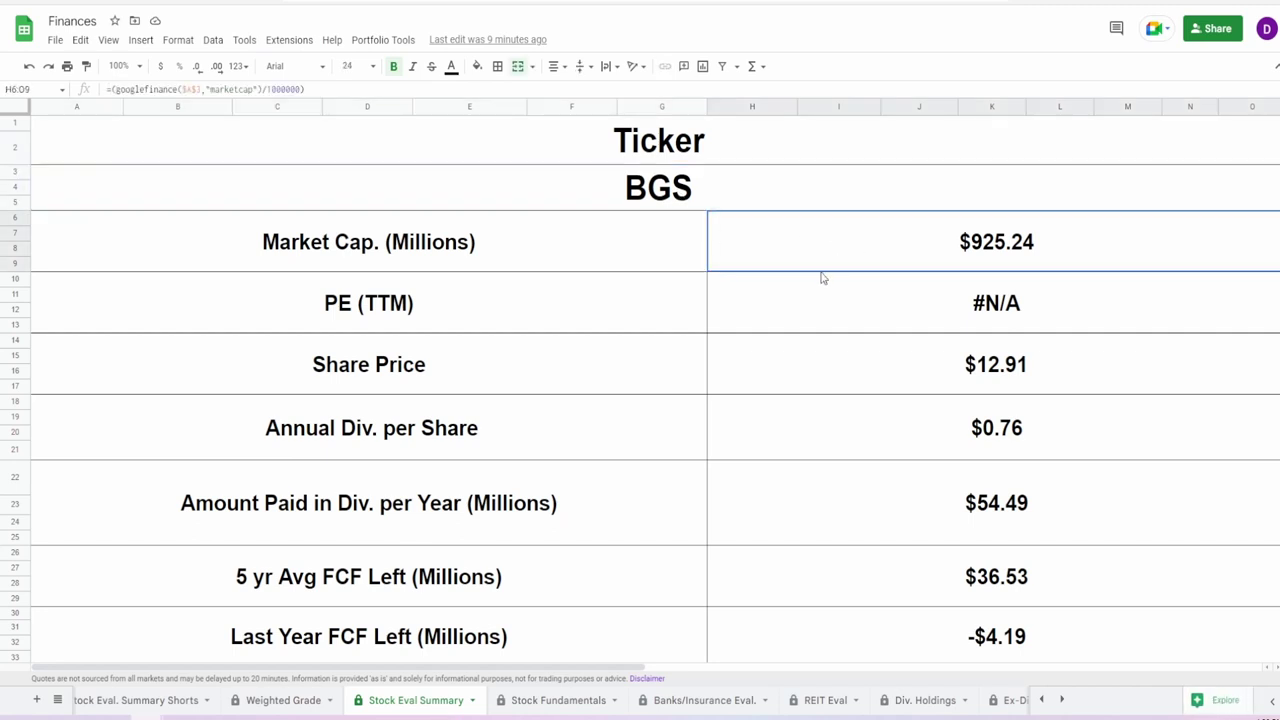
click(825, 318)
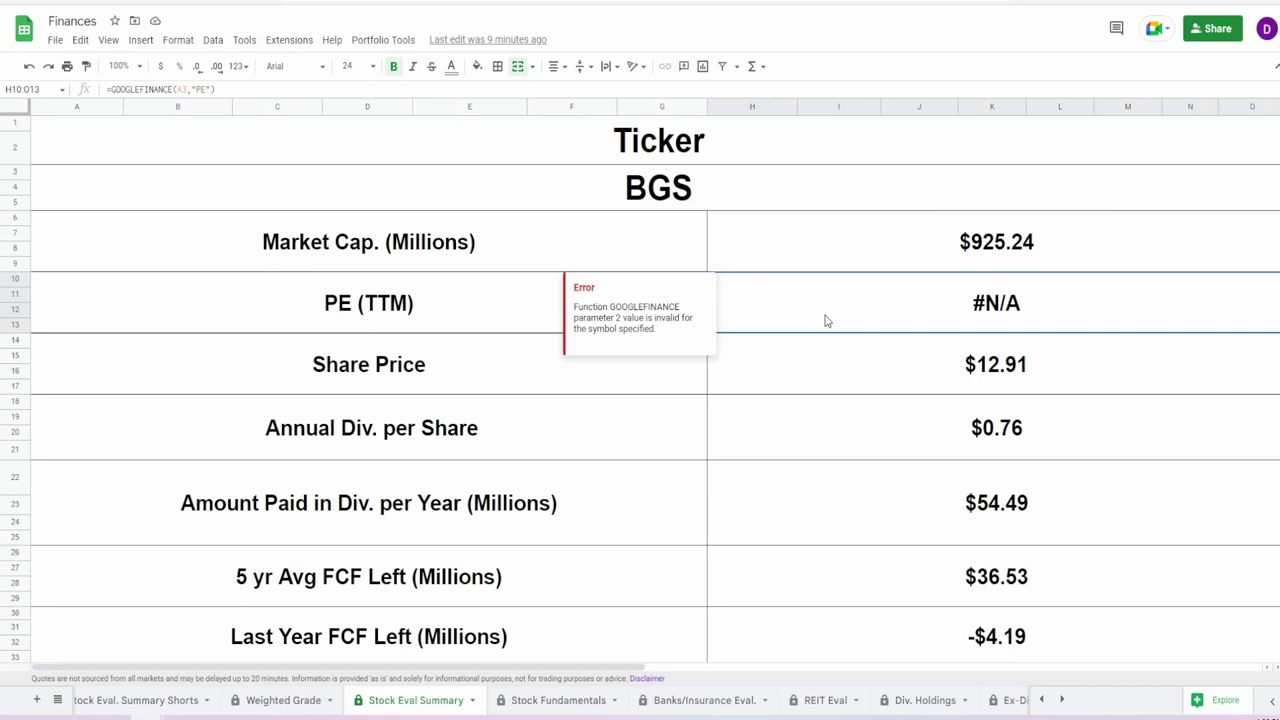
click(834, 363)
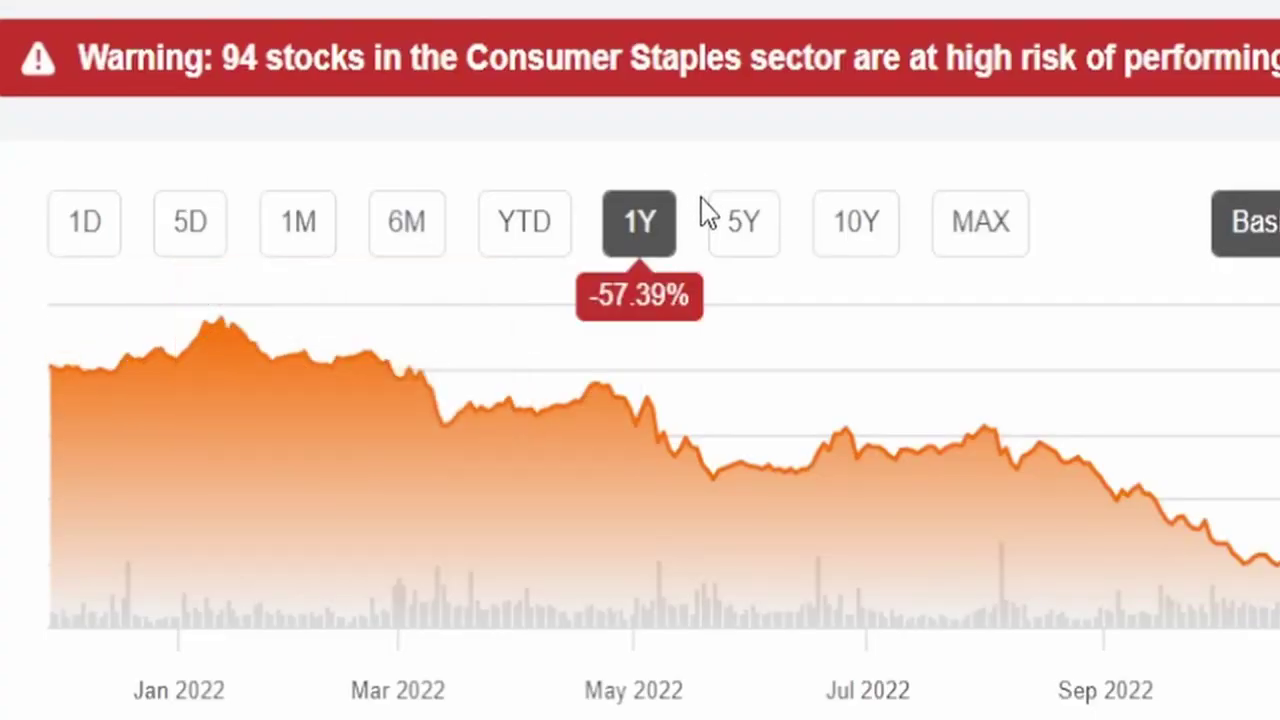
Check the stock's year-to-date price chart and both ends of its 52-week range on Seeking Alpha.
click(505, 240)
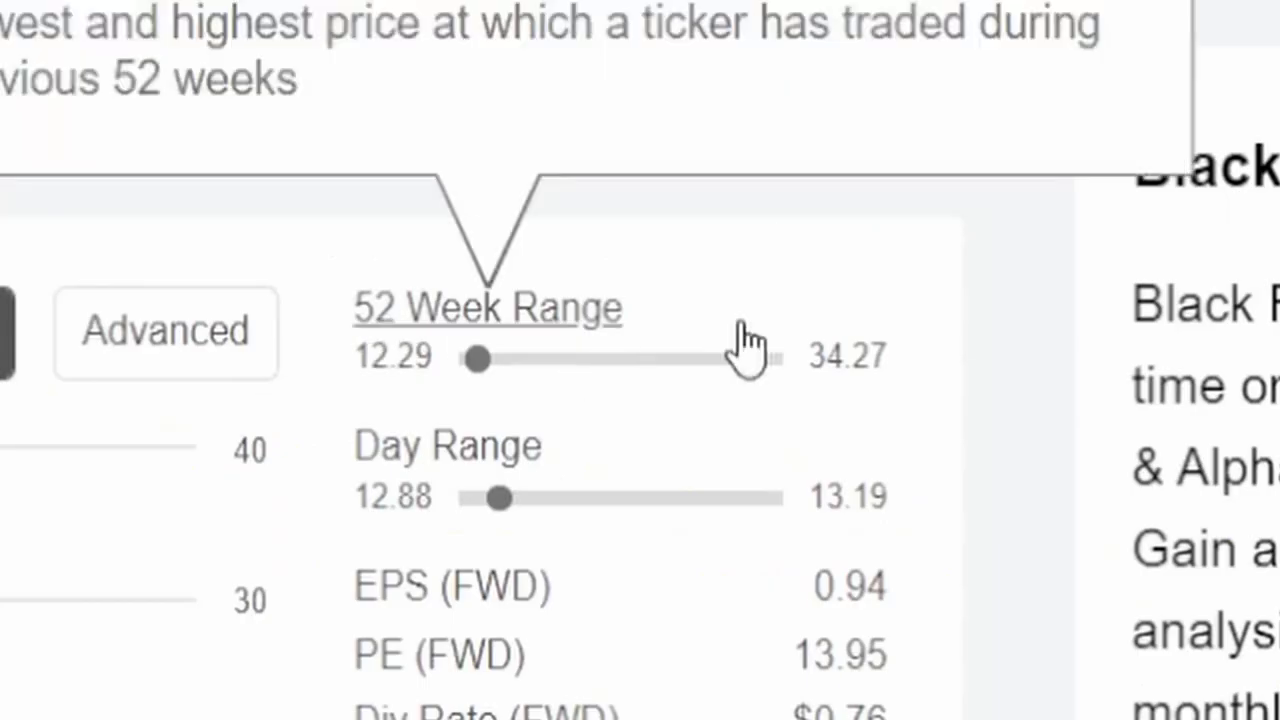
double_click(357, 357)
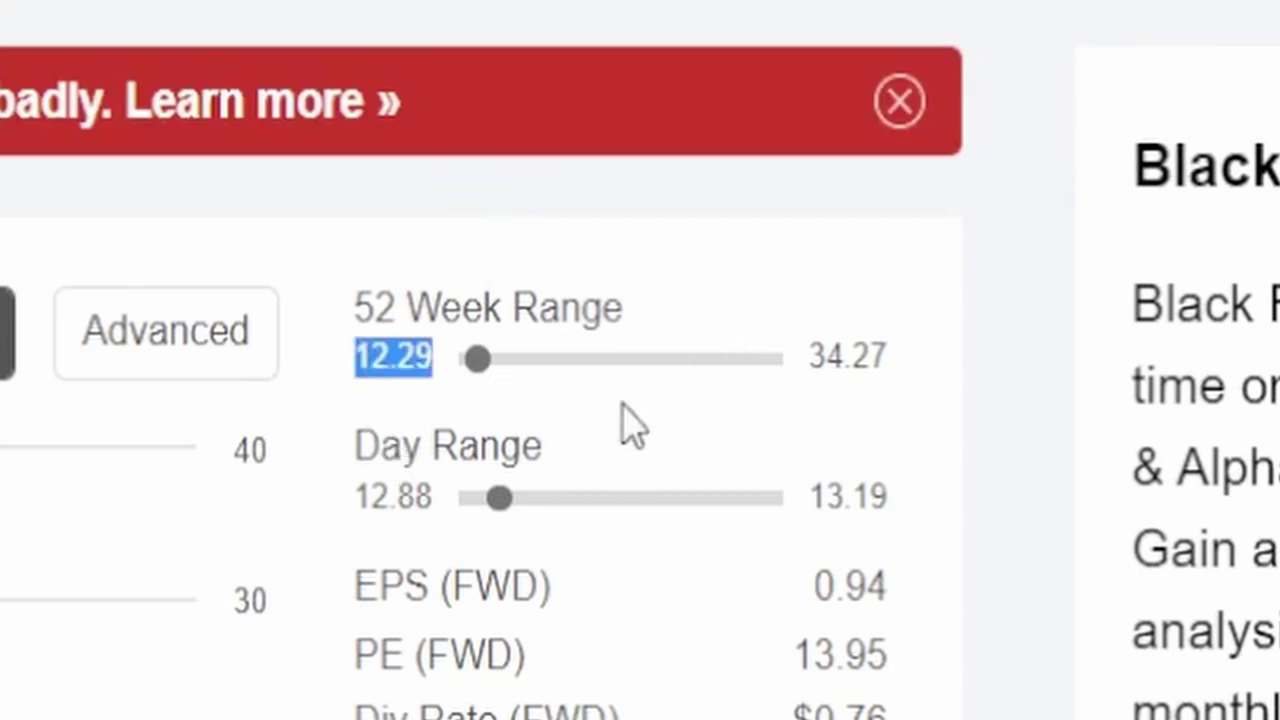
click(889, 354)
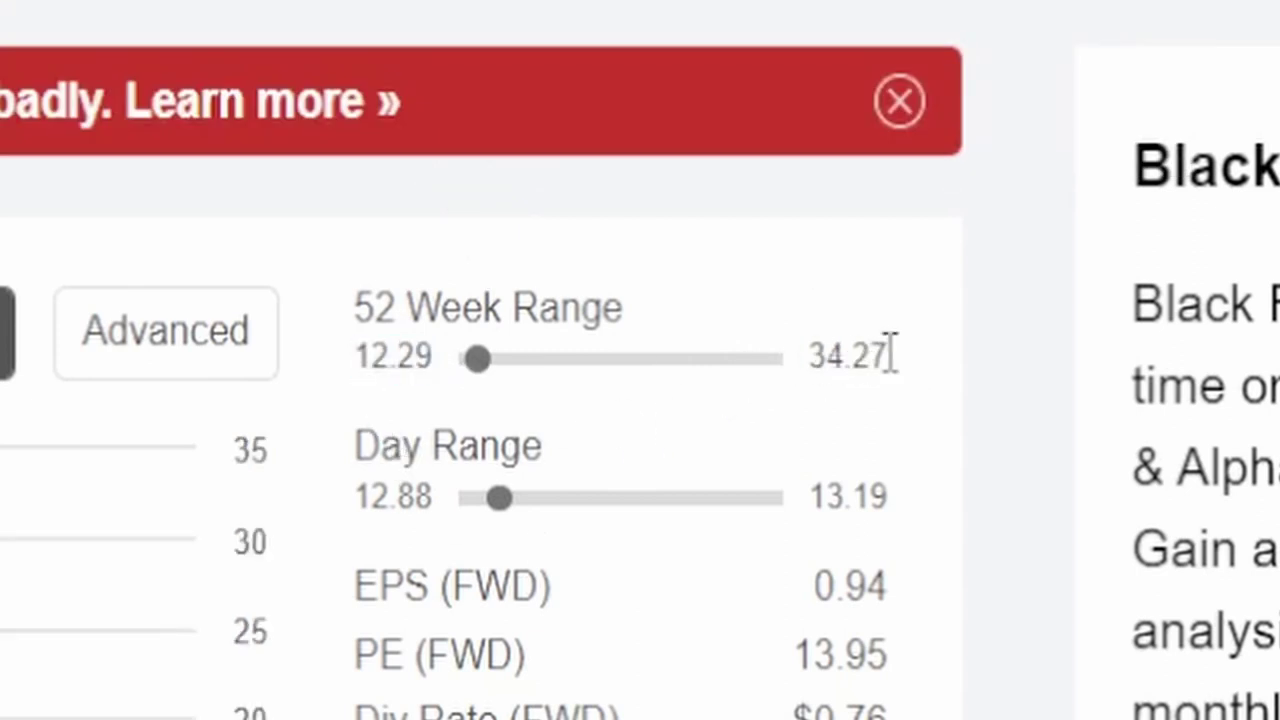
mouse_move(766, 487)
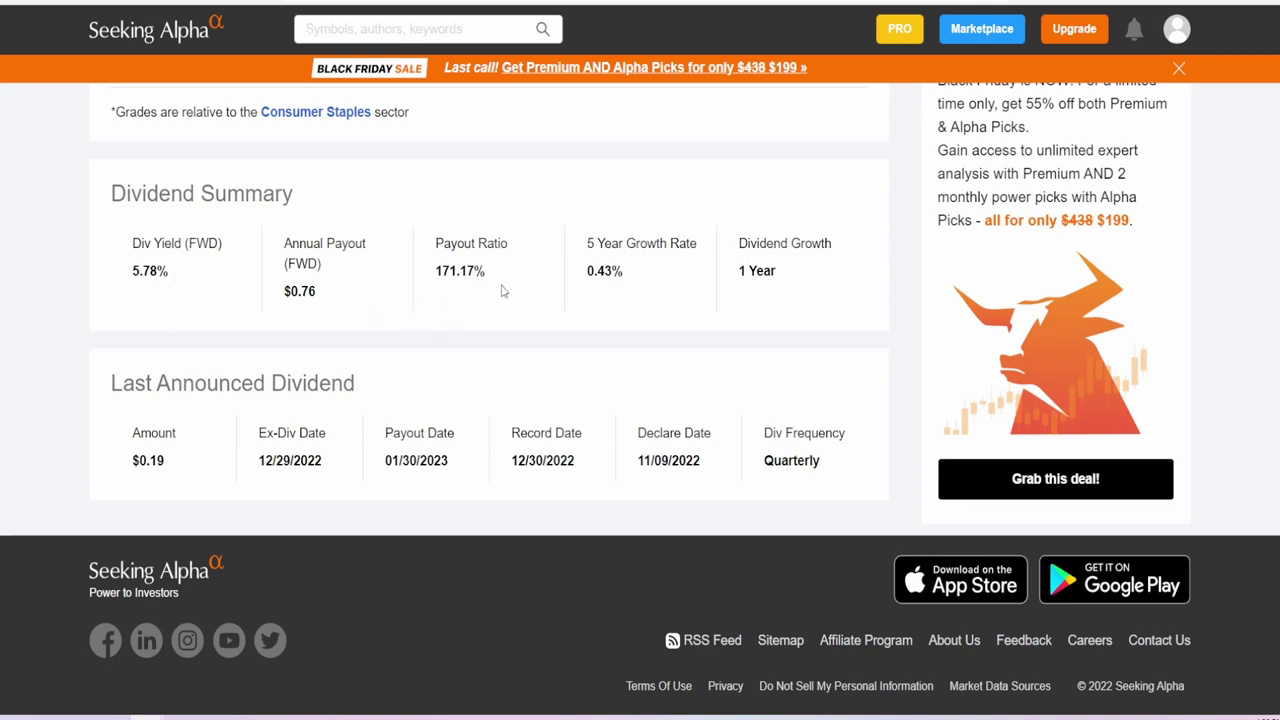
Examine the payout ratio in the dividend summary and the quarterly amounts across the five-year dividend history.
mouse_move(494, 257)
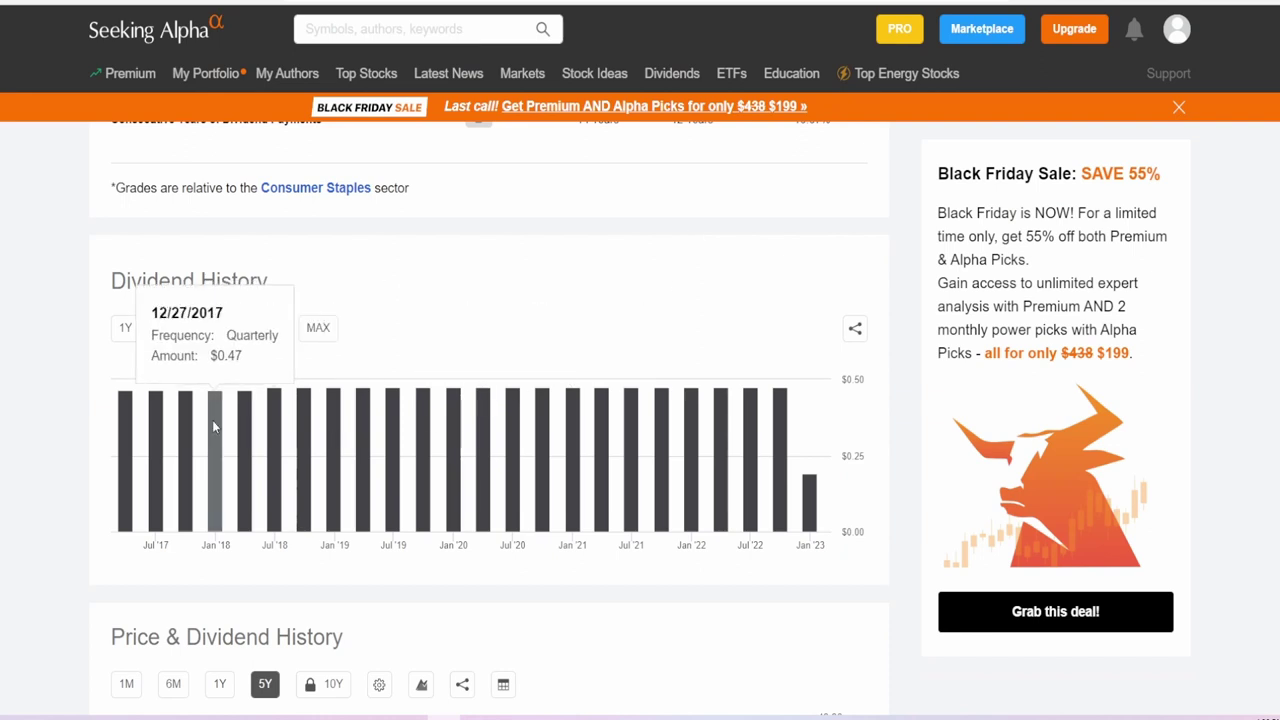
mouse_move(277, 430)
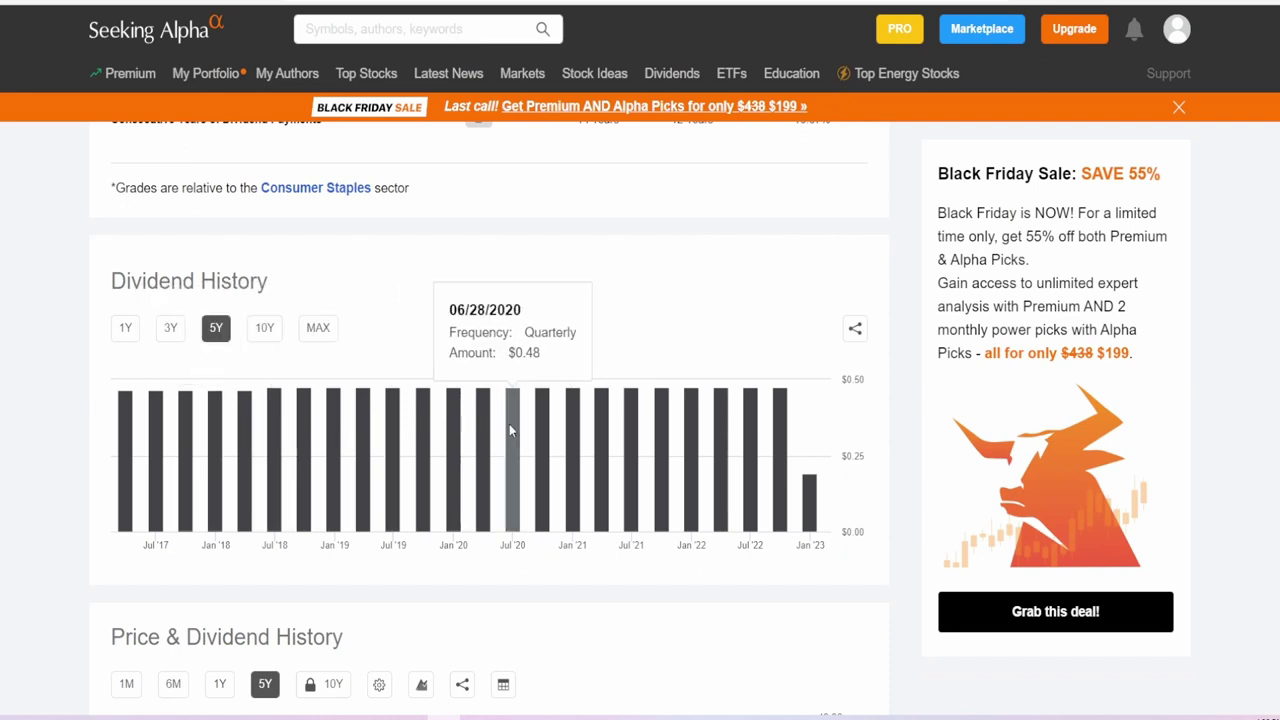
mouse_move(641, 417)
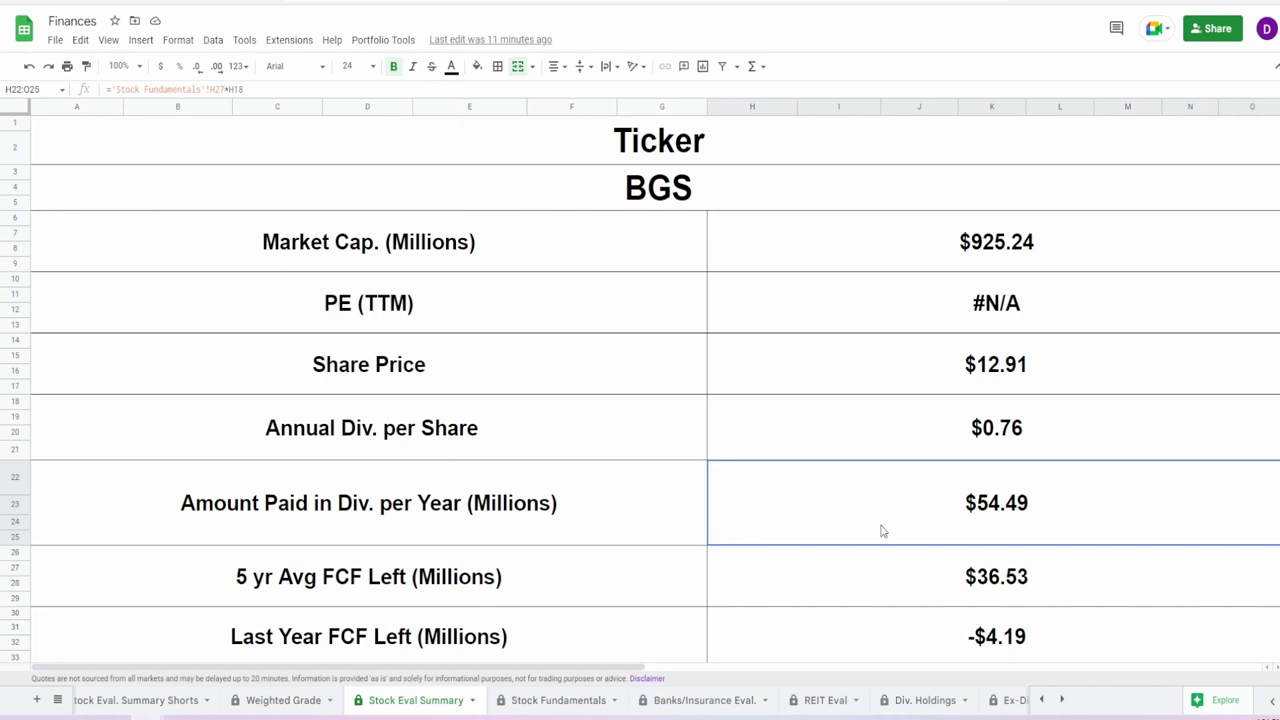
Examine the five-year average and last-year free cash flow left and both cash flow payout ratios in the Finances spreadsheet.
click(849, 571)
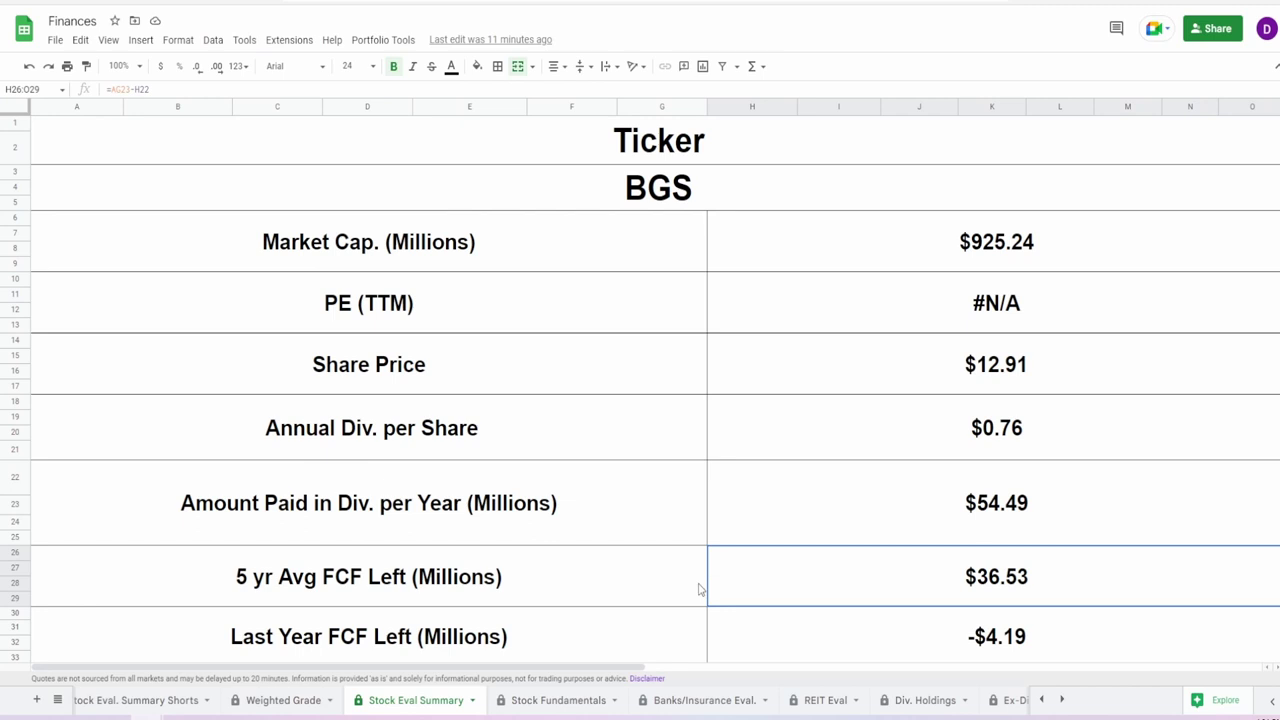
click(741, 645)
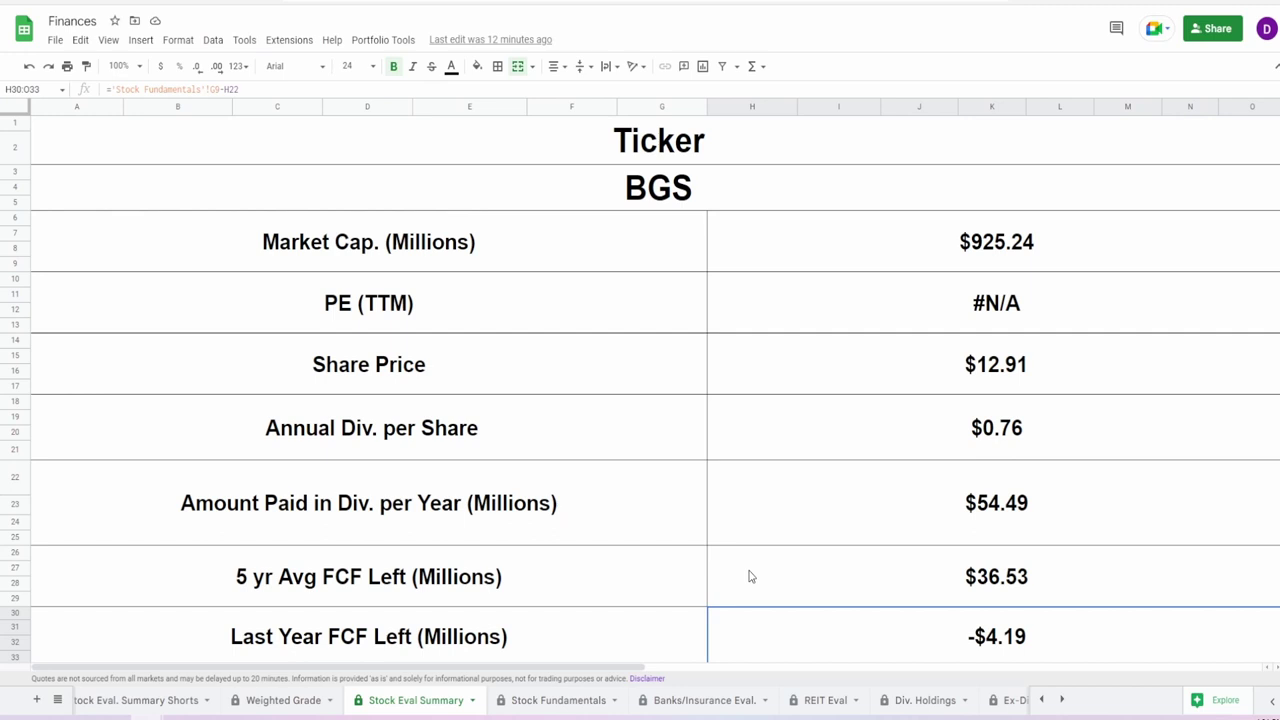
scroll(273, 542, down, 2)
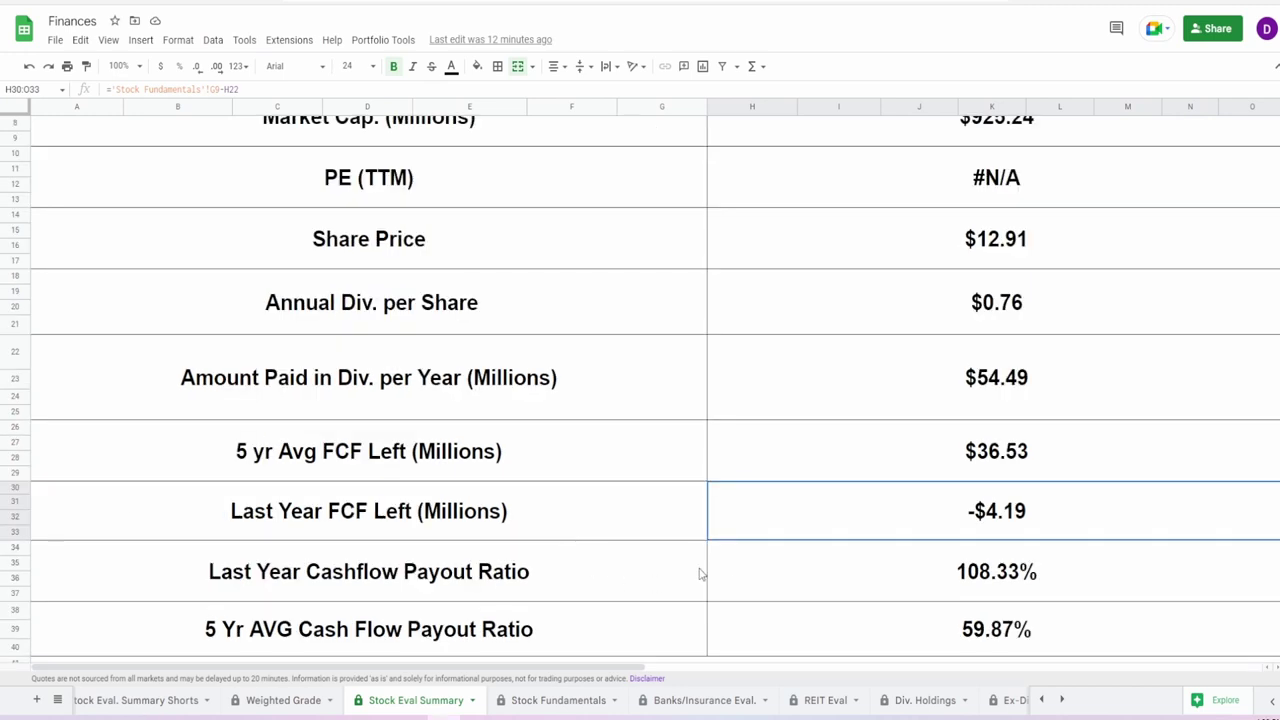
click(812, 576)
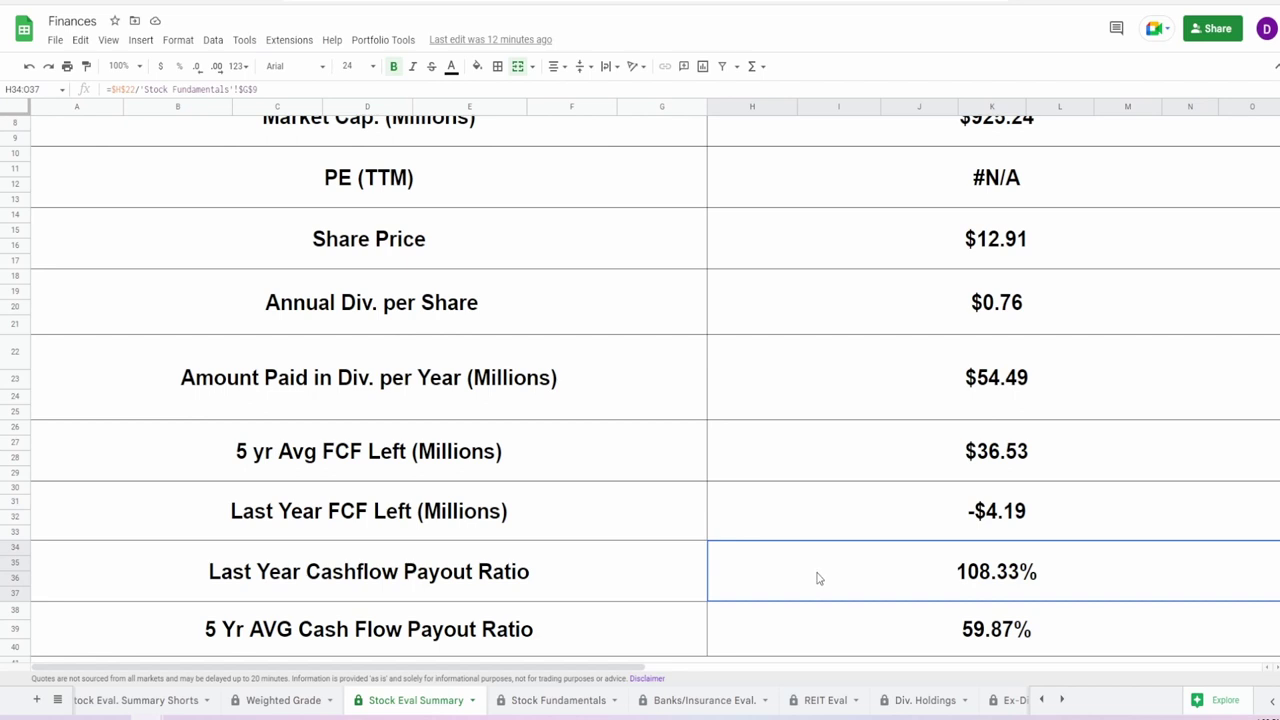
click(840, 632)
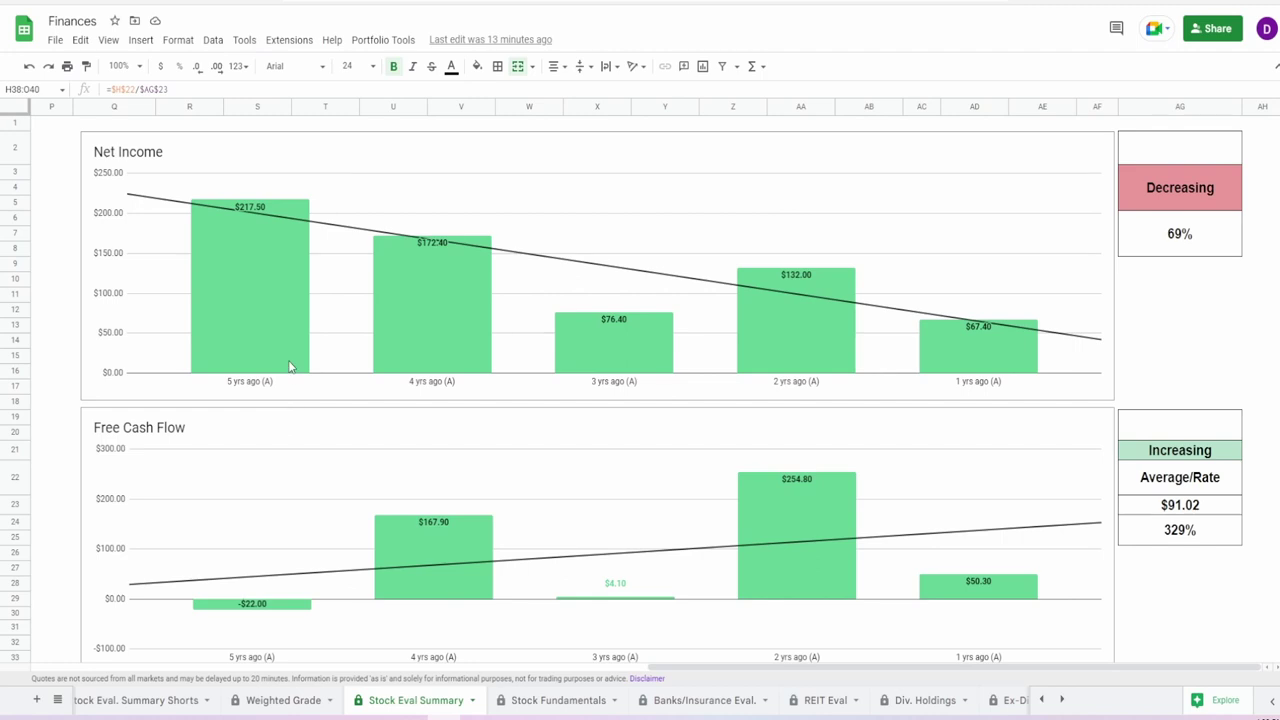
Review the Net Income chart and its rate of change, and enter 30% in cell AG2 above its trend label.
click(227, 300)
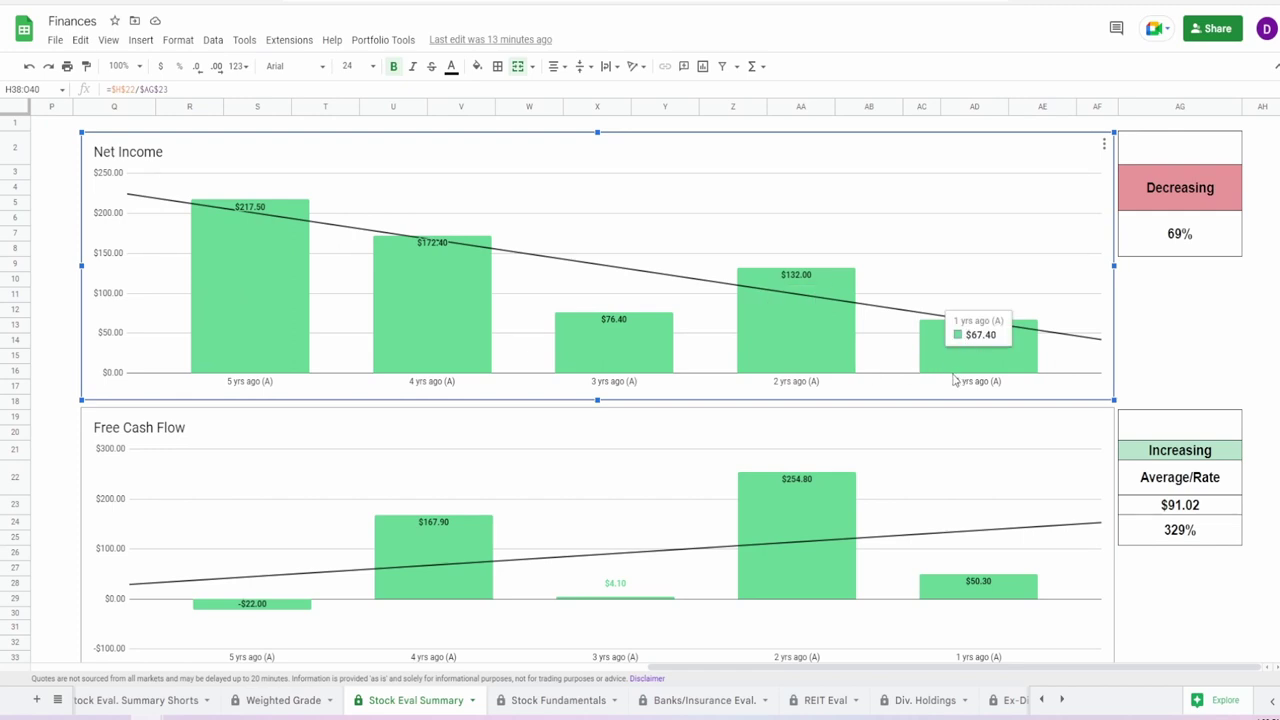
click(1170, 250)
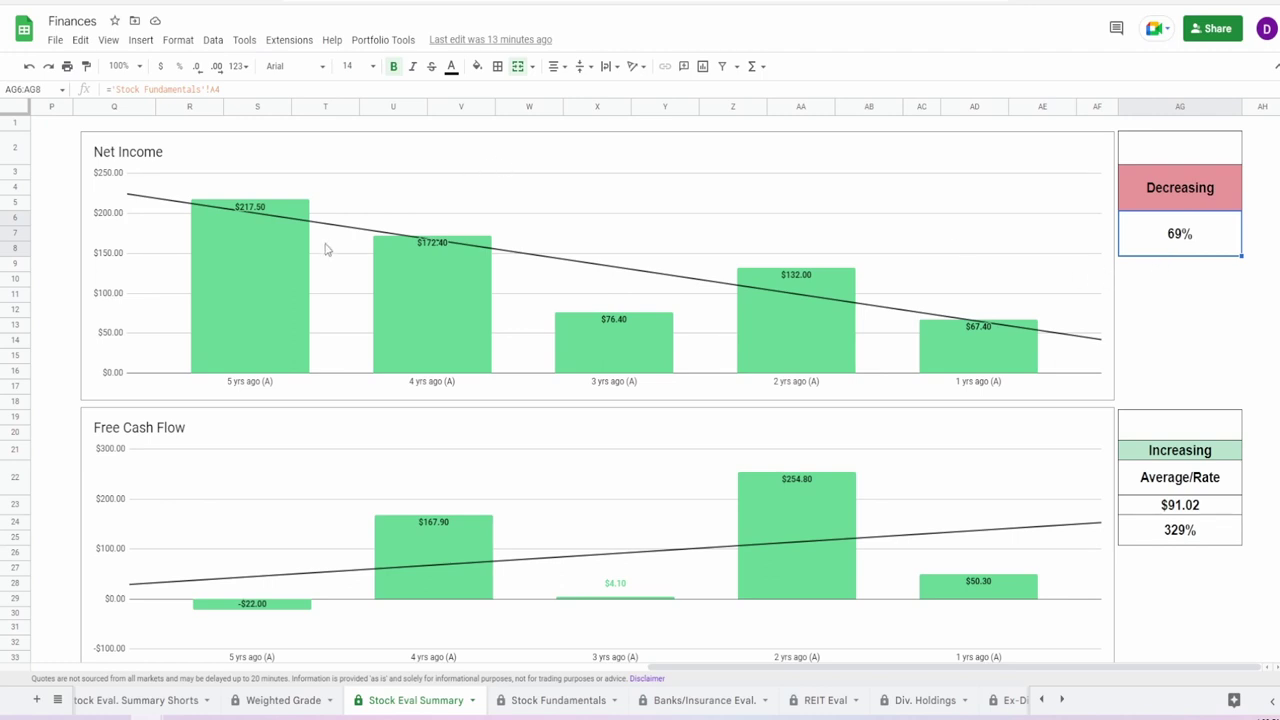
click(284, 228)
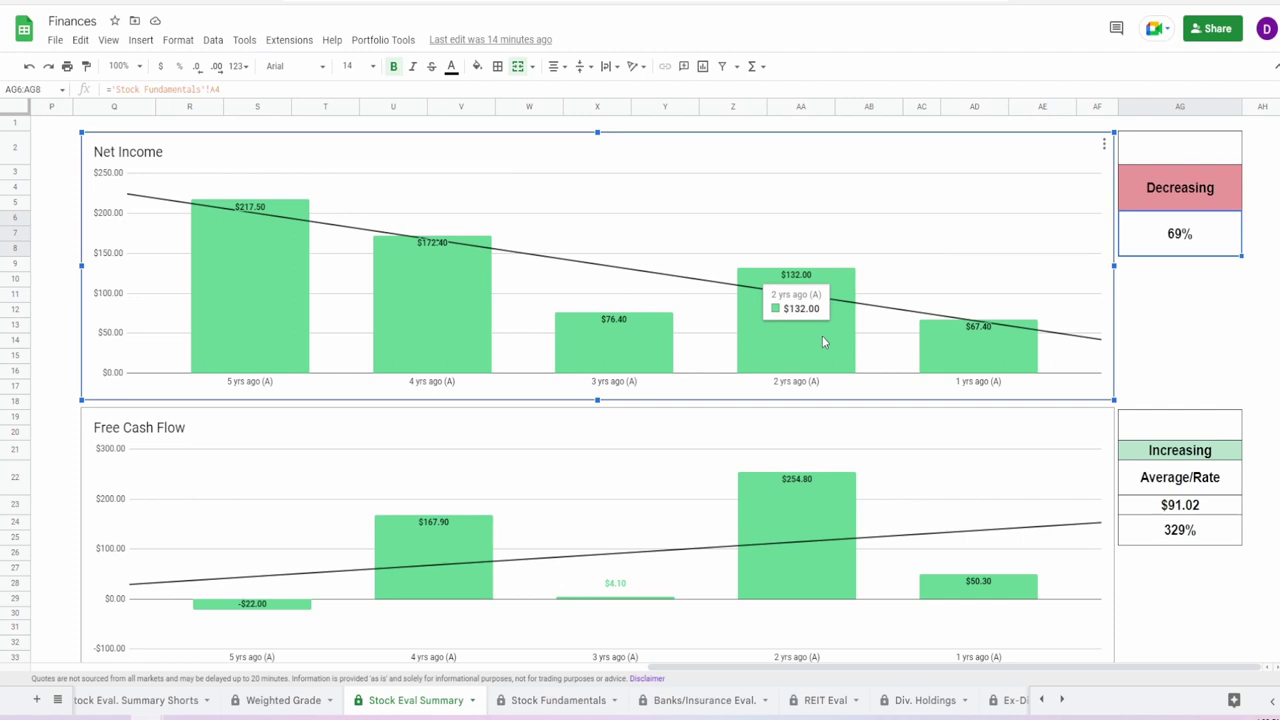
mouse_move(1012, 356)
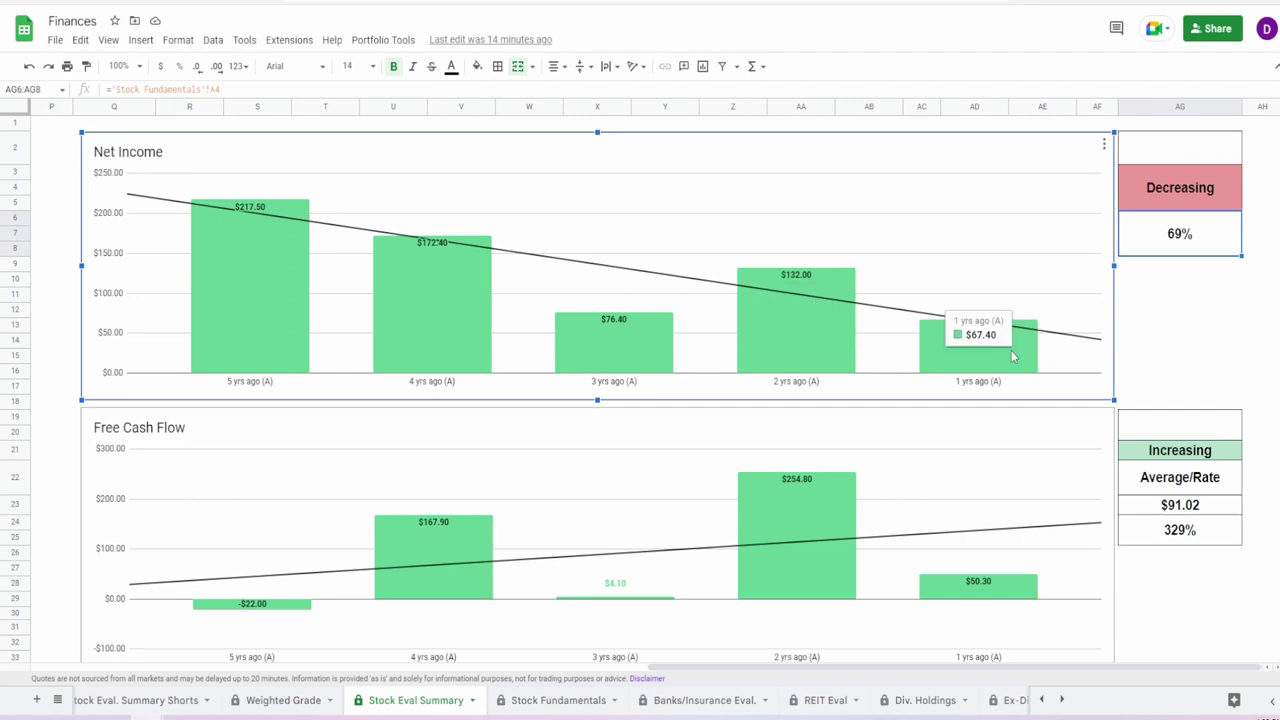
click(1147, 158)
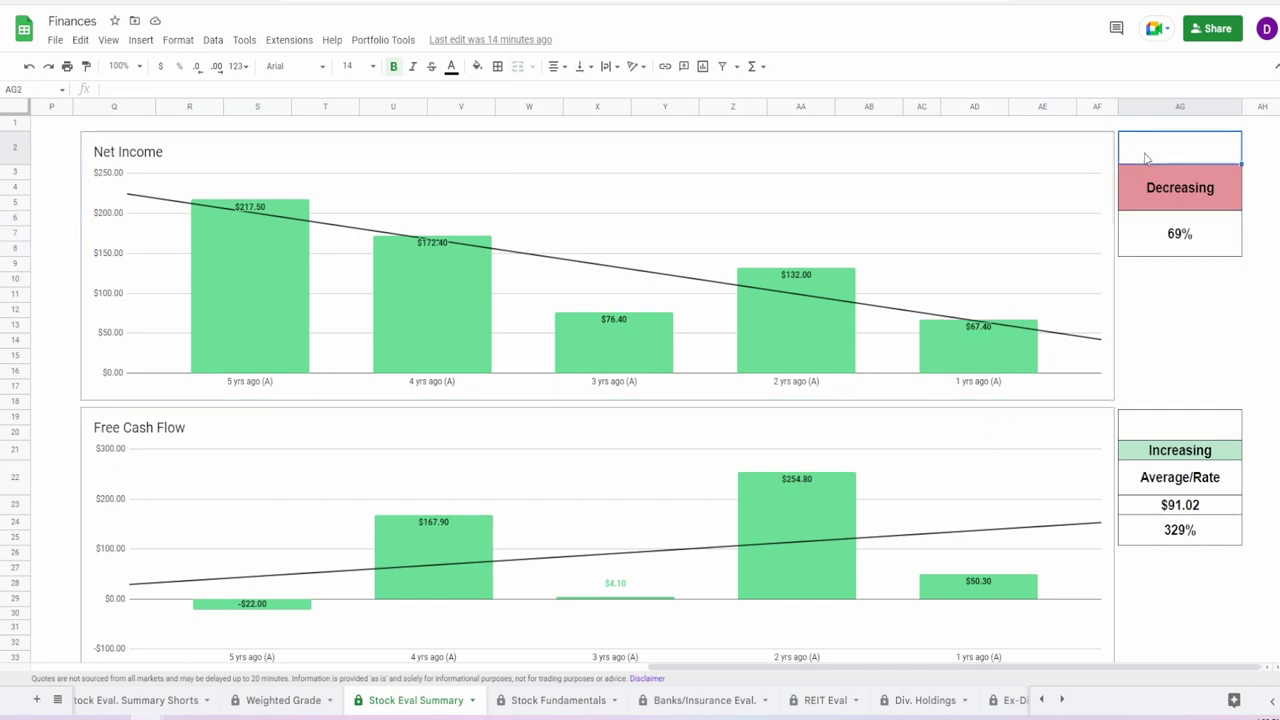
text(30%)
key(Return)
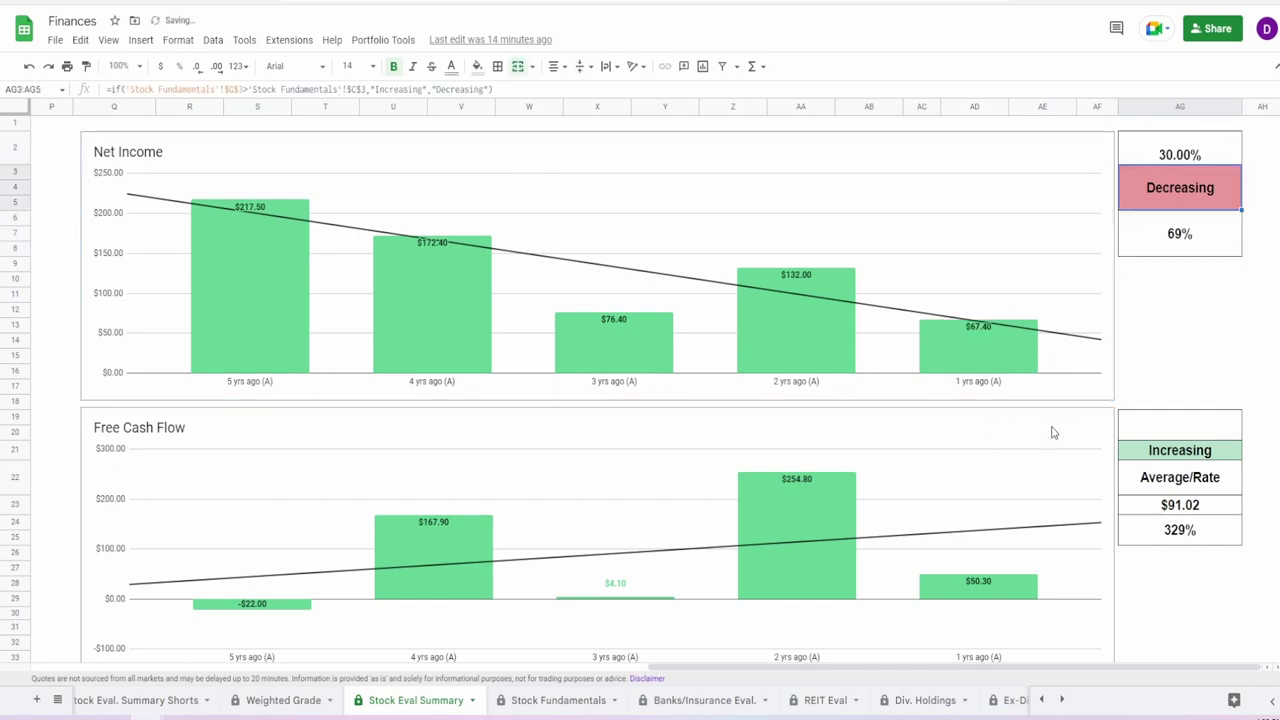
Review the Free Cash Flow chart with its average and rate, and enter 5% in merged cell AG19:AG20 above its trend label.
scroll(750, 405, down, 3)
click(621, 392)
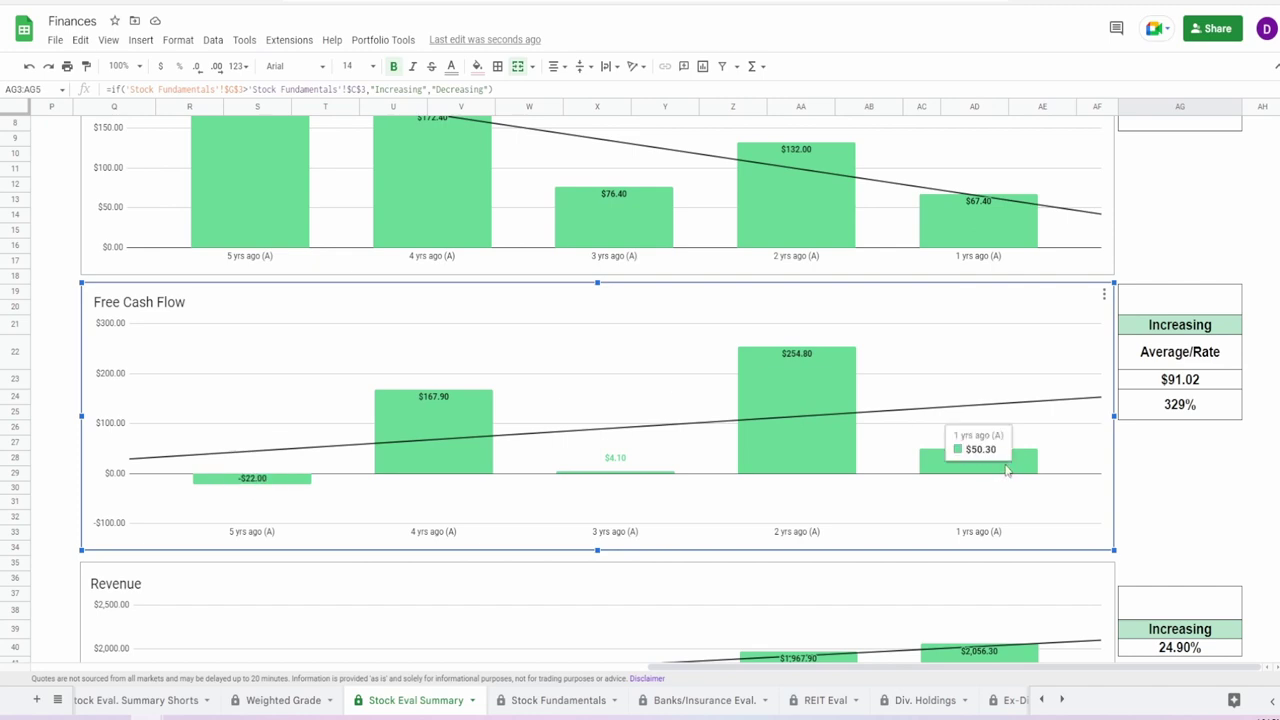
click(1168, 408)
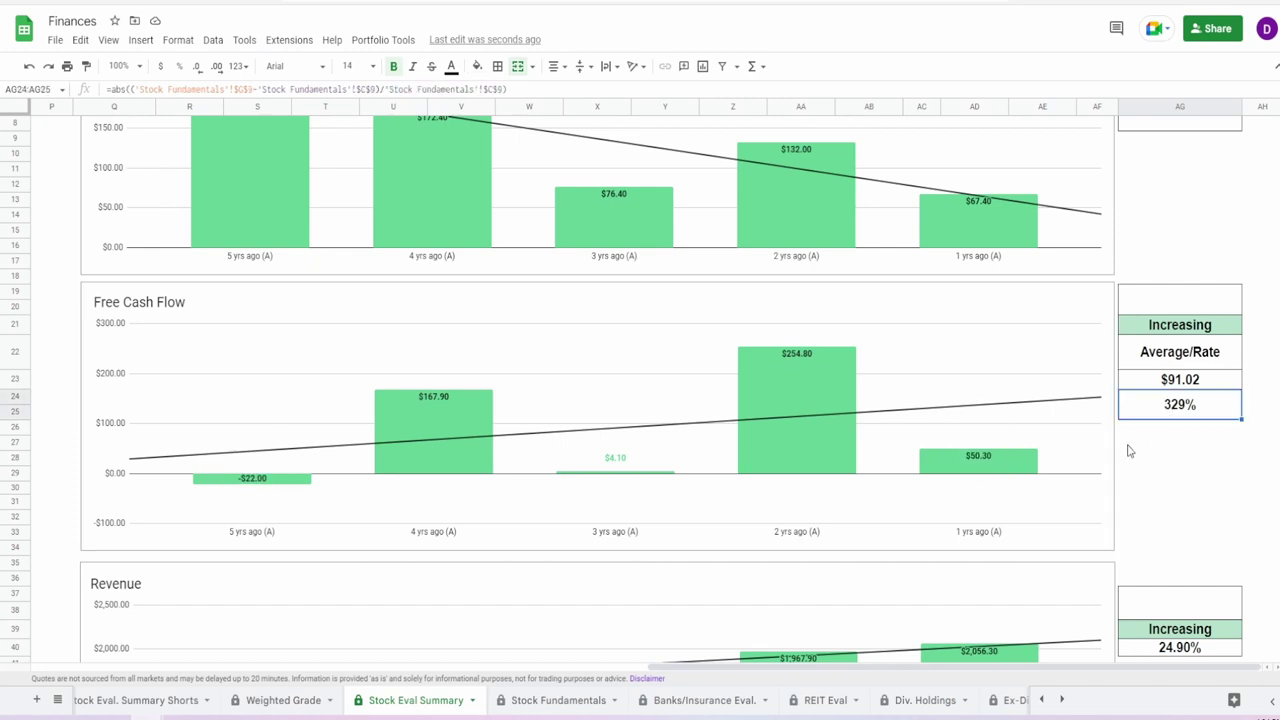
click(1166, 382)
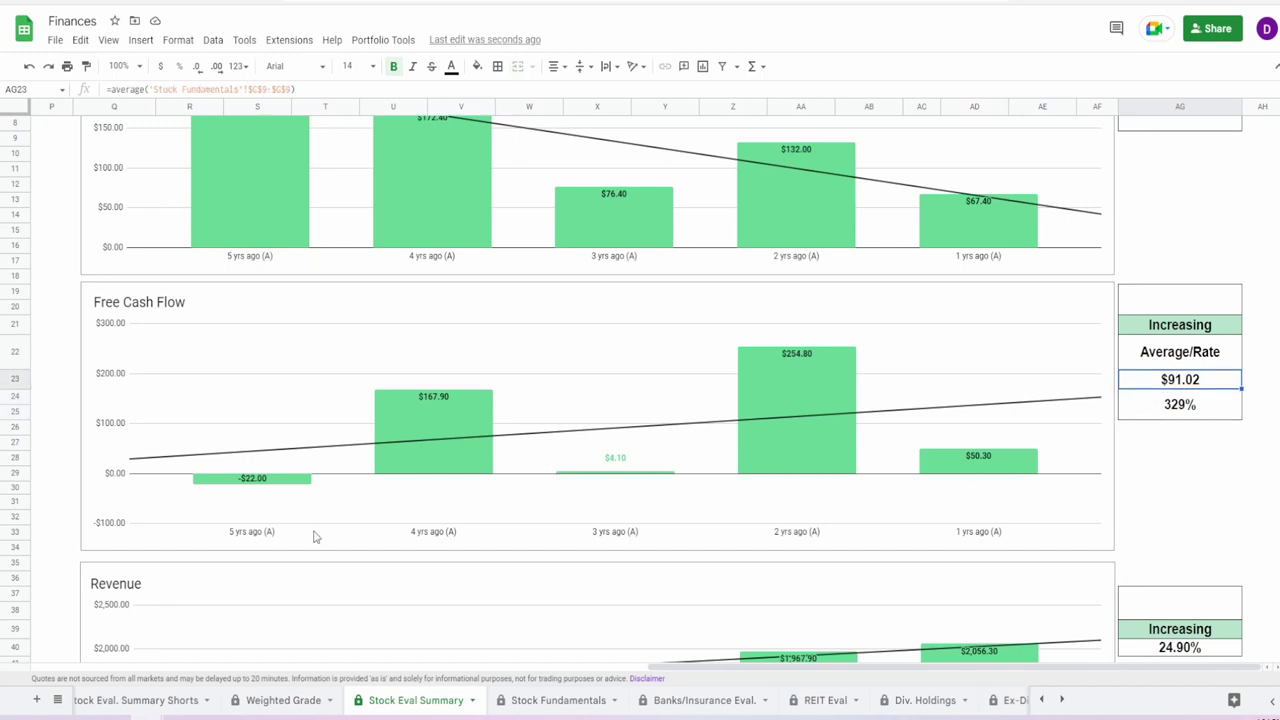
click(214, 516)
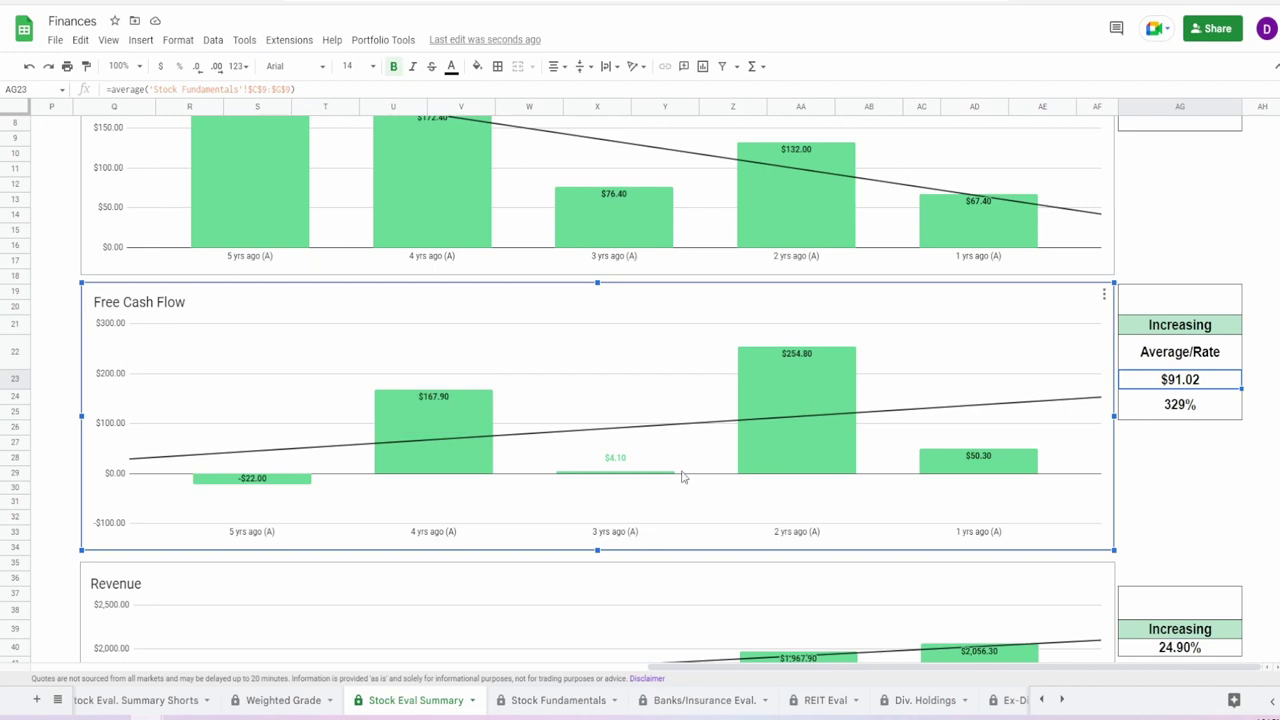
mouse_move(618, 465)
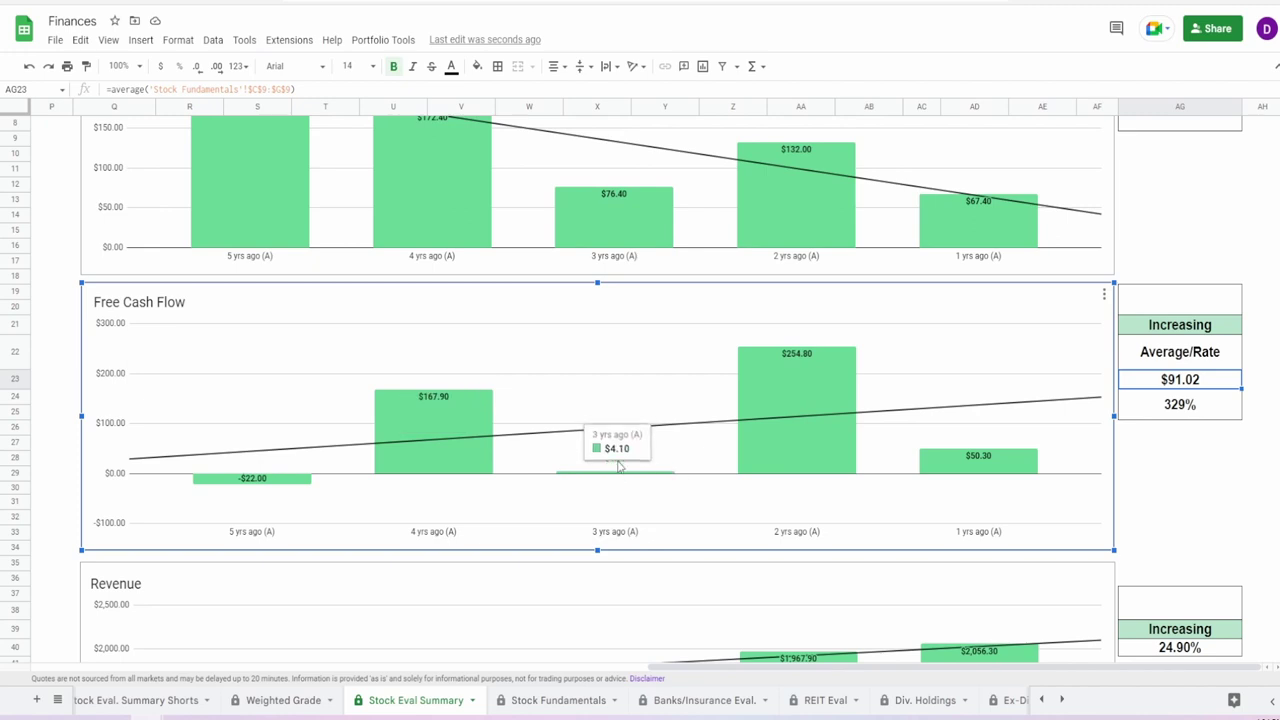
mouse_move(451, 441)
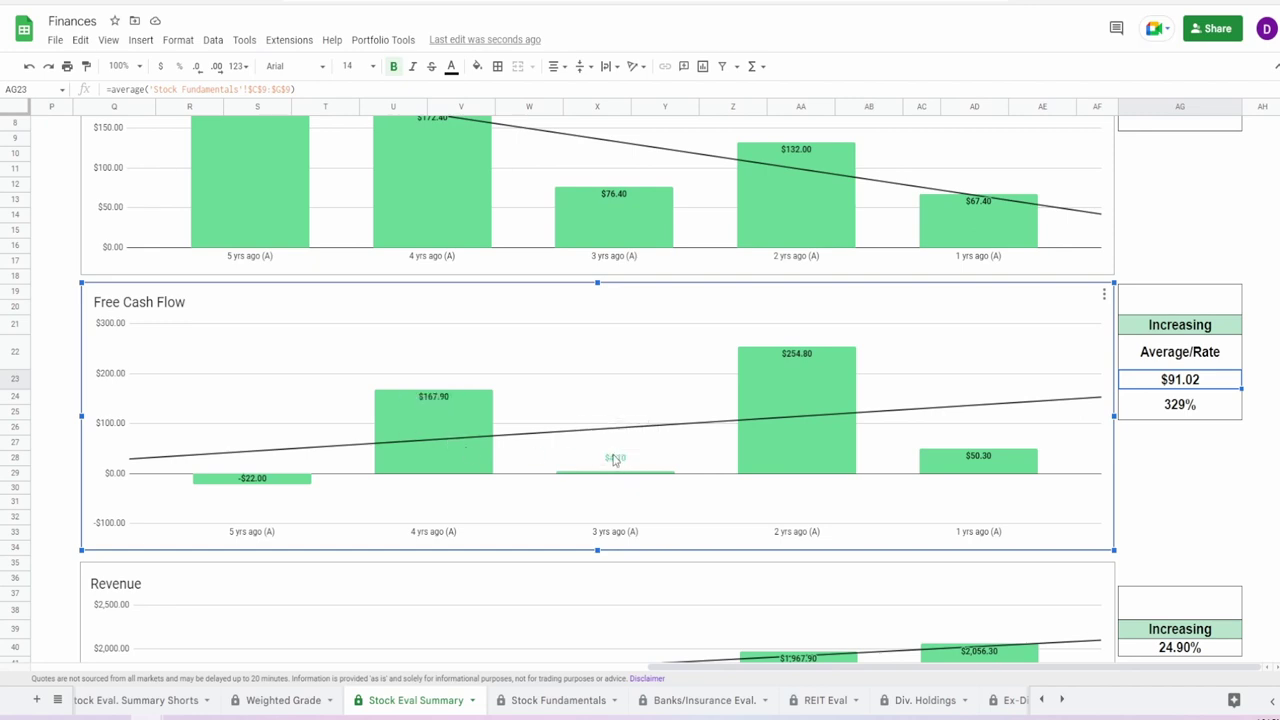
mouse_move(833, 383)
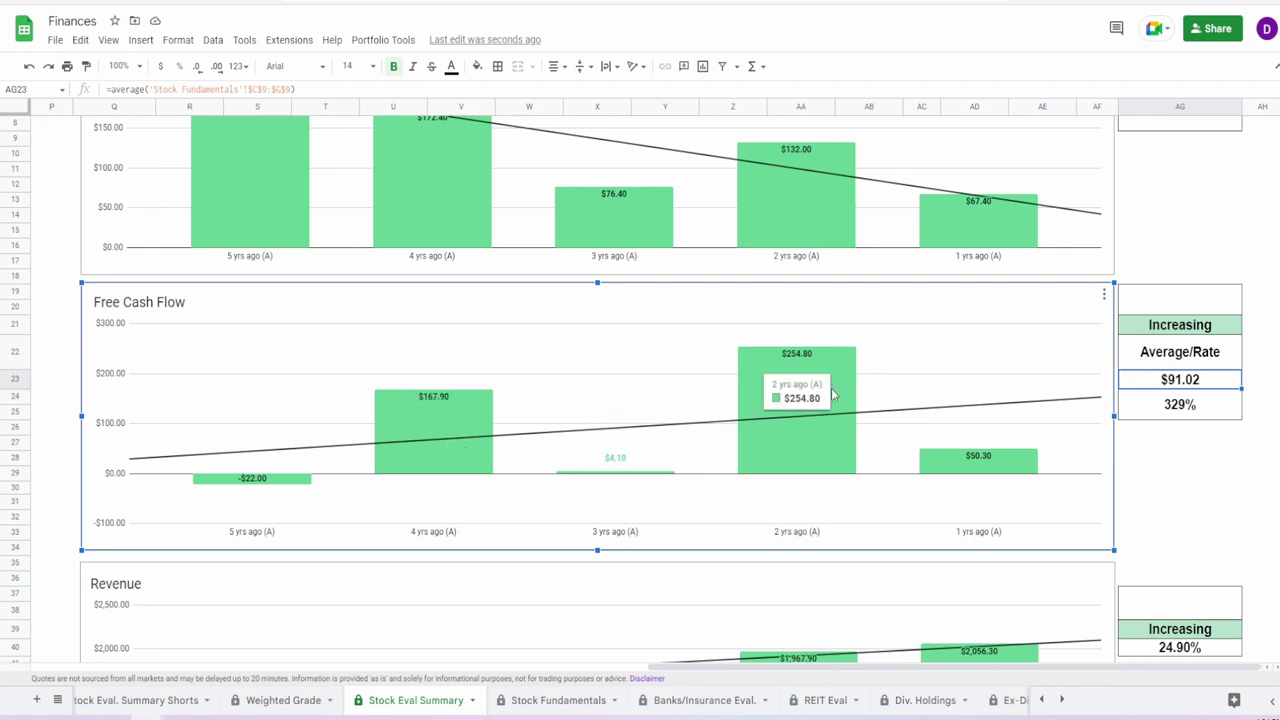
click(1158, 302)
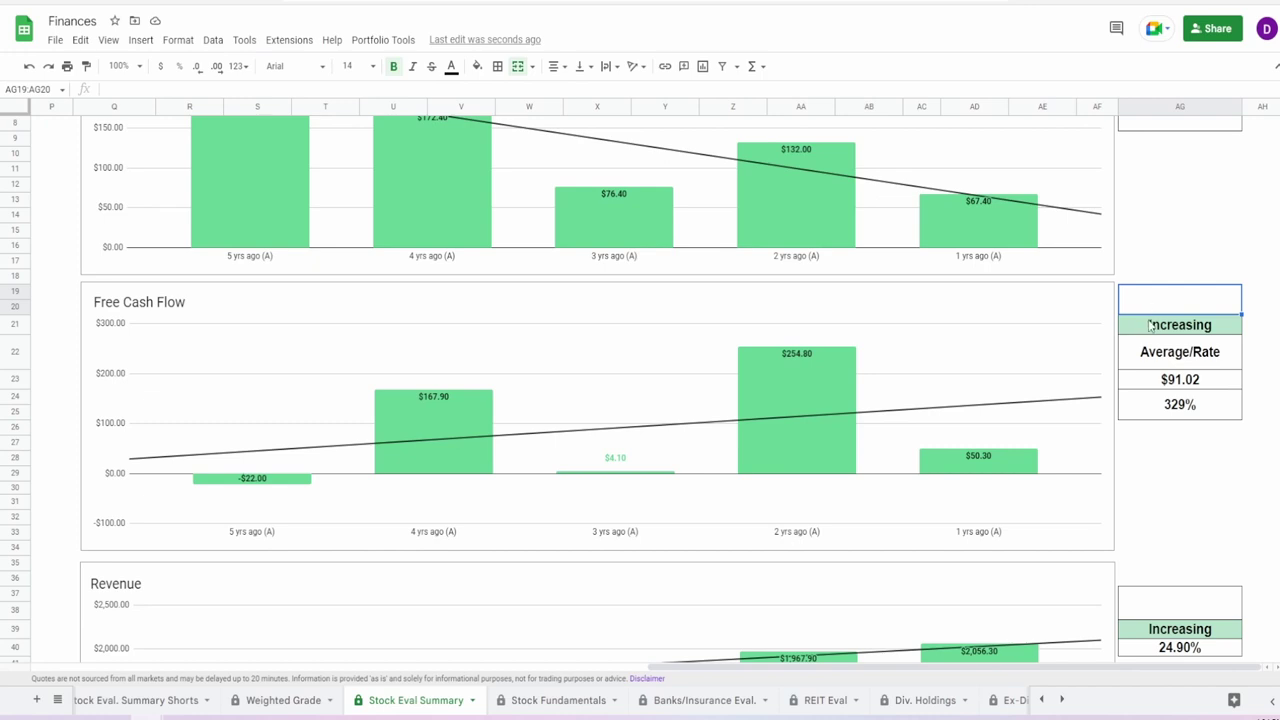
text(5%)
key(Return)
scroll(779, 399, down, 3)
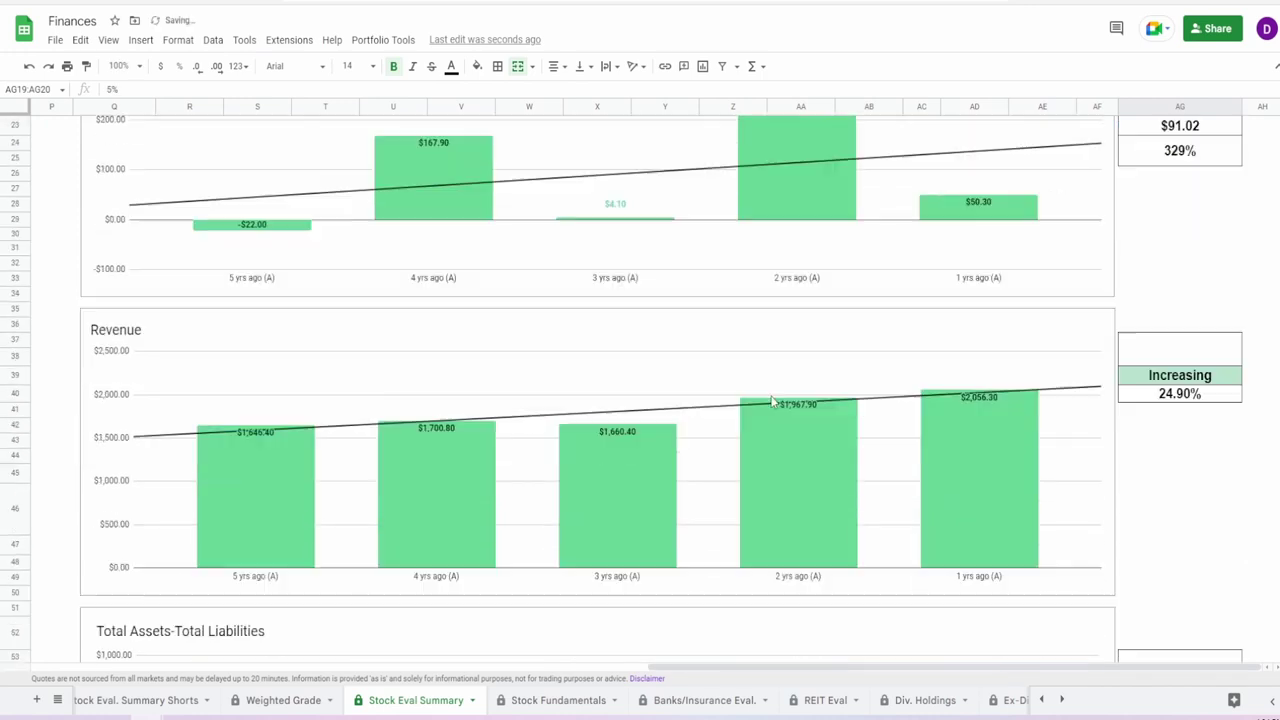
Review the Revenue chart and its rate of change, and enter 85% in merged cell AG37:AG38 above its trend label.
scroll(772, 401, down, 1)
click(336, 379)
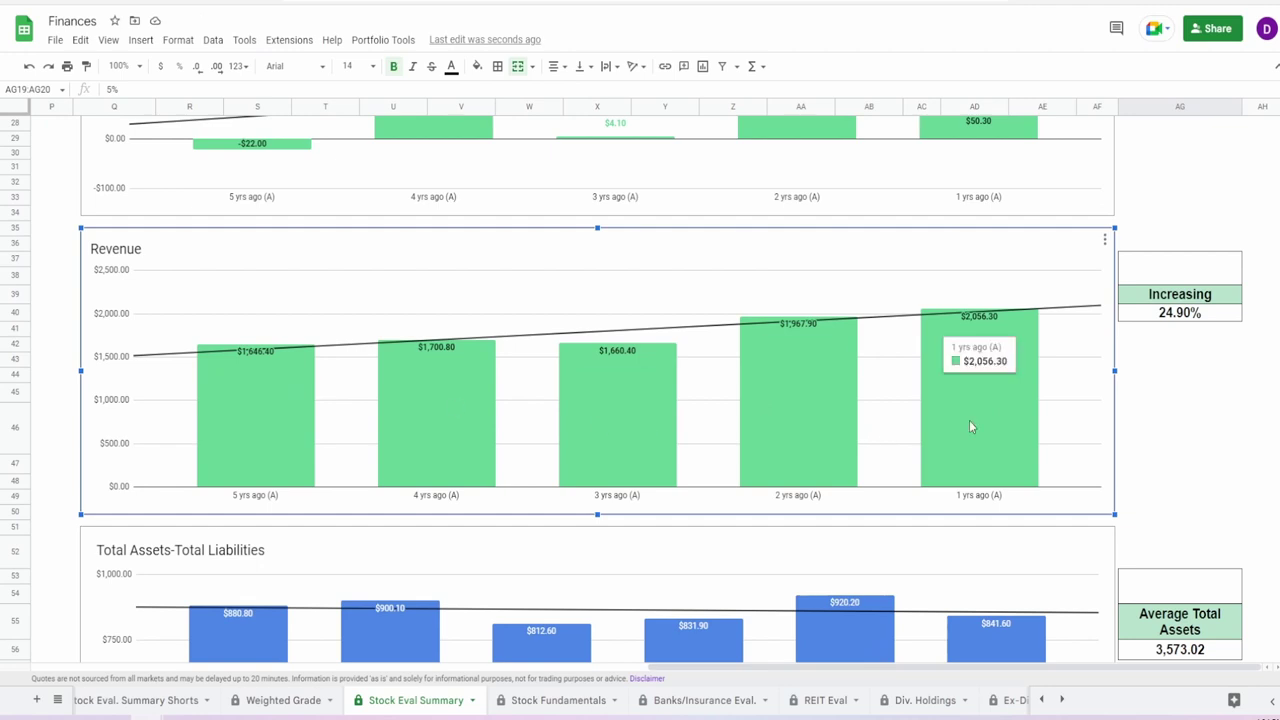
click(1198, 314)
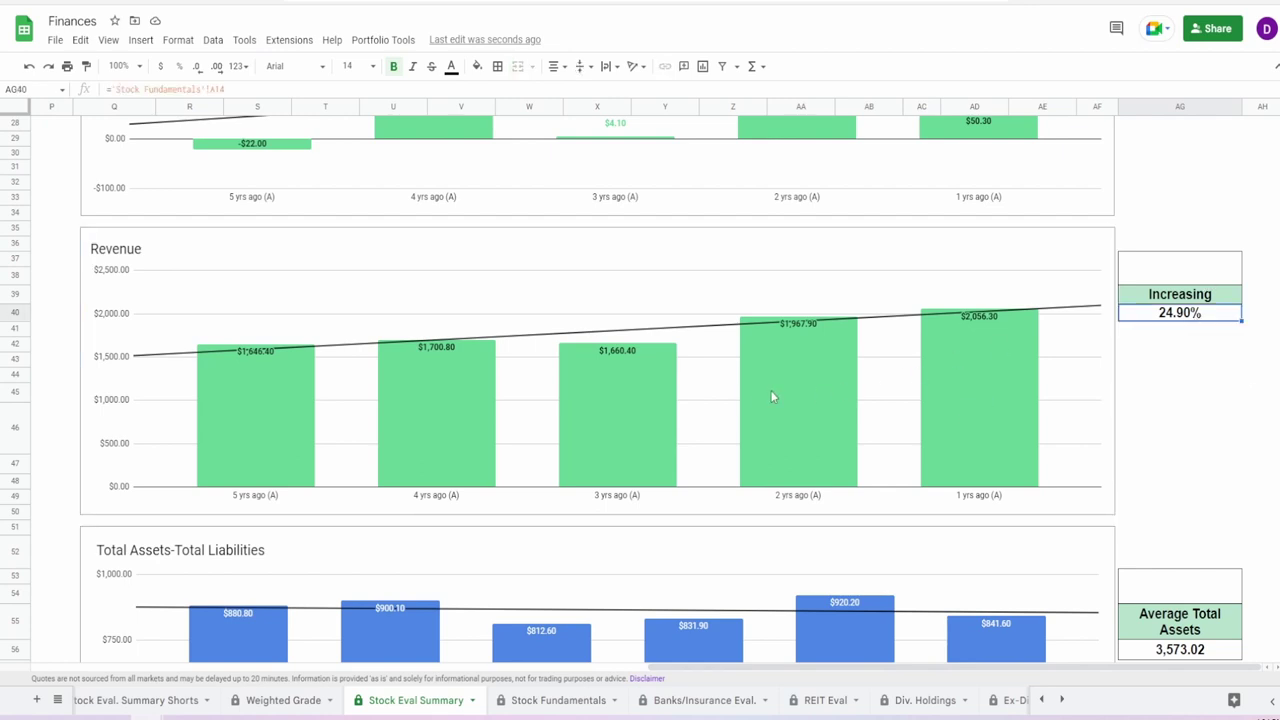
click(652, 400)
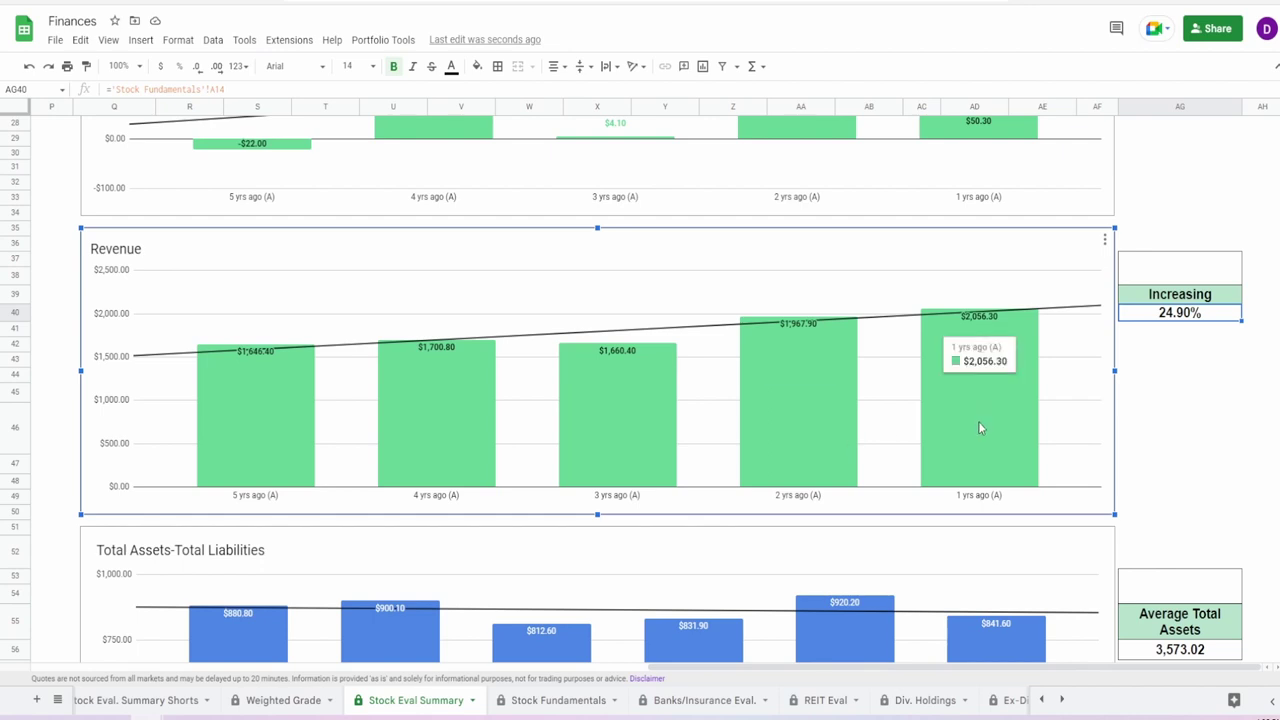
click(1151, 278)
text(85%)
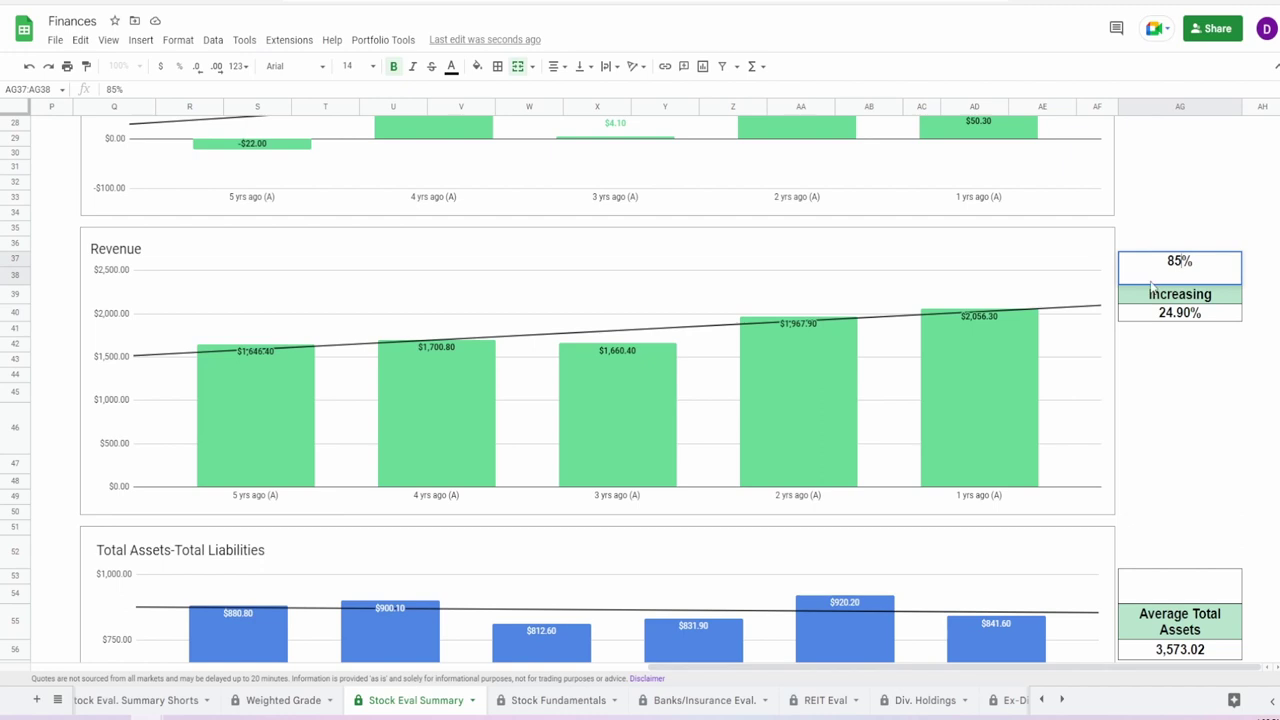
key(Return)
Review the Total Assets-Total Liabilities chart with its averages and difference, and enter 50% in merged cell AG53:AG54 above the Average Total Assets label.
scroll(1105, 390, down, 2)
scroll(1105, 390, down, 1)
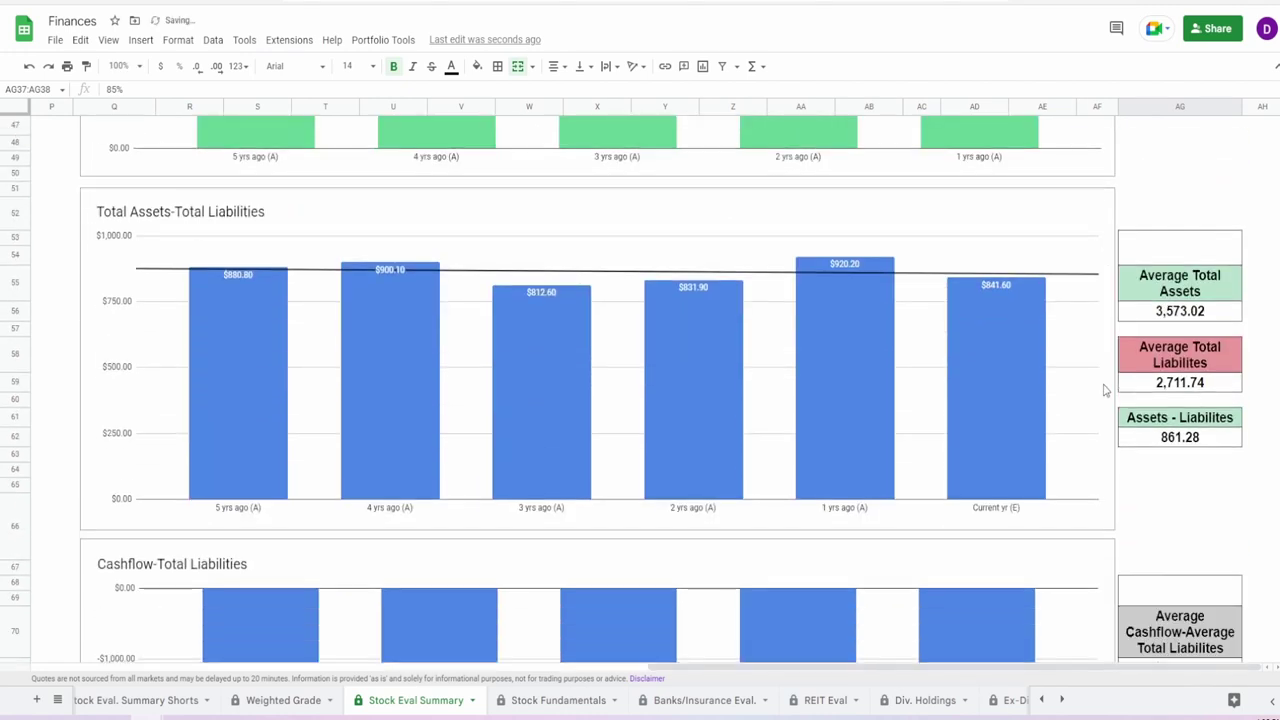
click(602, 379)
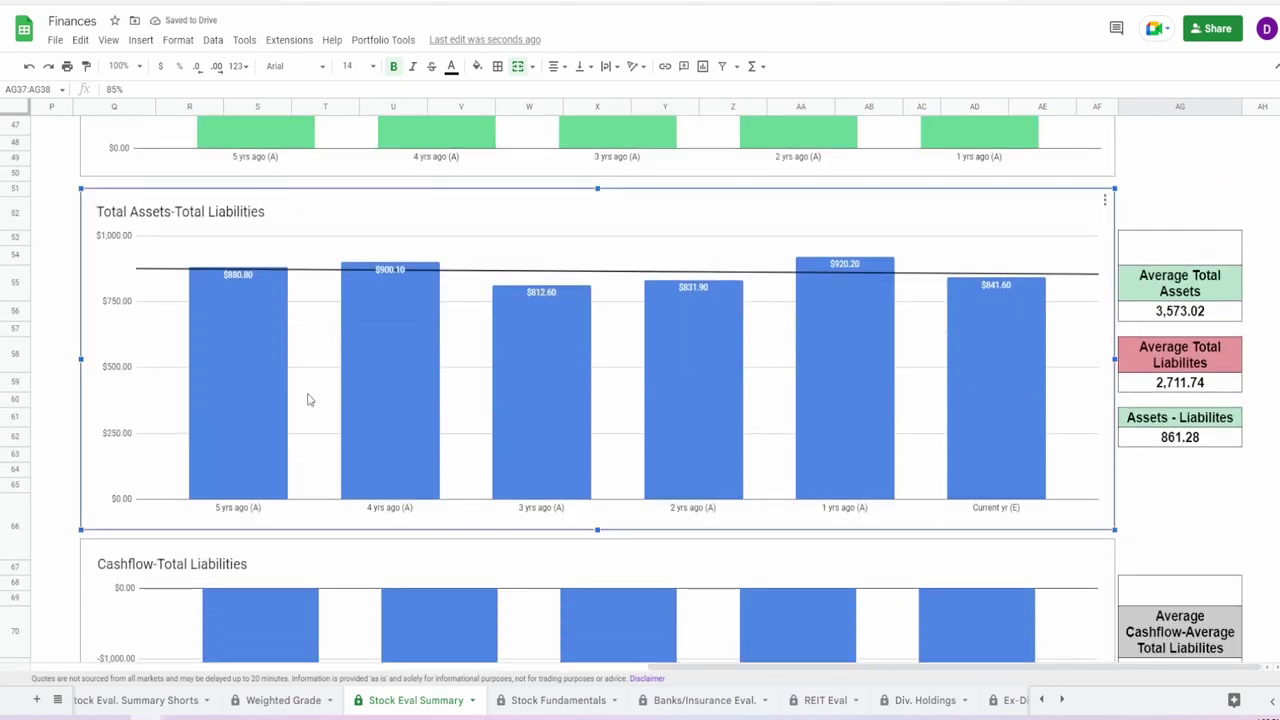
mouse_move(266, 390)
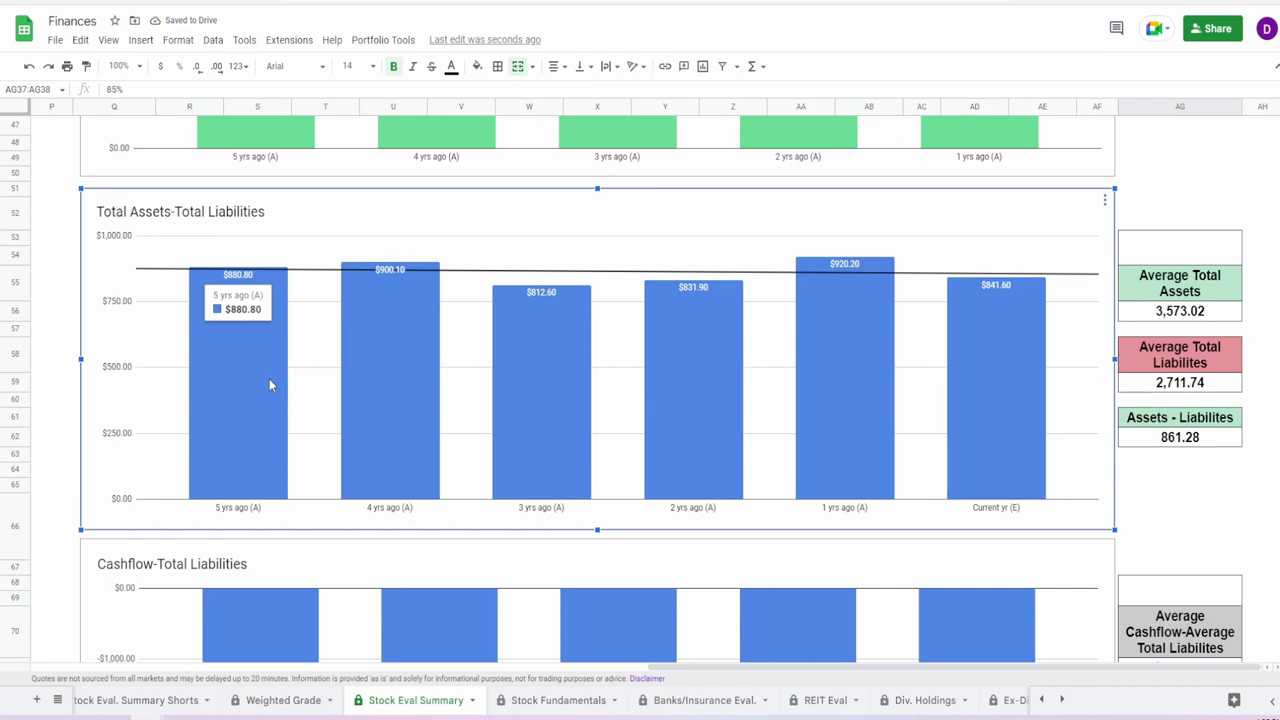
mouse_move(992, 380)
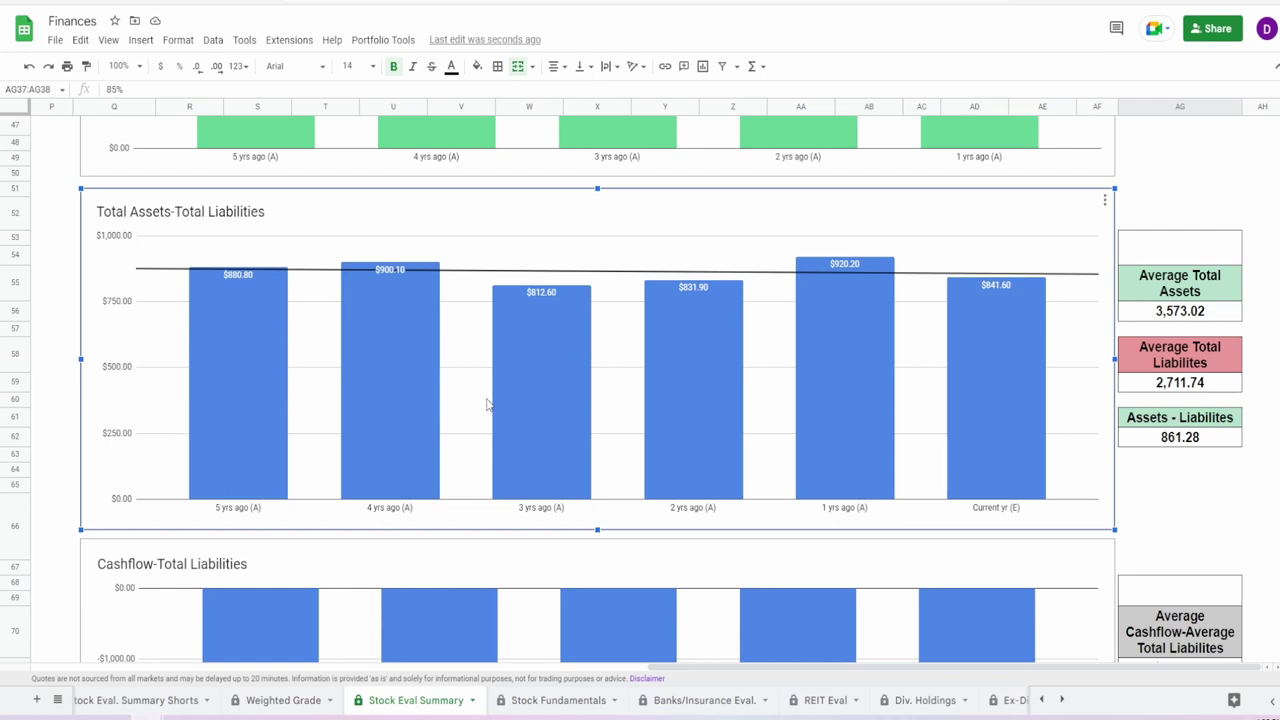
mouse_move(435, 437)
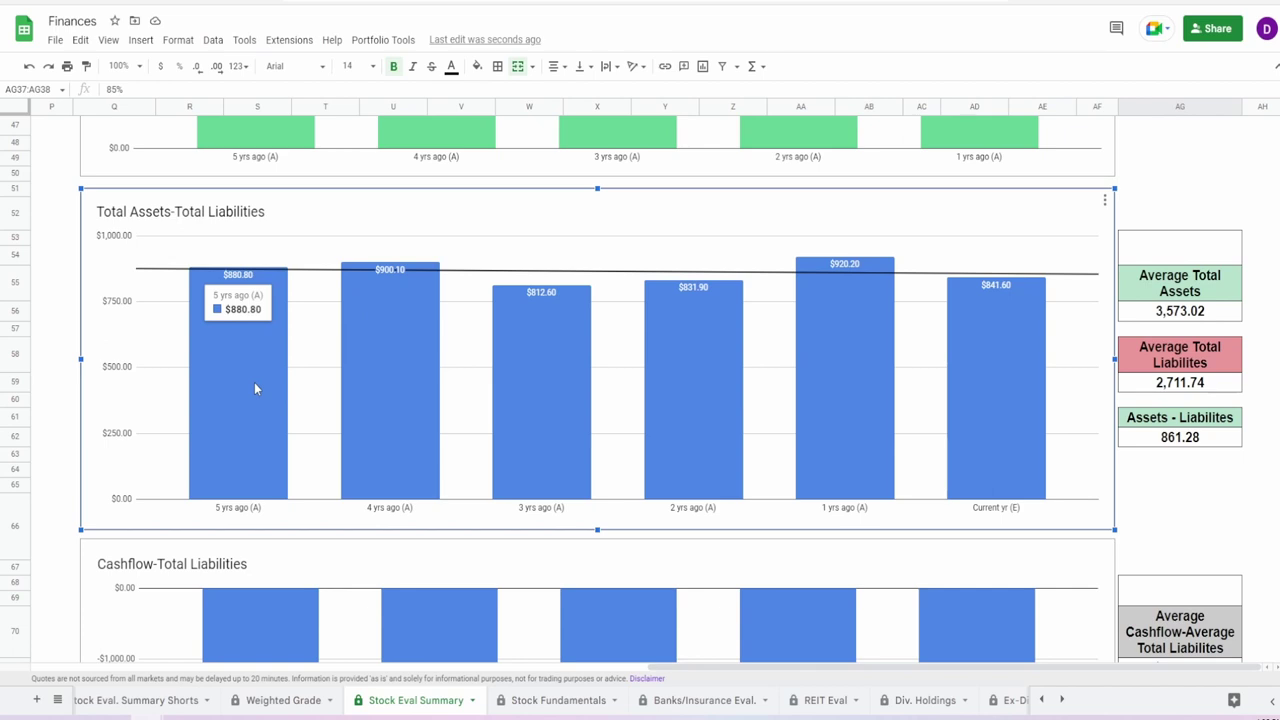
click(1157, 312)
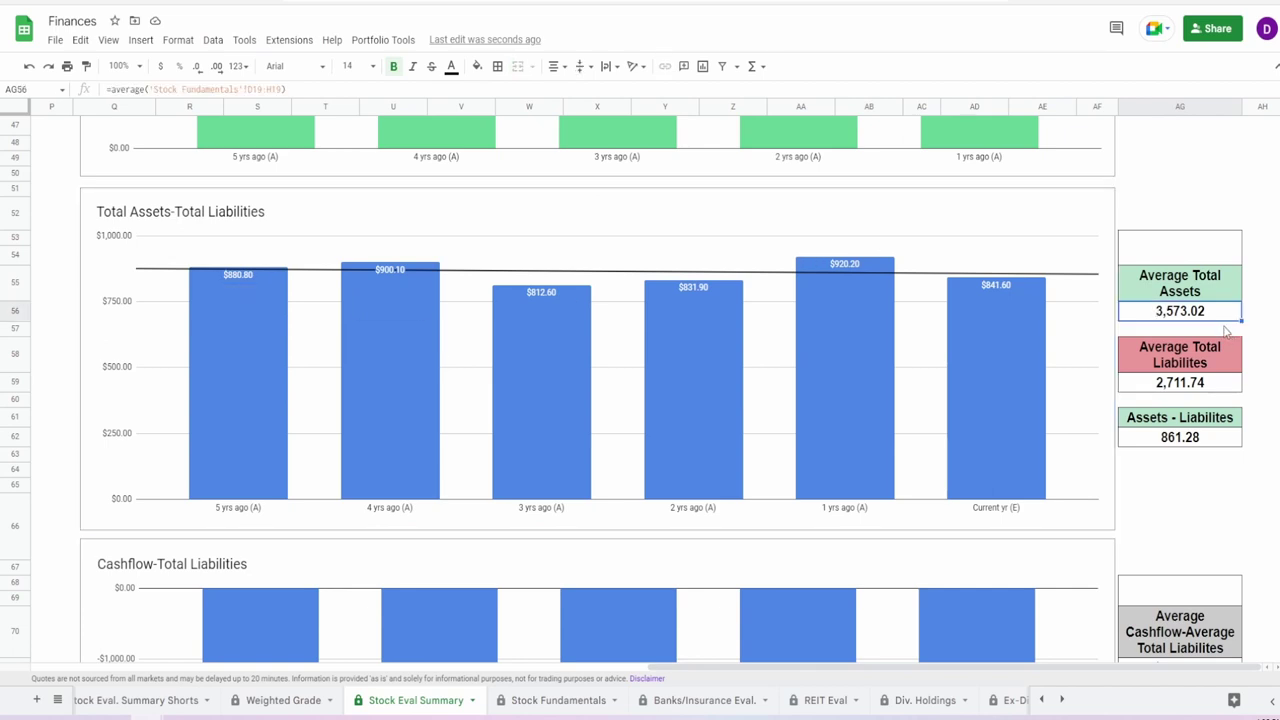
click(1197, 385)
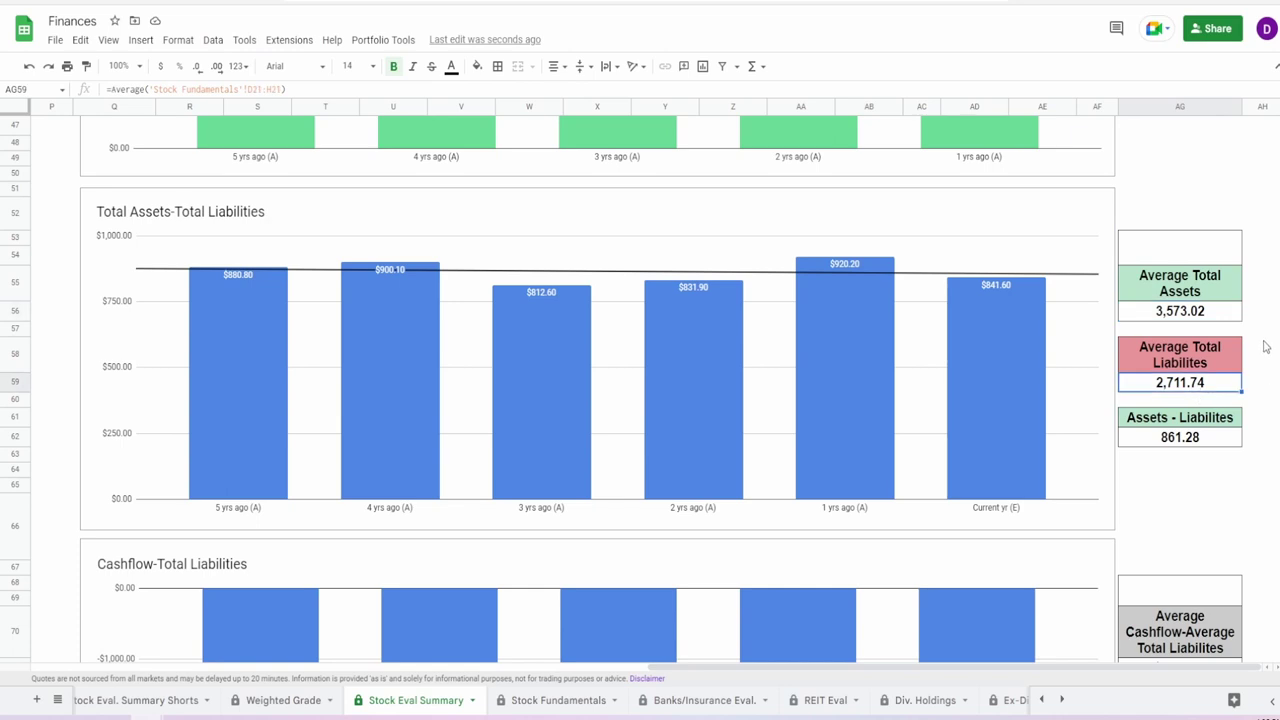
click(1204, 440)
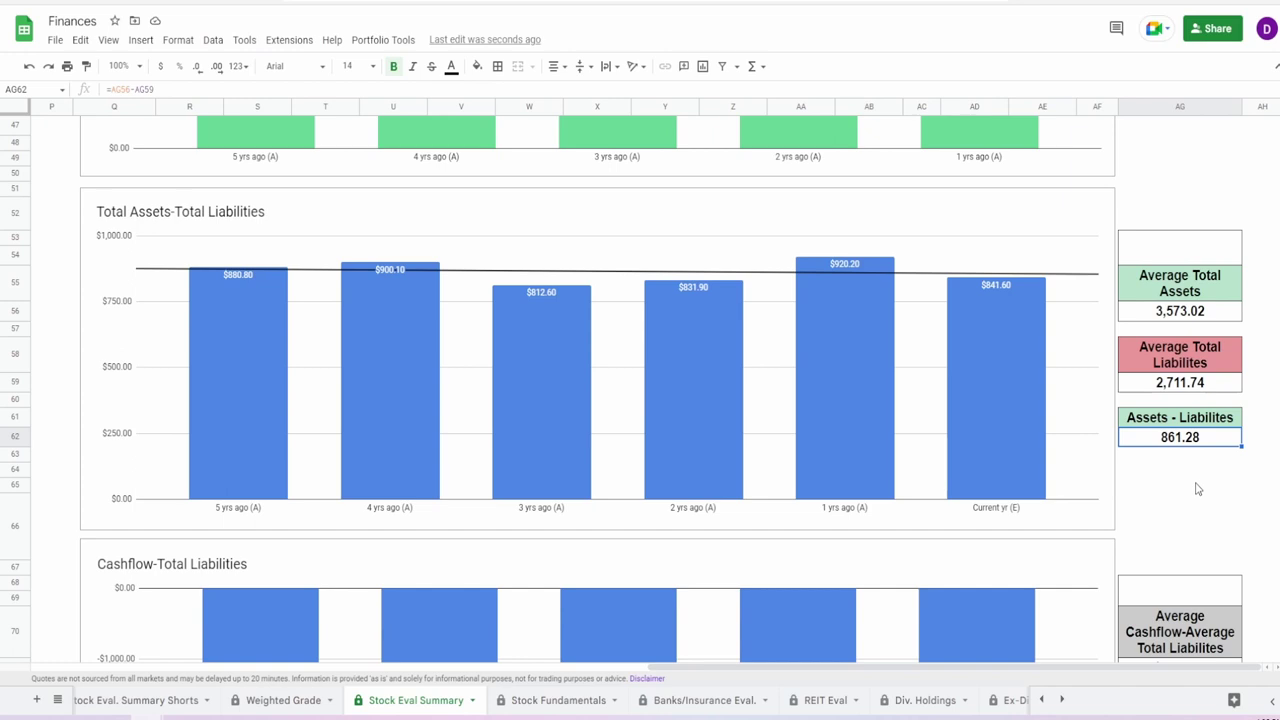
click(1160, 260)
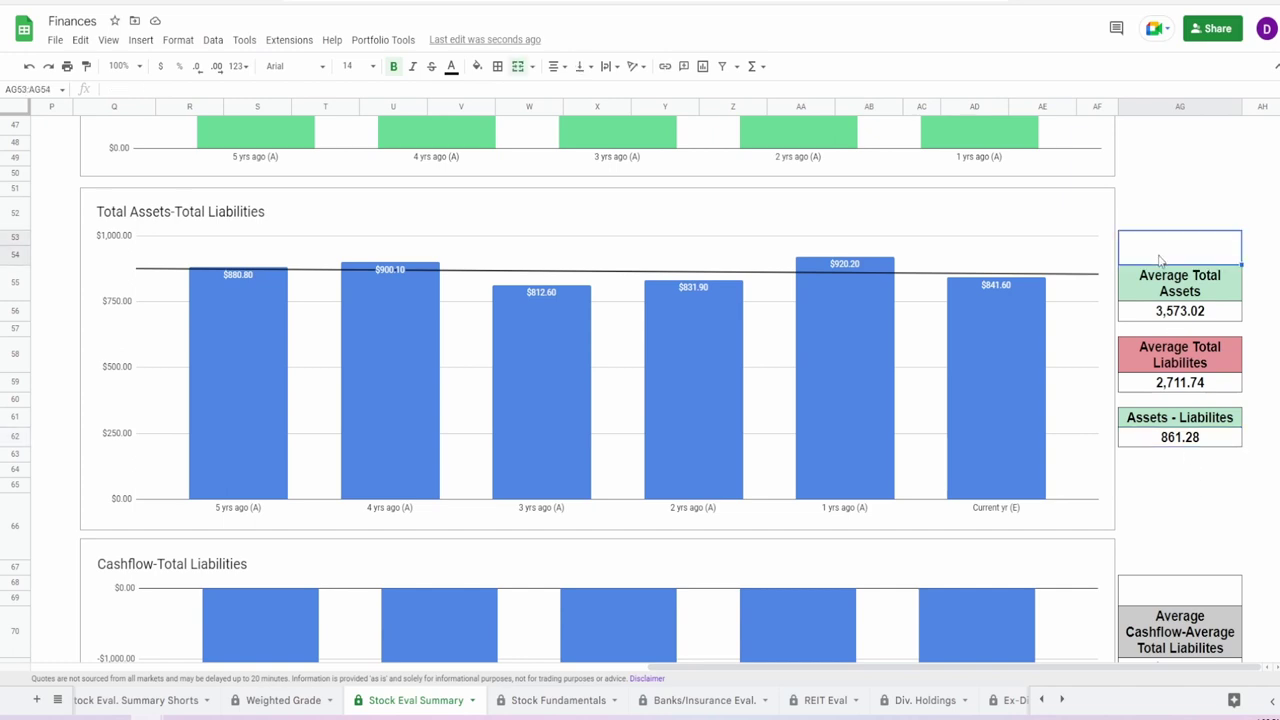
text(50)
key(Return)
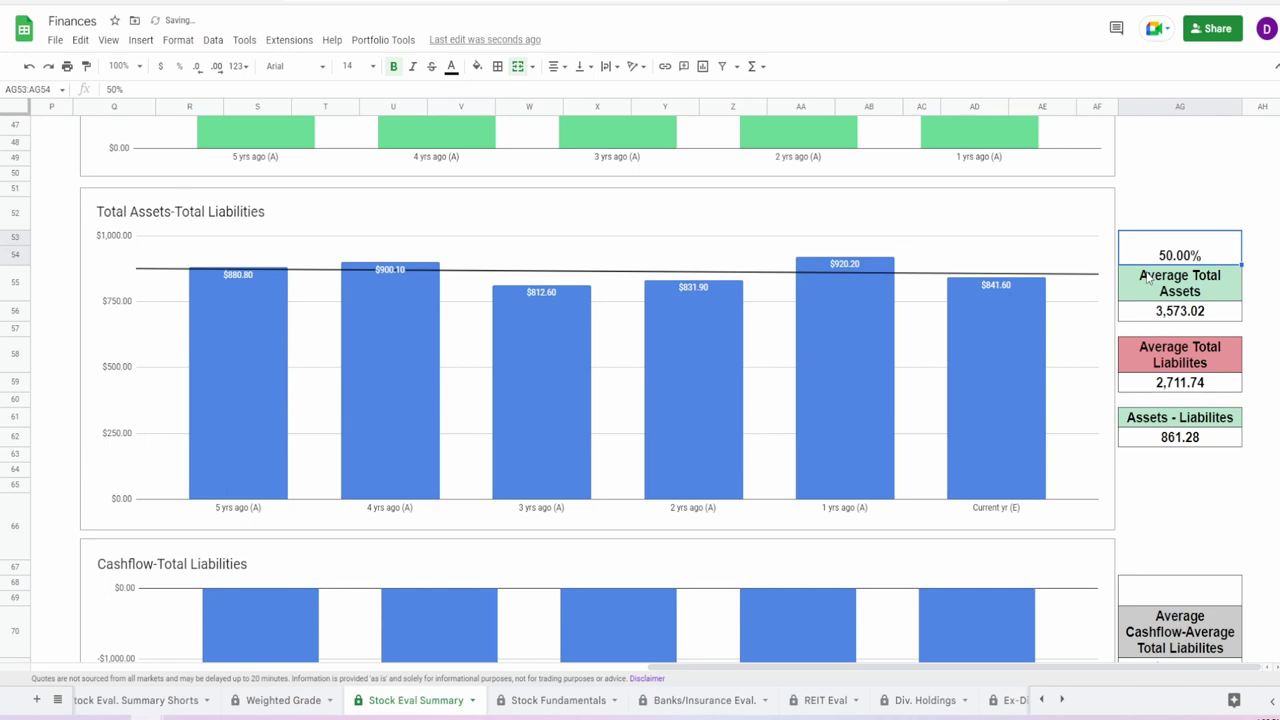
Review the Cashflow-Total Liabilities chart and its average, and enter 30% in merged cell AG68:AG69 above the average's label.
scroll(993, 404, down, 5)
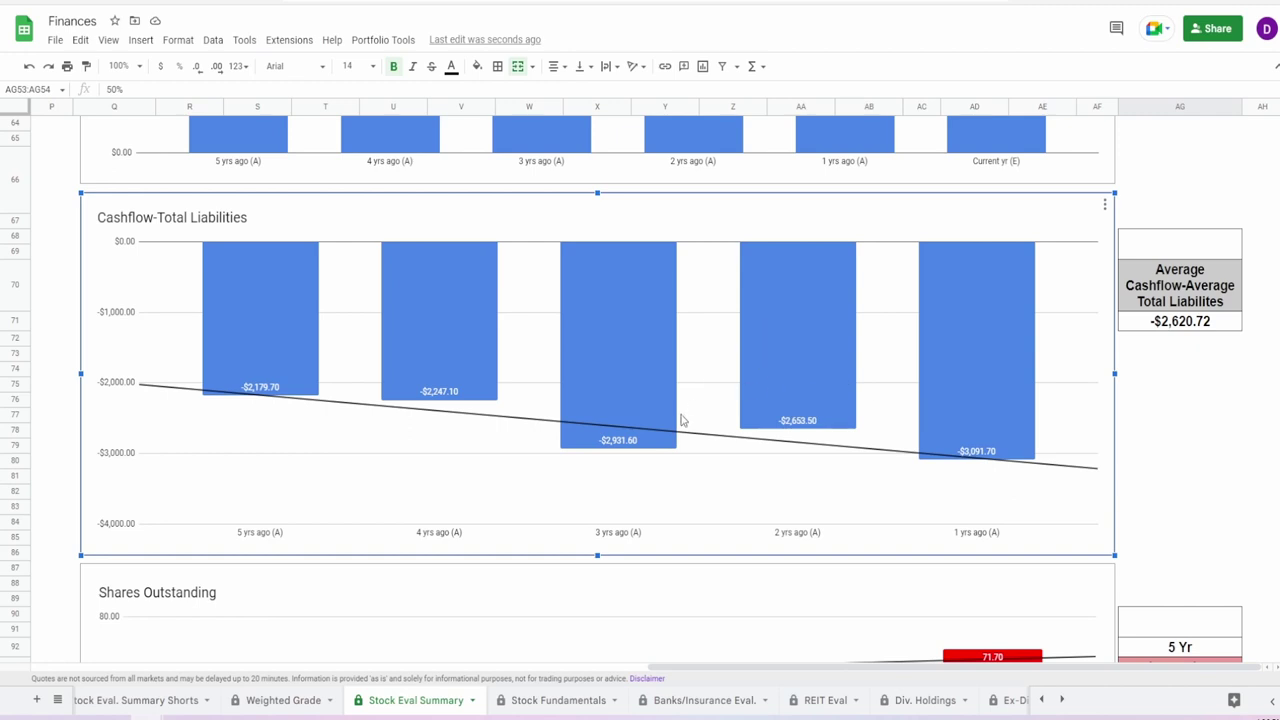
mouse_move(666, 409)
mouse_move(928, 360)
click(1200, 305)
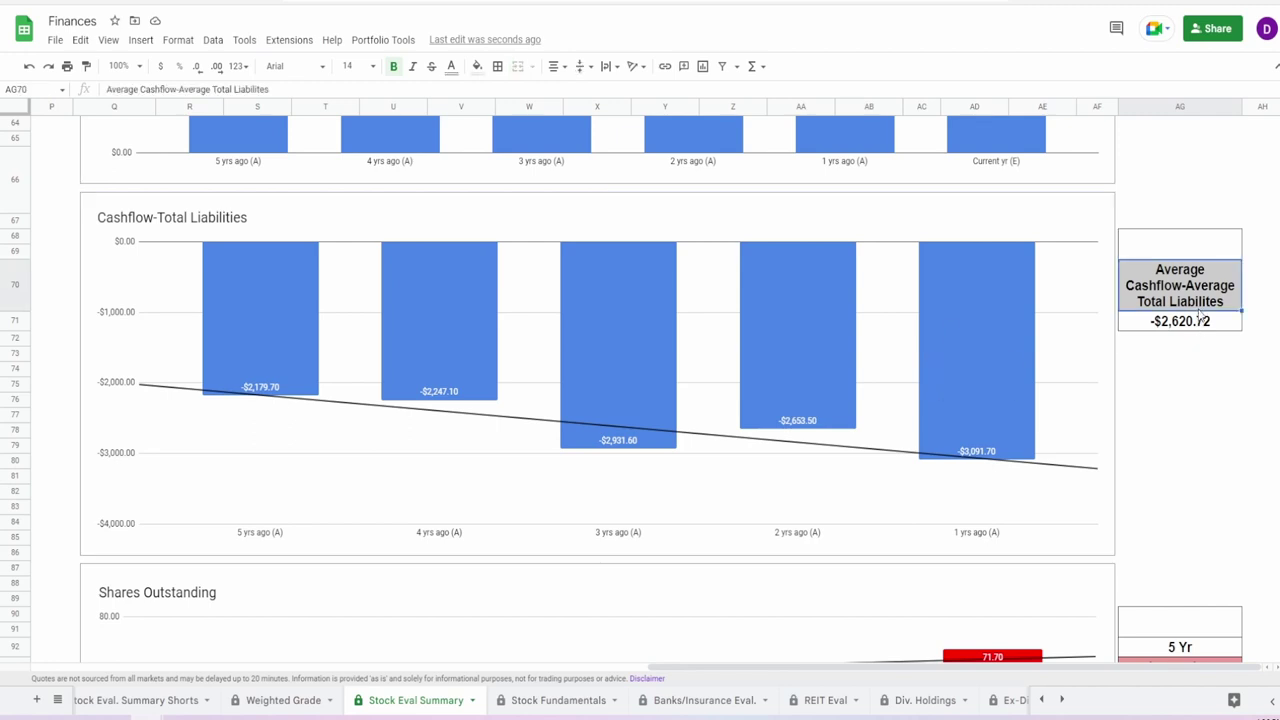
click(1208, 328)
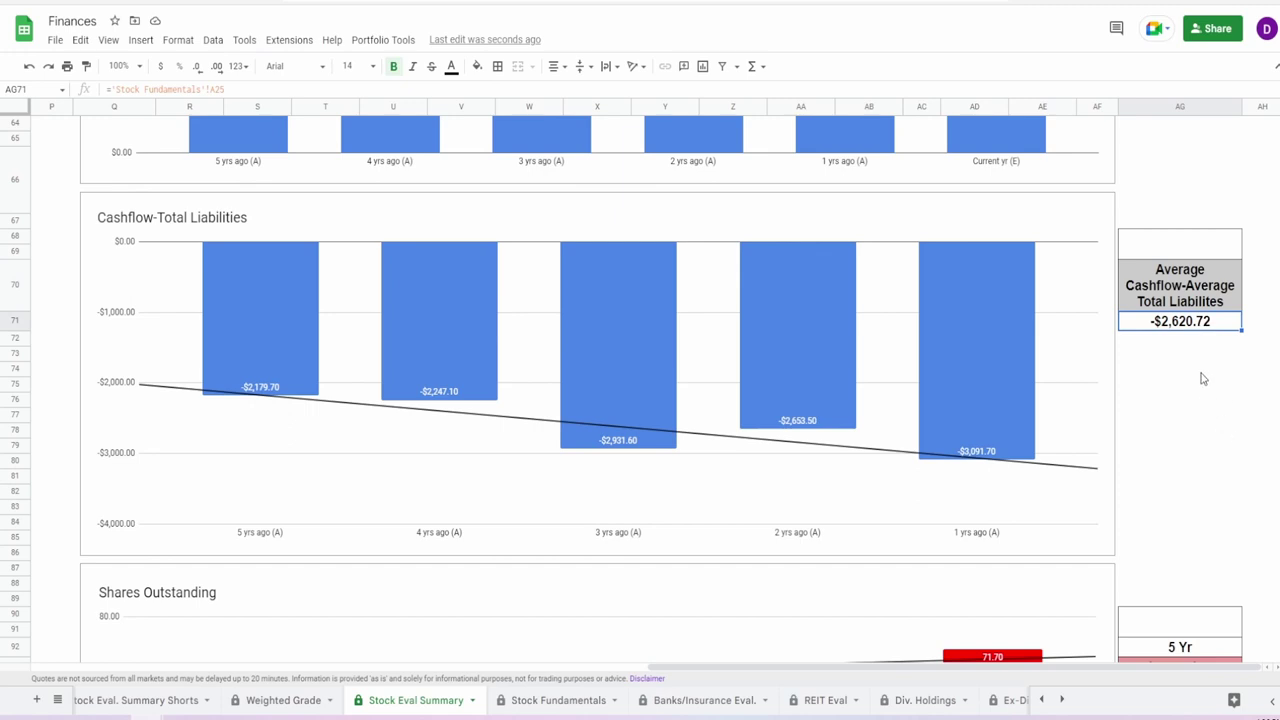
click(1206, 252)
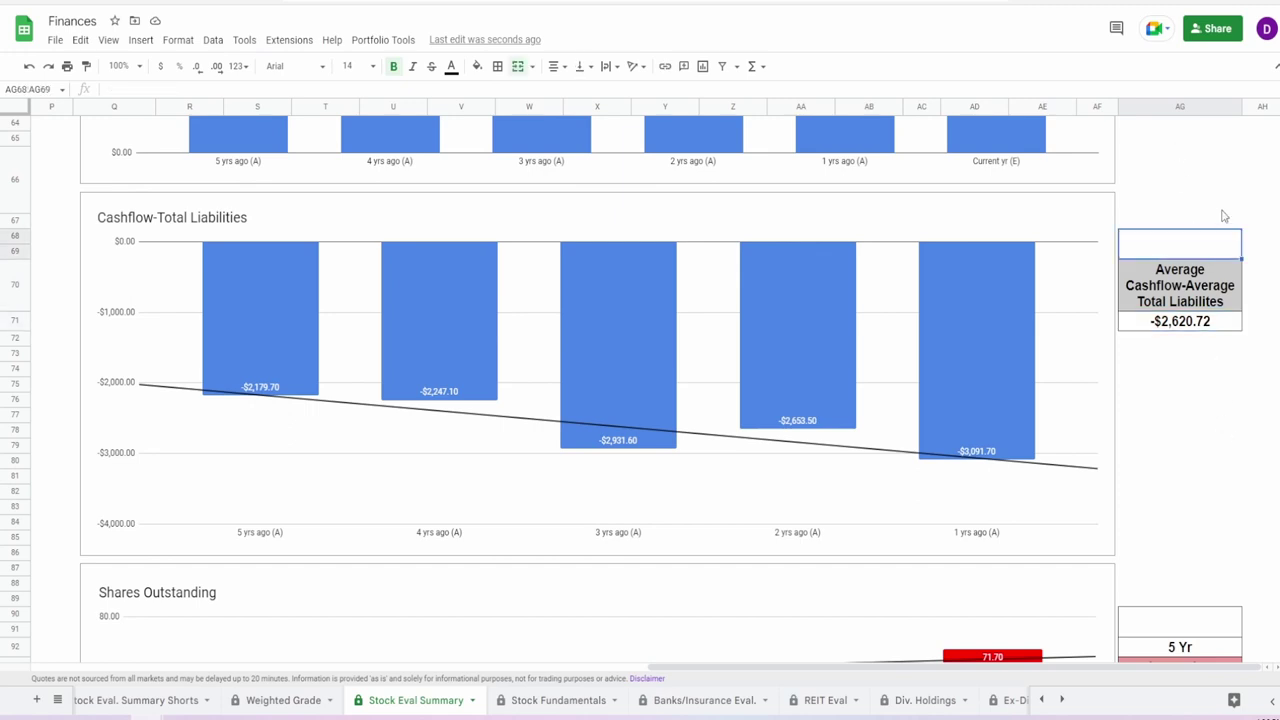
text(30%)
click(1076, 396)
Review the Shares Outstanding chart with its five-year and previous-to-current changes, and enter 40% in merged cell AG90:AG91 above the 5 Yr label.
scroll(331, 372, down, 5)
click(331, 372)
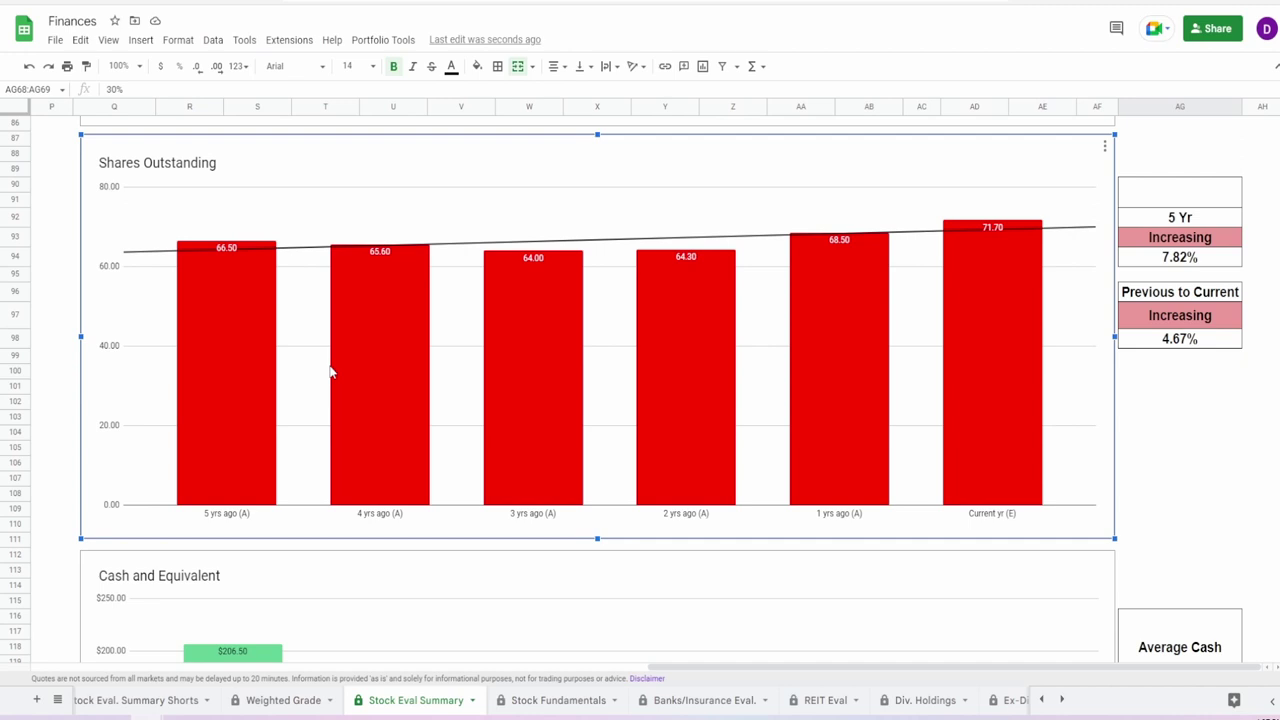
mouse_move(984, 312)
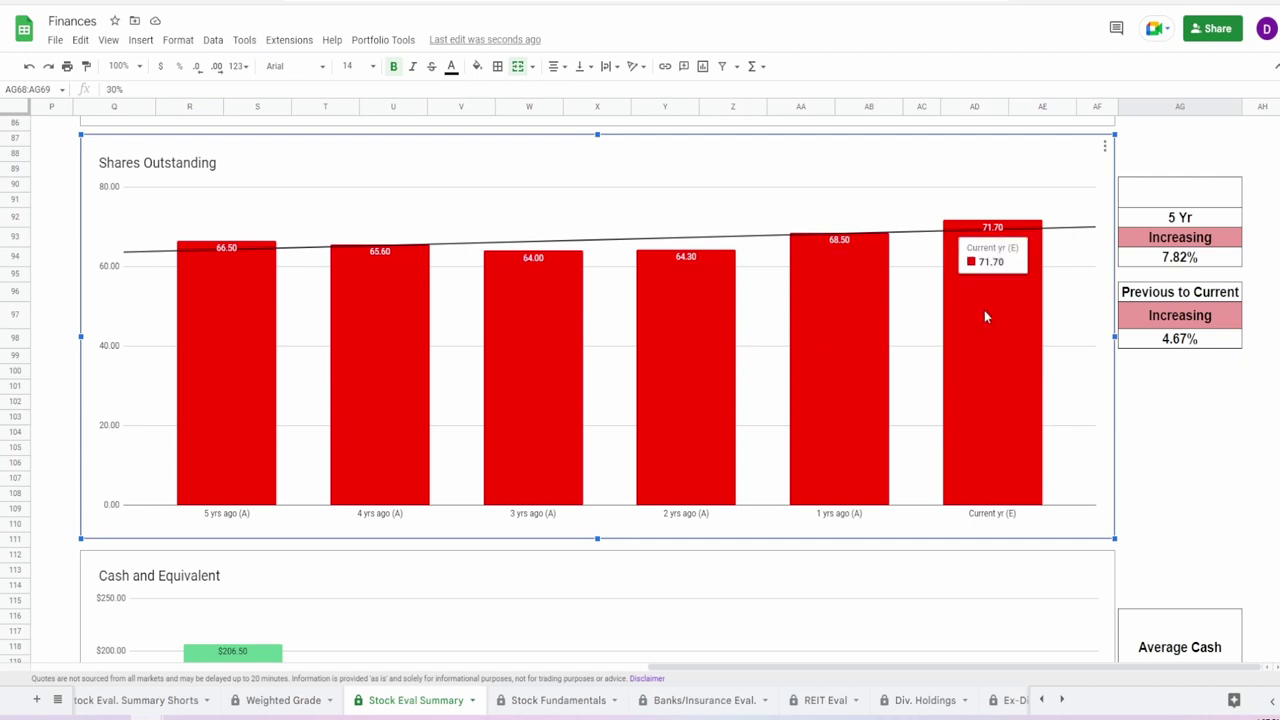
click(1180, 260)
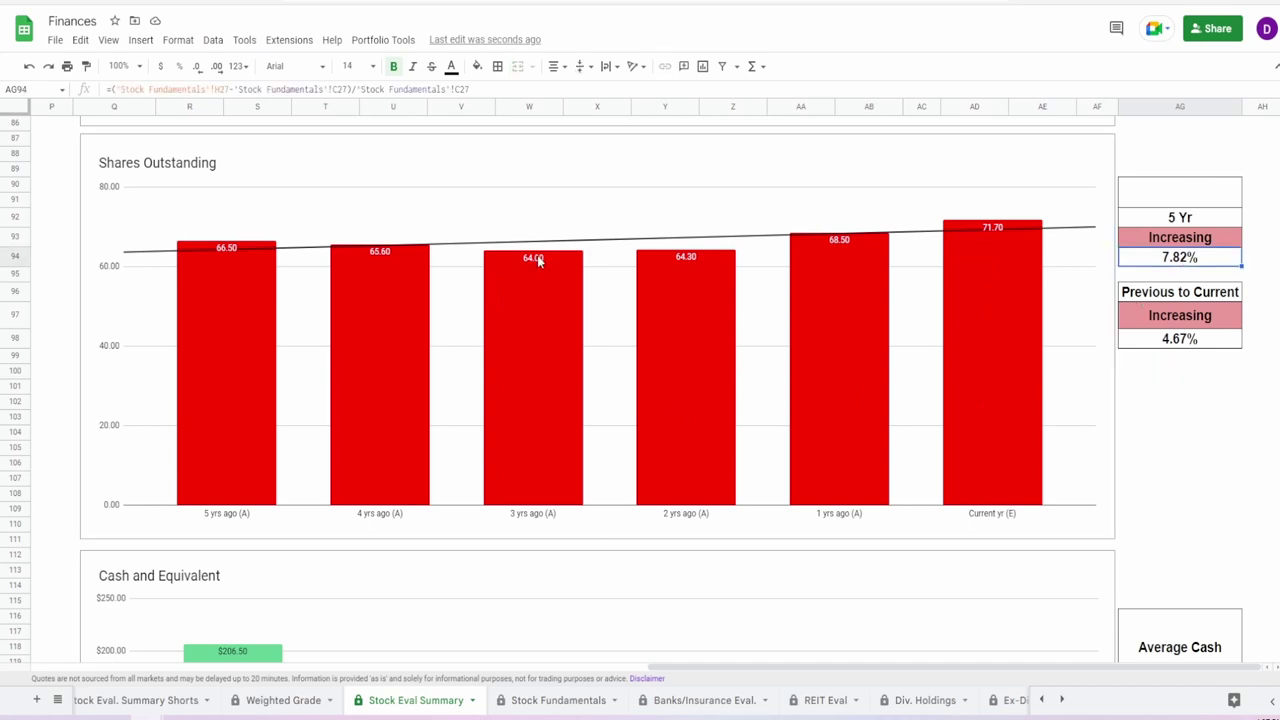
click(227, 348)
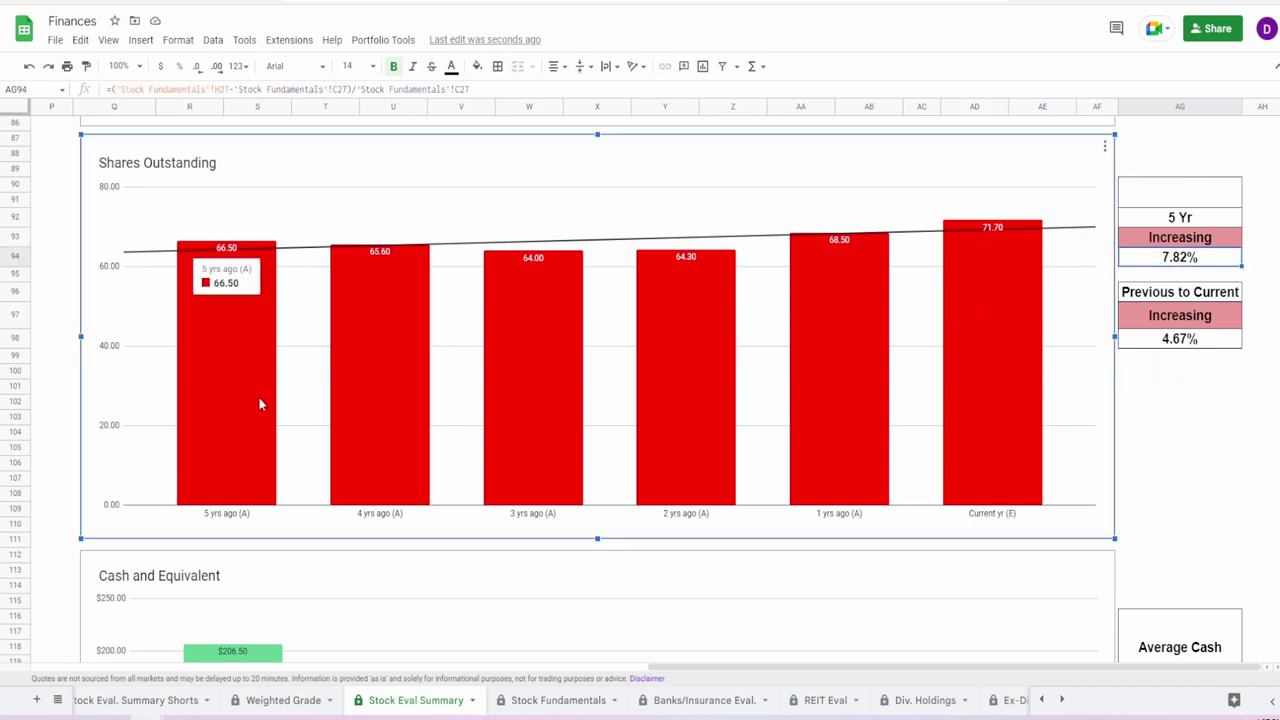
mouse_move(976, 436)
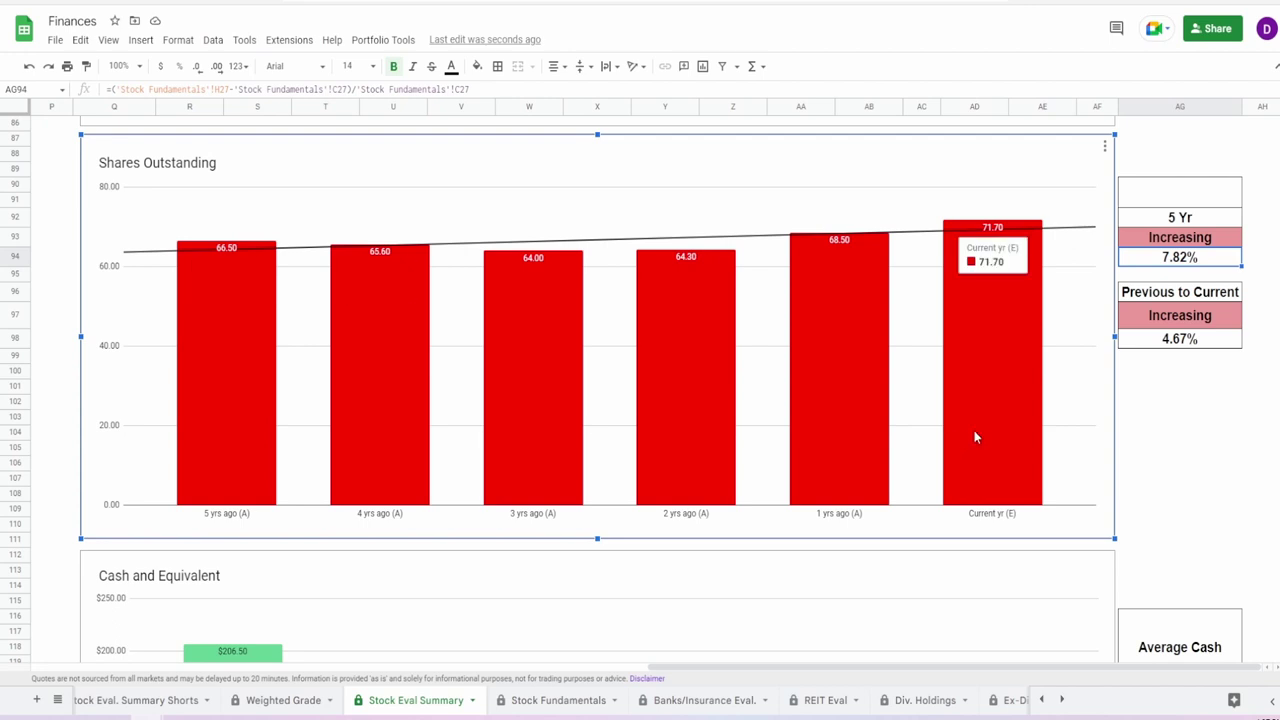
click(1169, 340)
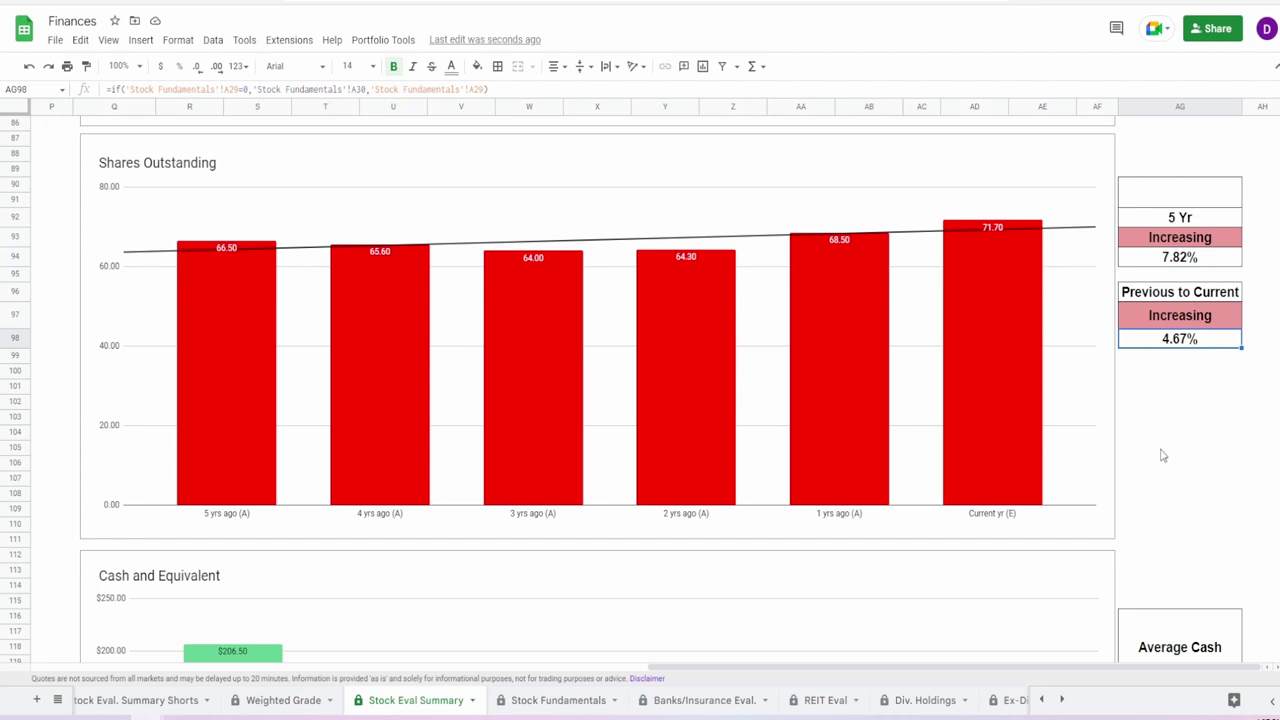
click(866, 403)
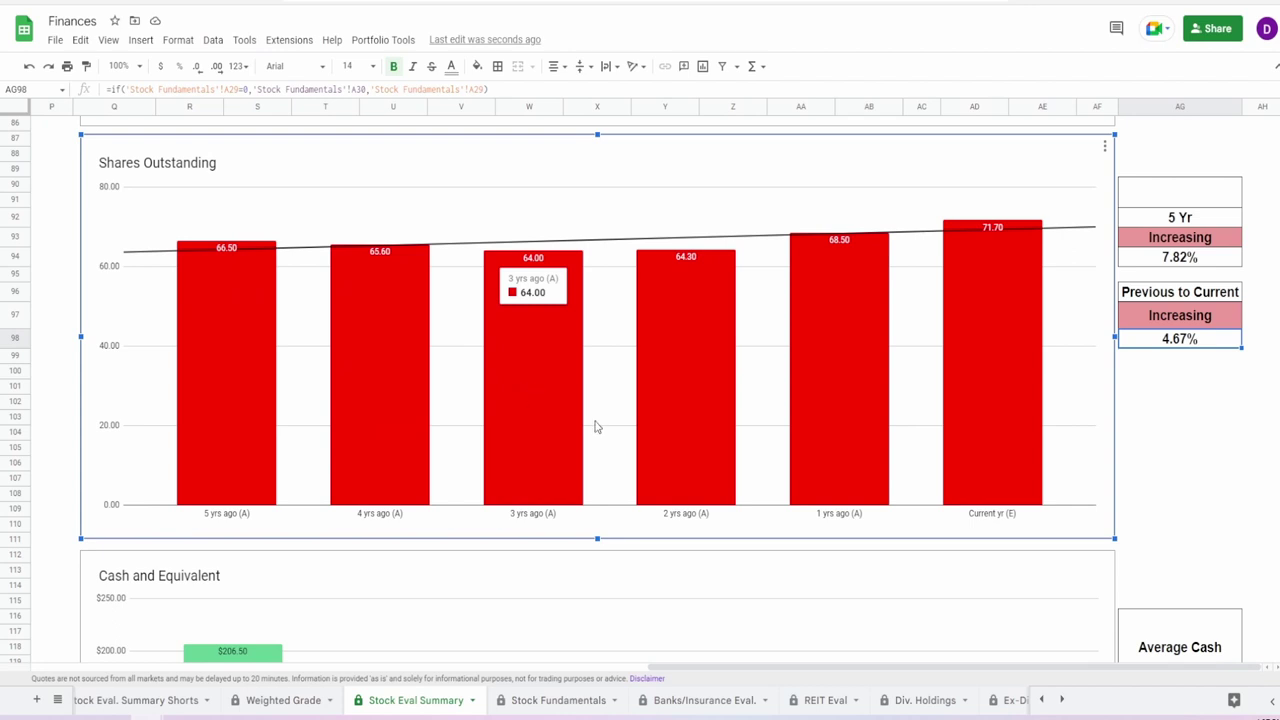
click(1191, 196)
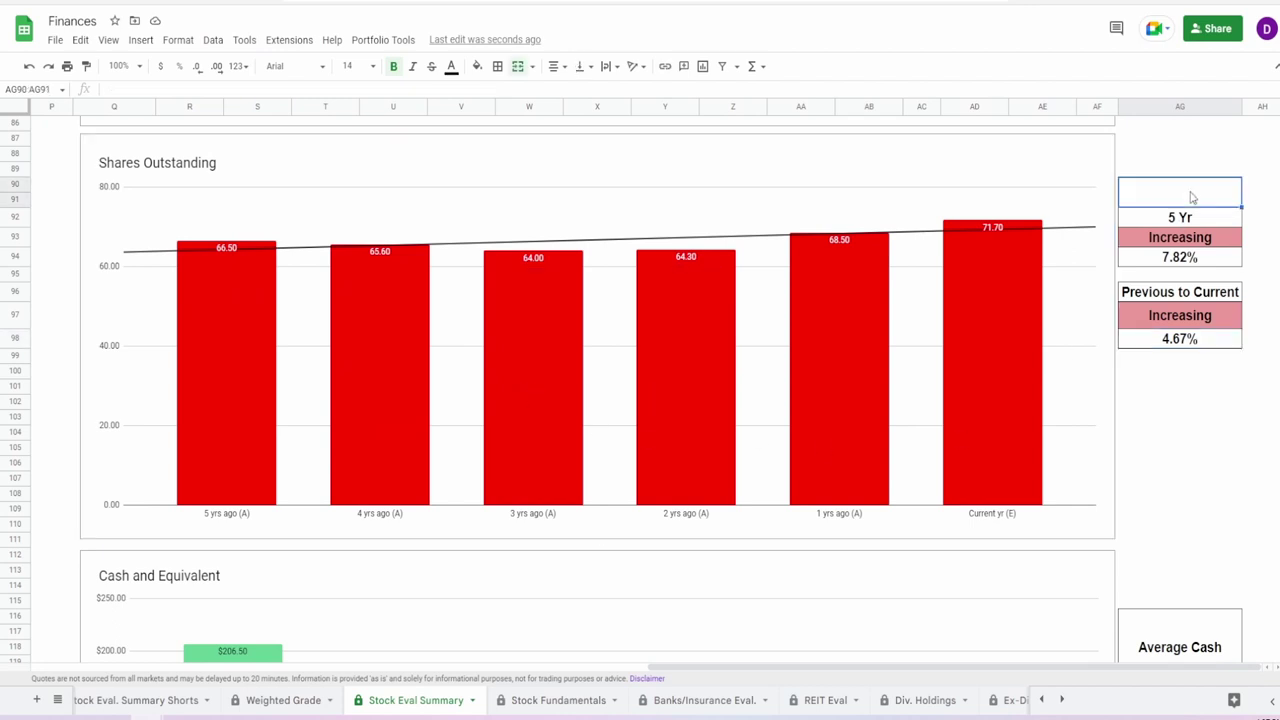
text(40%)
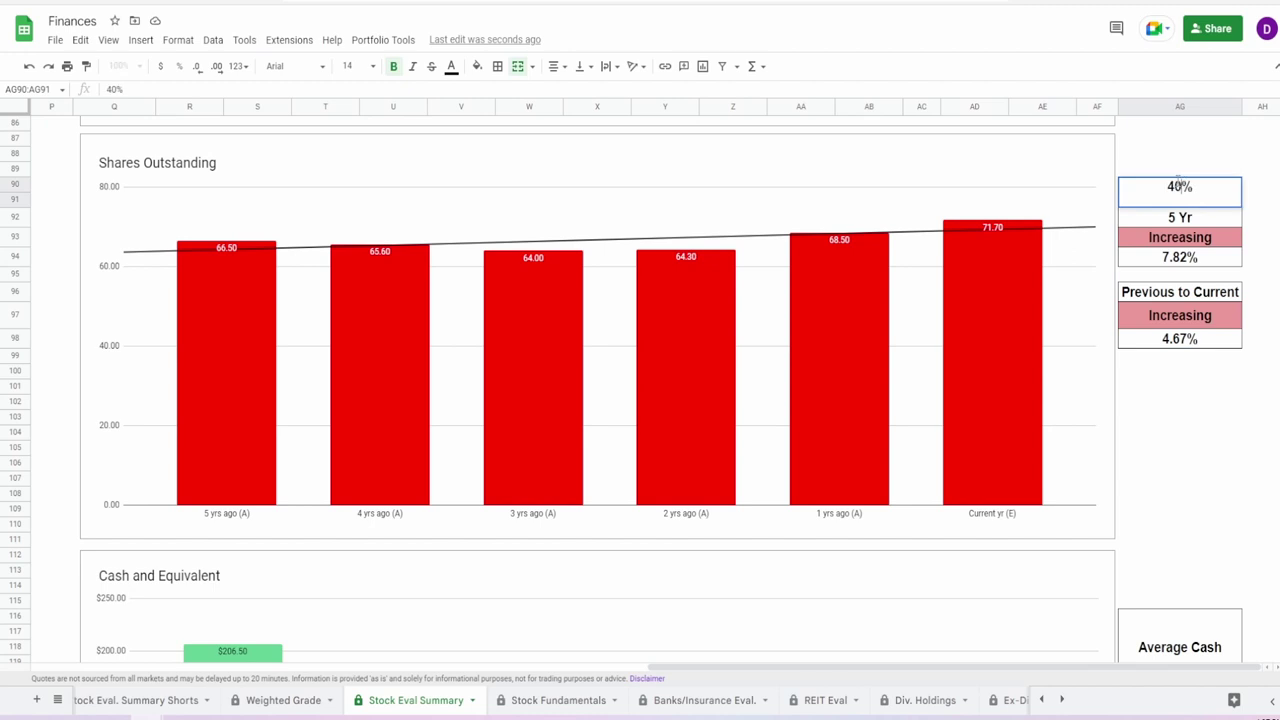
key(Return)
Examine the Cash and Equivalent chart's current-year bar and the Average Cash value beside it.
scroll(975, 377, down, 3)
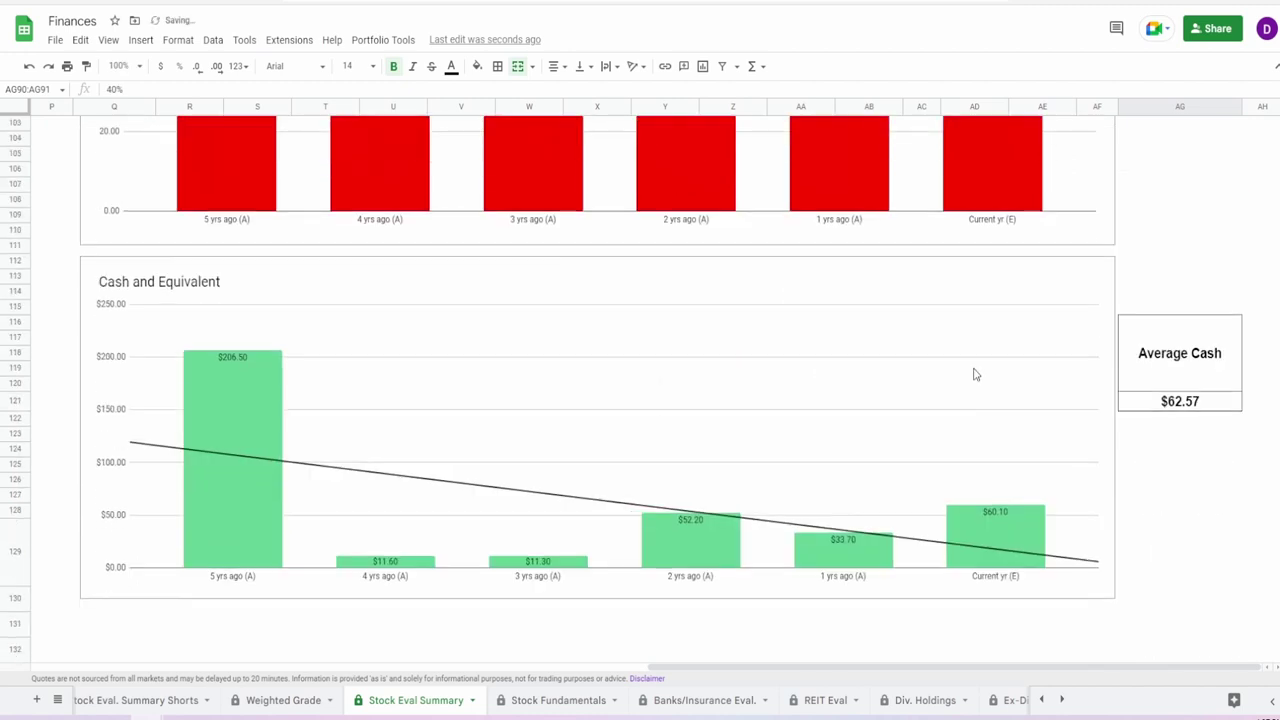
click(1010, 545)
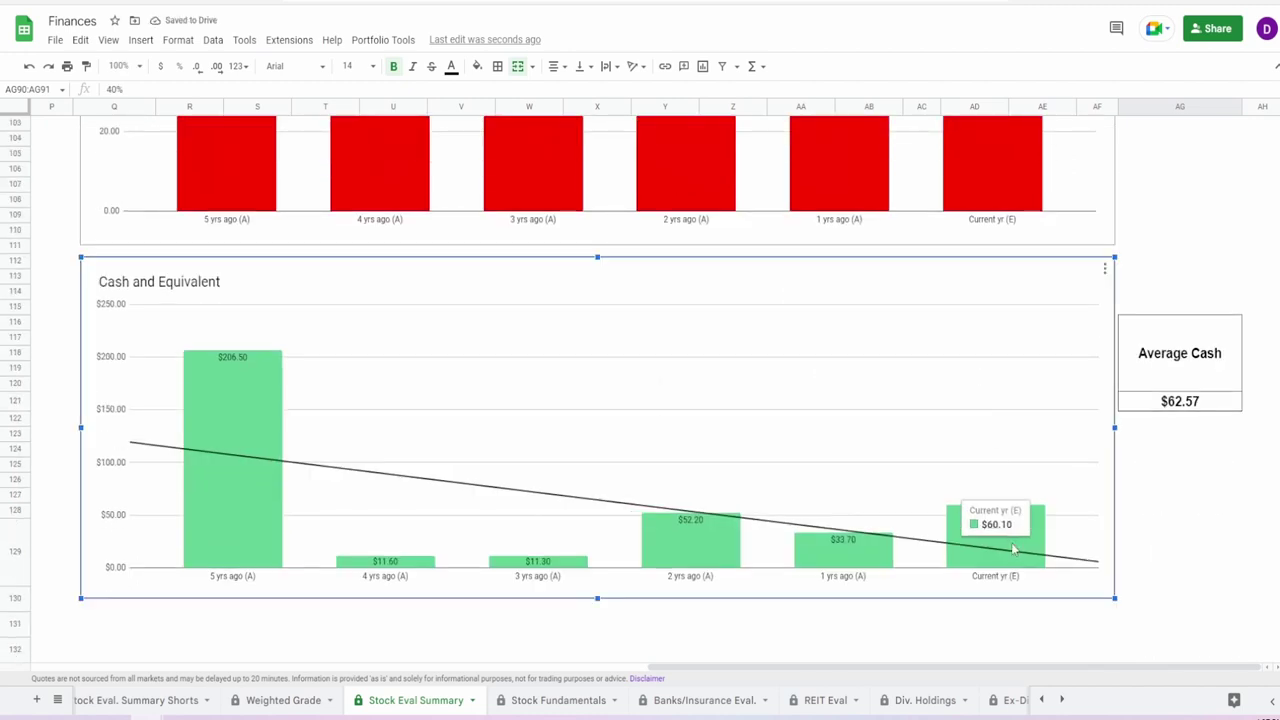
click(1173, 408)
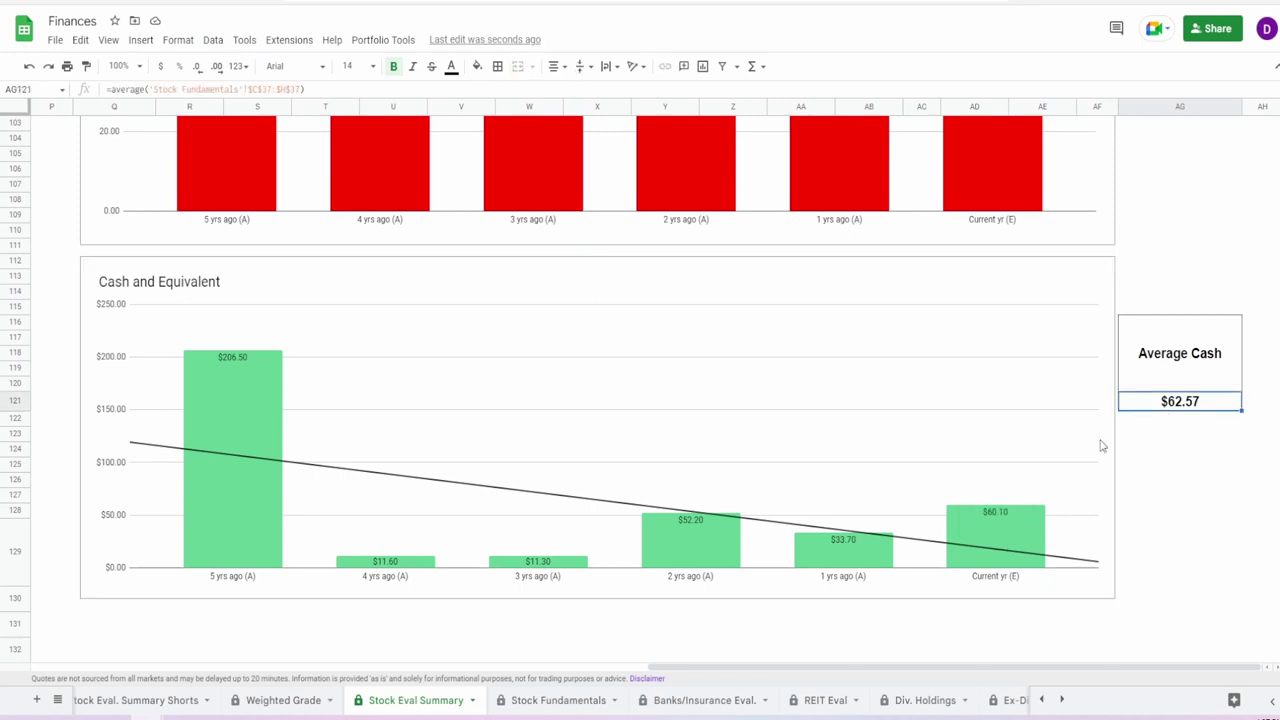
Examine the individual category grades on the Weighted Grade sheet, from Net Income through Shares Out.
click(296, 700)
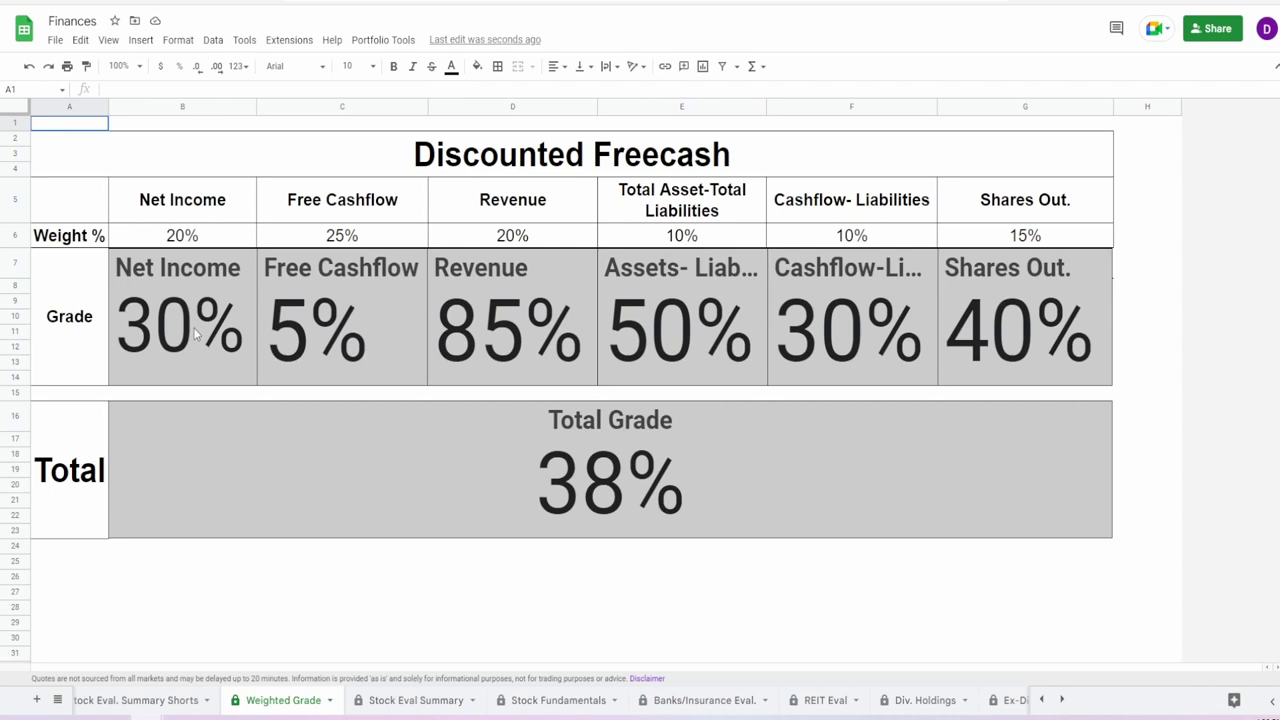
click(193, 318)
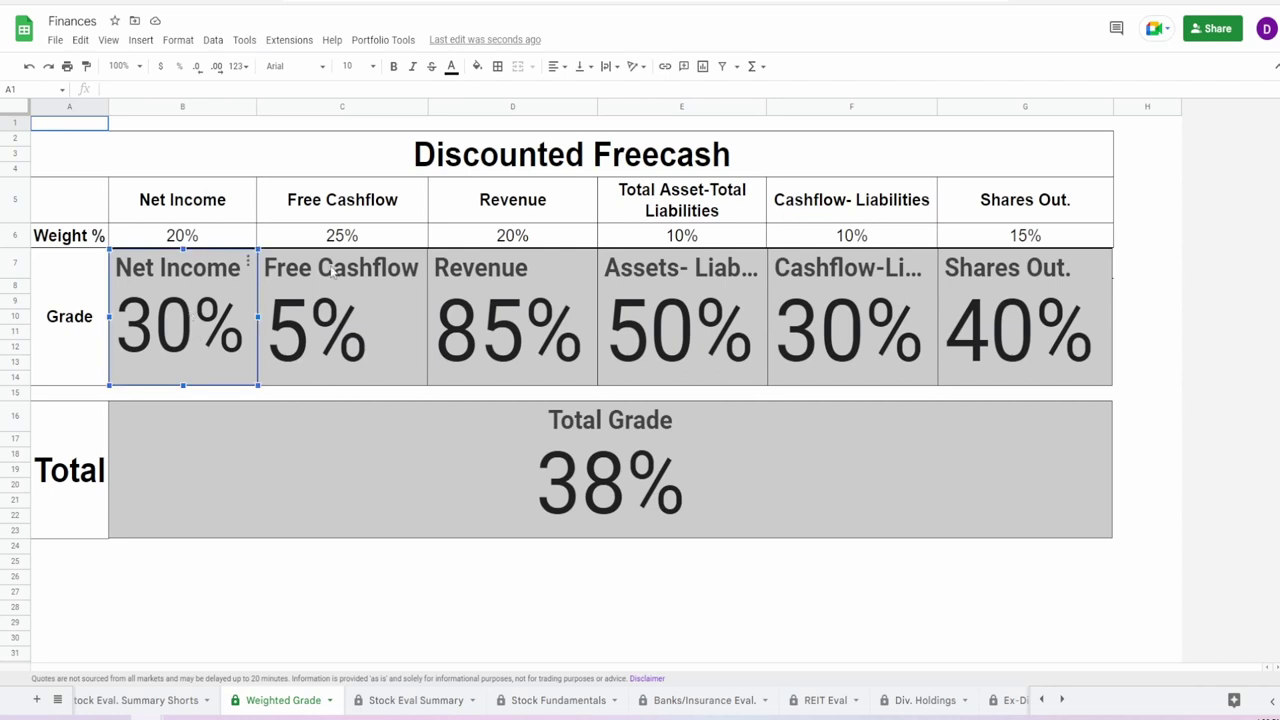
click(499, 318)
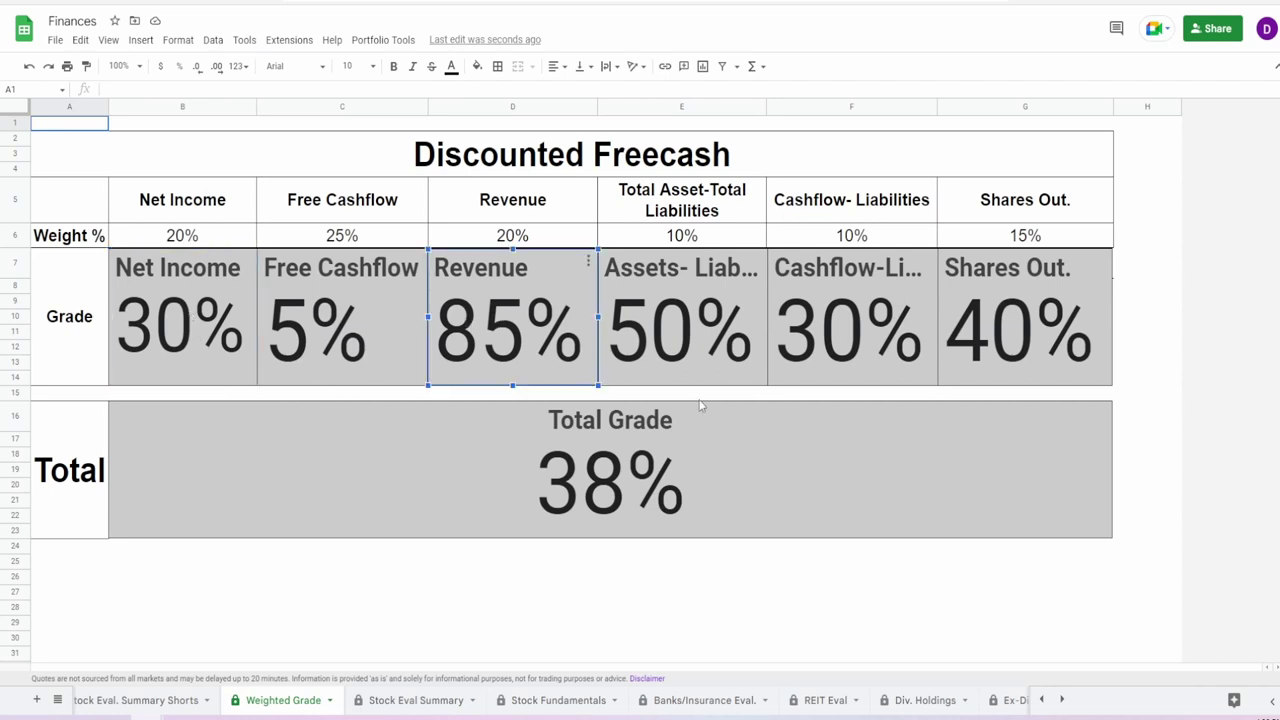
click(689, 297)
click(843, 337)
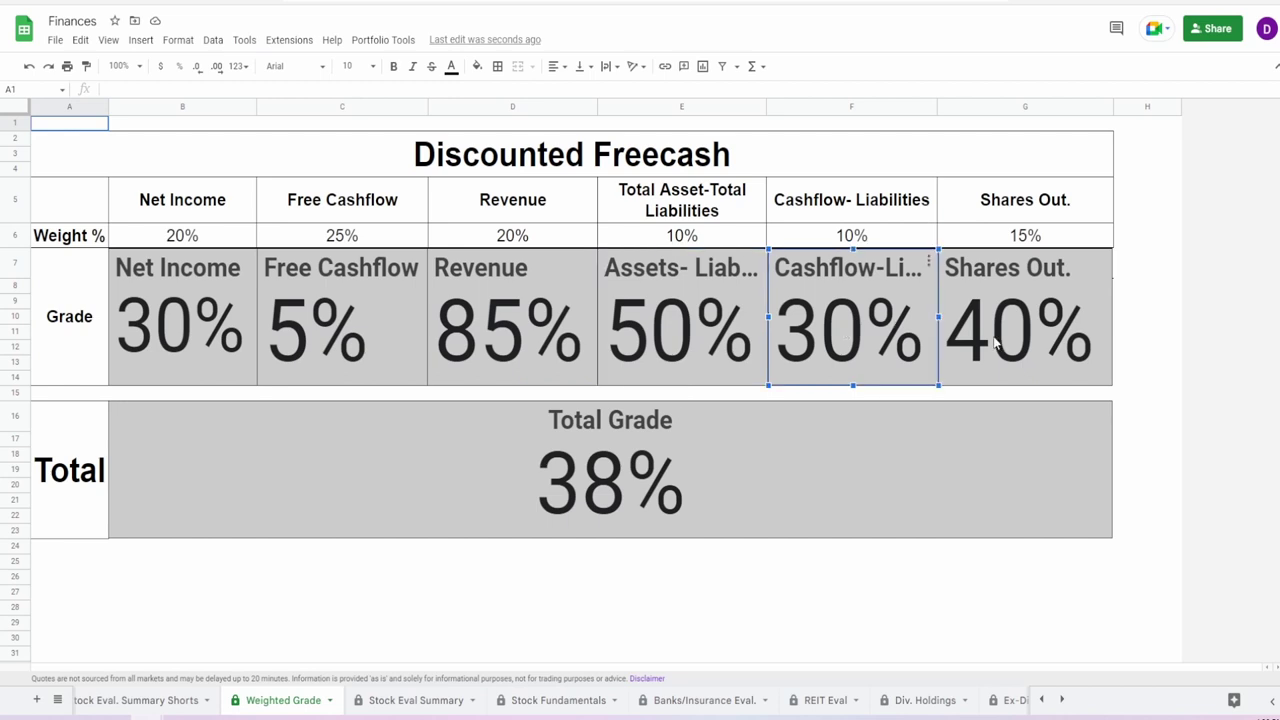
click(1032, 342)
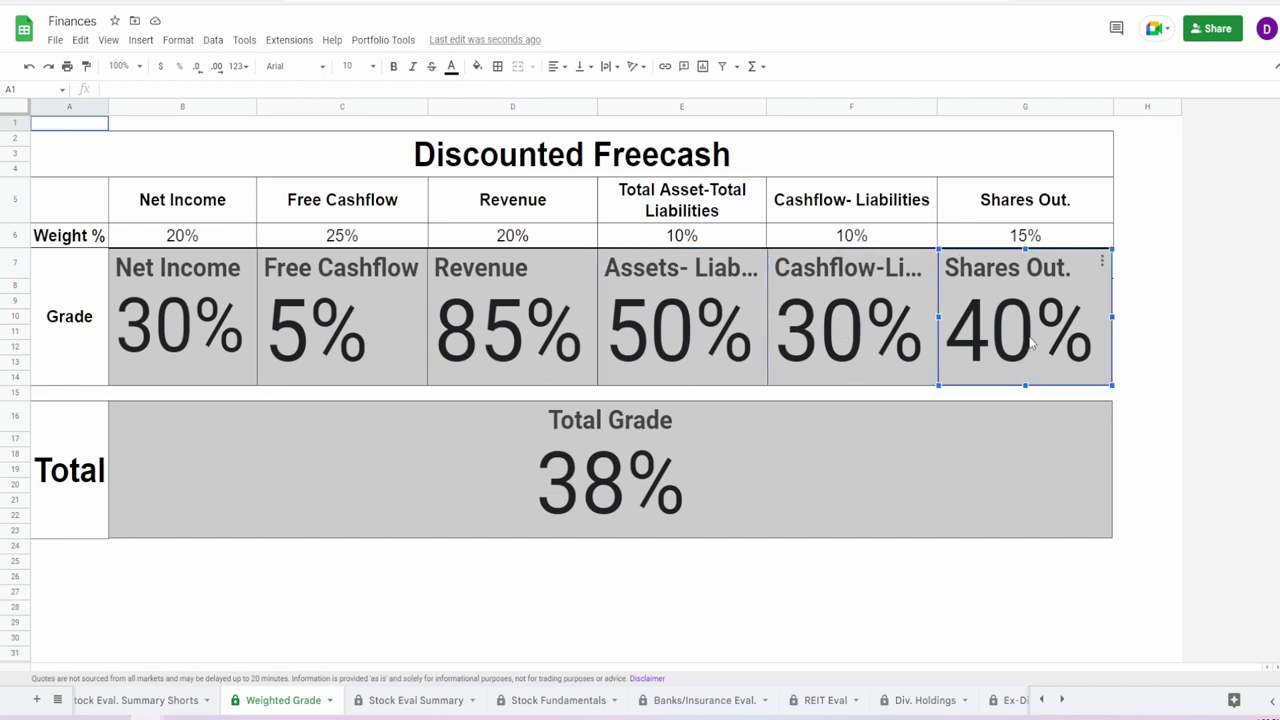
Compare the Total Grade with the Net Income, Free Cashflow, Cashflow-Liabilities and Shares Out. grades on the Weighted Grade sheet.
click(563, 483)
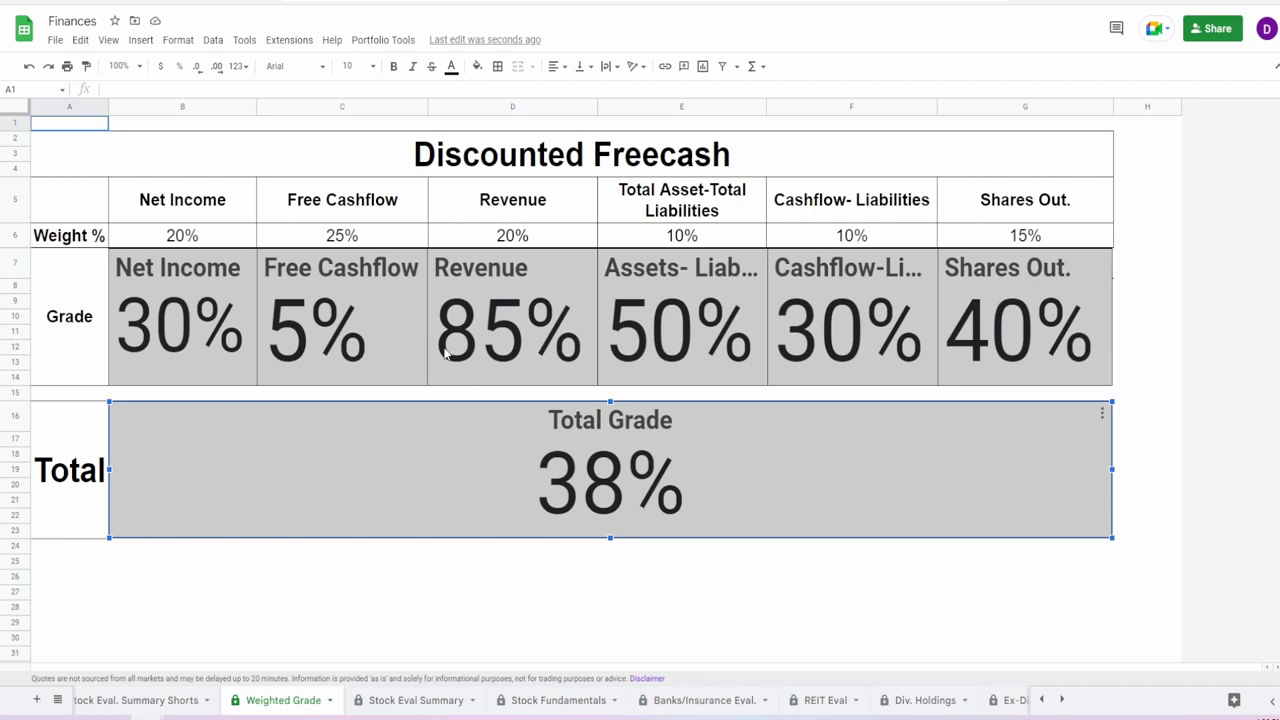
click(151, 302)
click(296, 322)
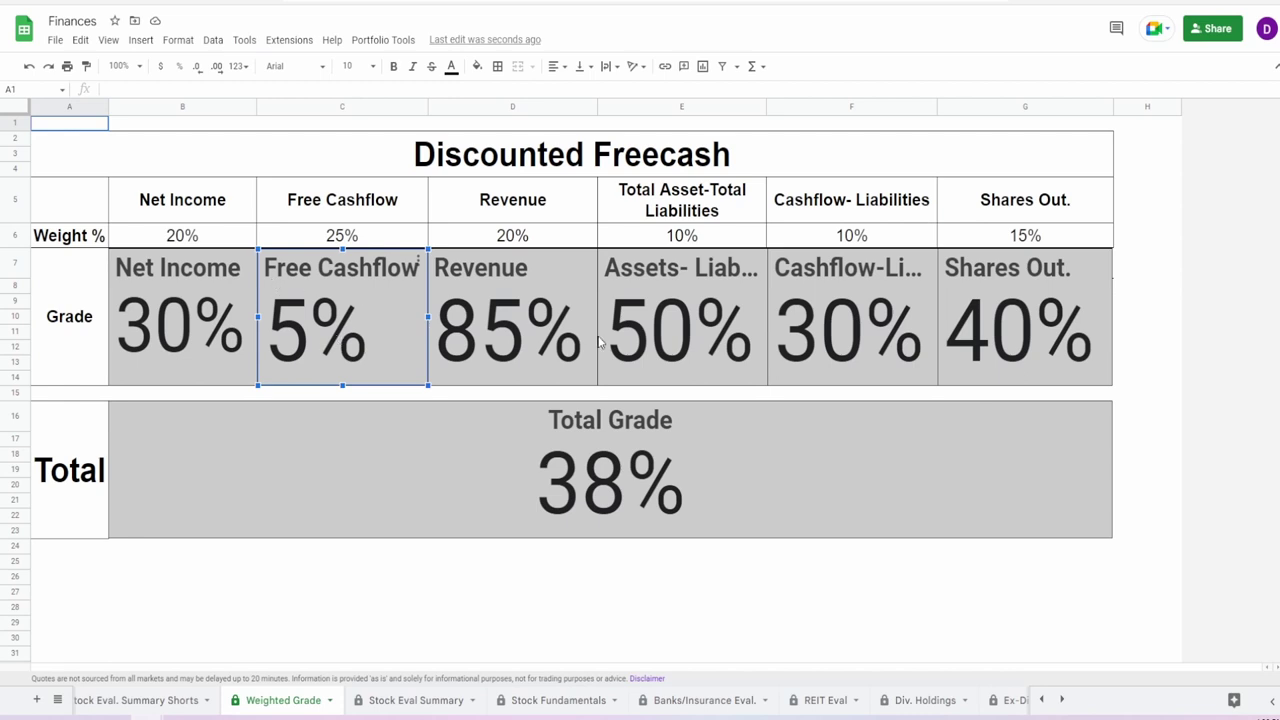
click(840, 316)
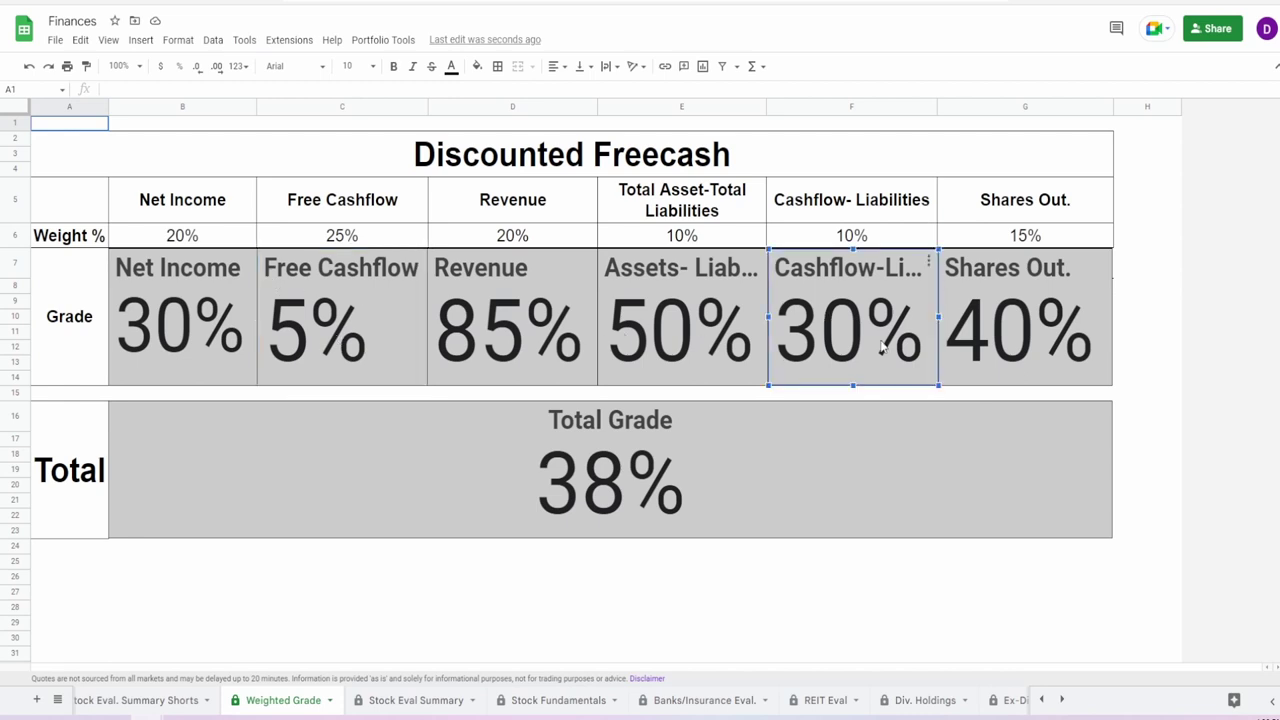
click(1019, 362)
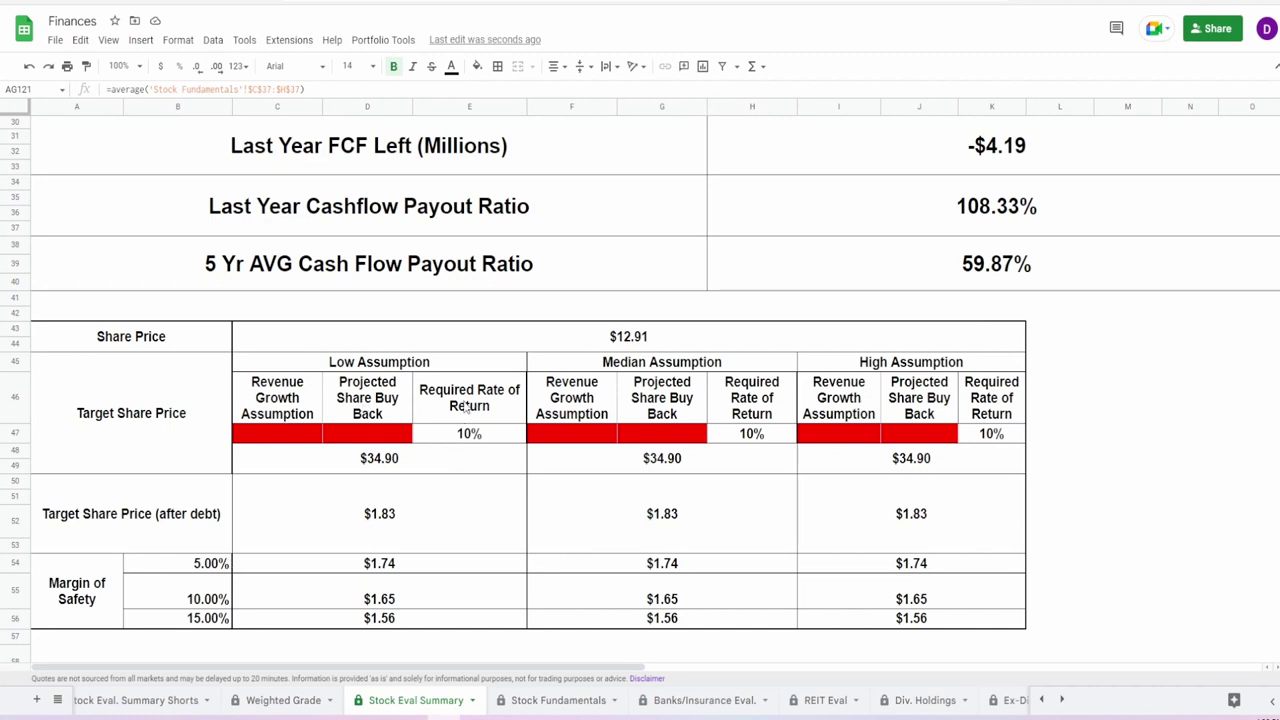
Check BGS's revenue growth on Seeking Alpha, and set the Stock Eval Summary revenue growth assumptions to 3% low, 4% median and 5% high.
drag(467, 408, 466, 440)
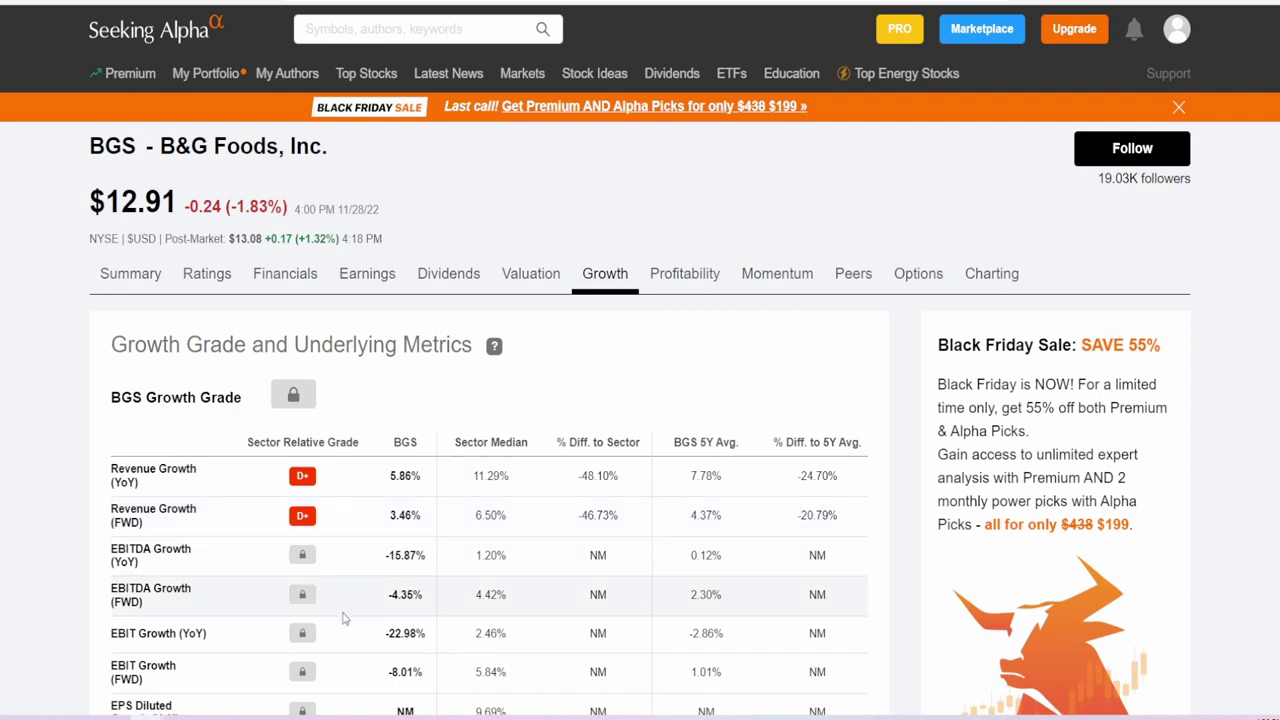
key(ctrl+Tab)
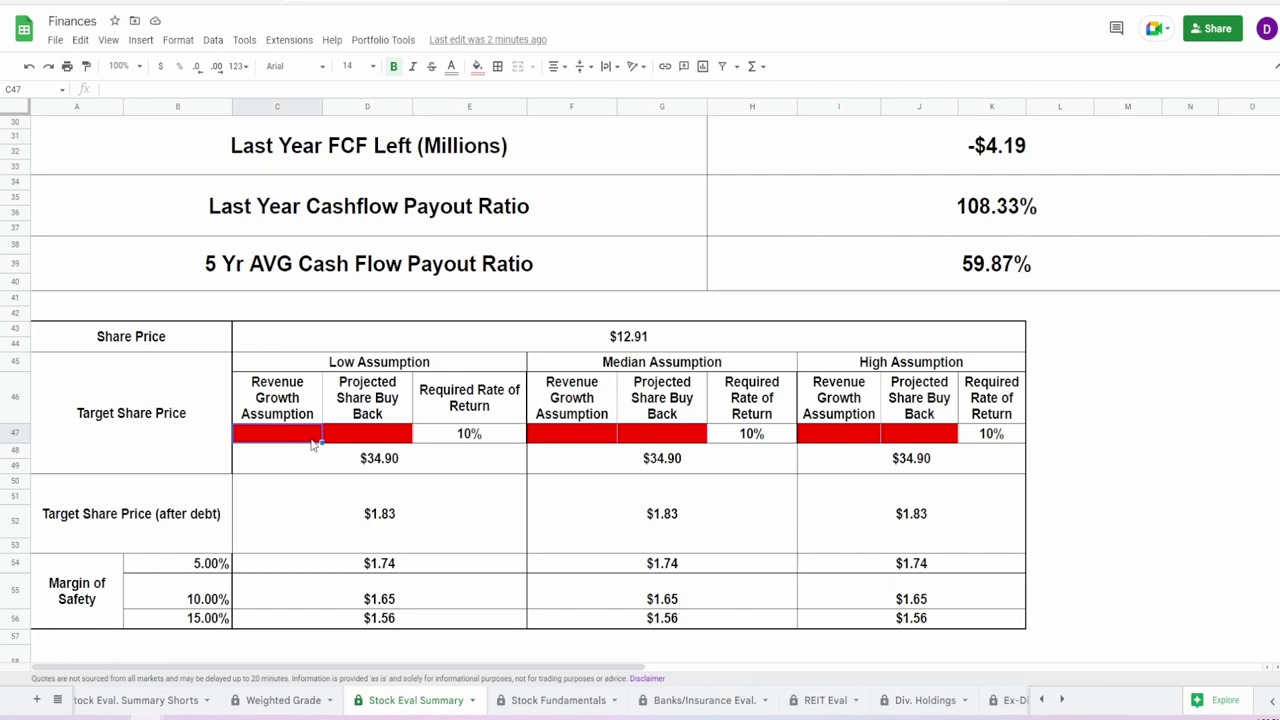
text(3)
click(588, 438)
text(4)
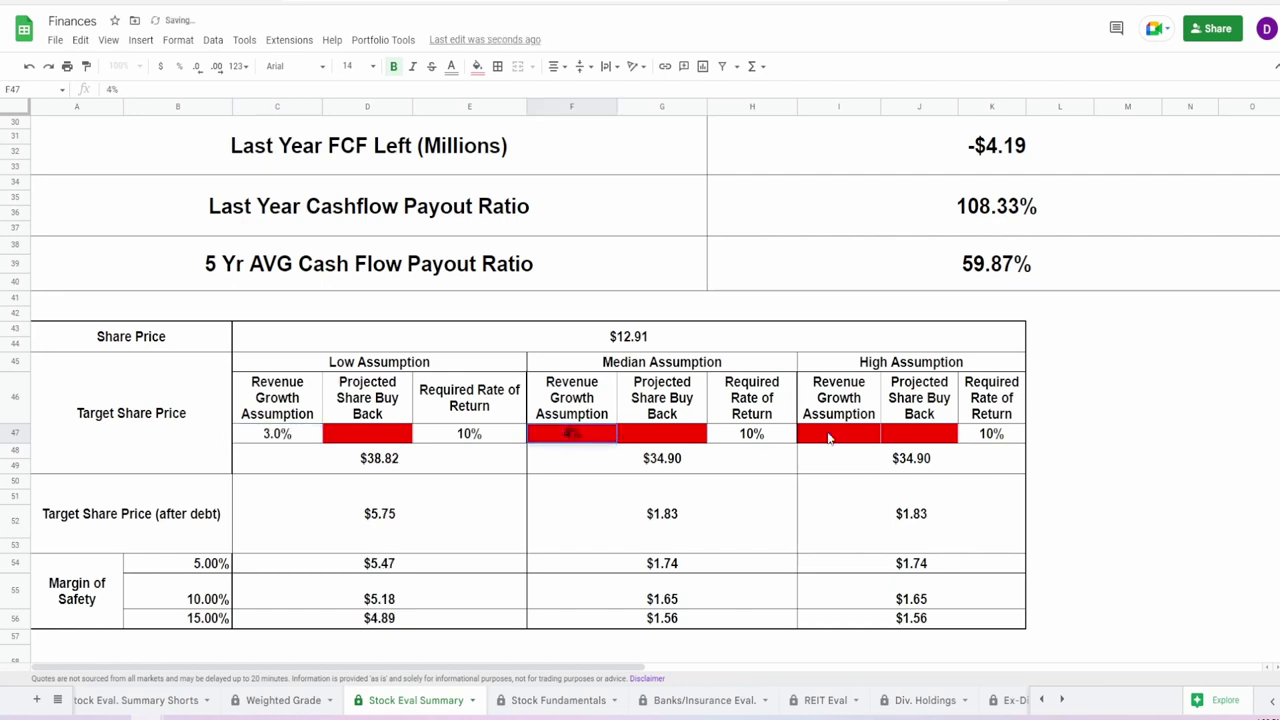
click(840, 435)
text(5)
key(Return)
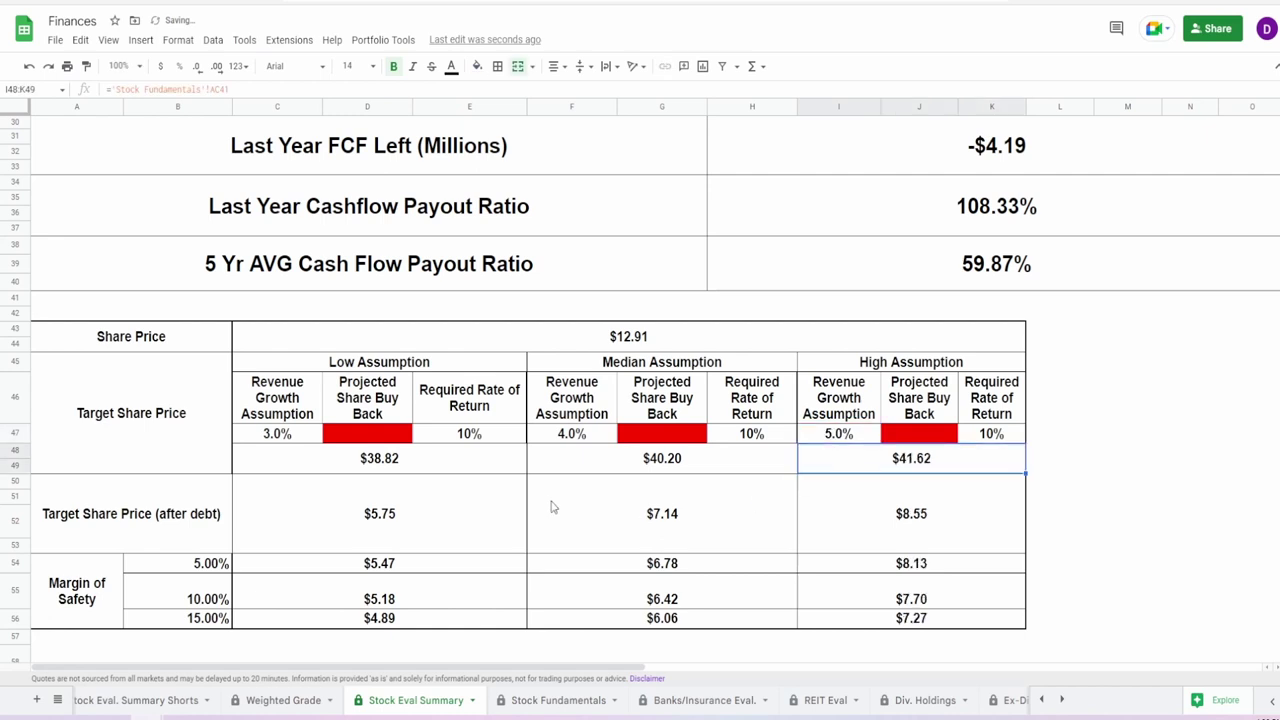
Set the Projected Share Buy Back in row 47 to -7% for the low, -6% for the median and -5% for the high assumption.
click(369, 440)
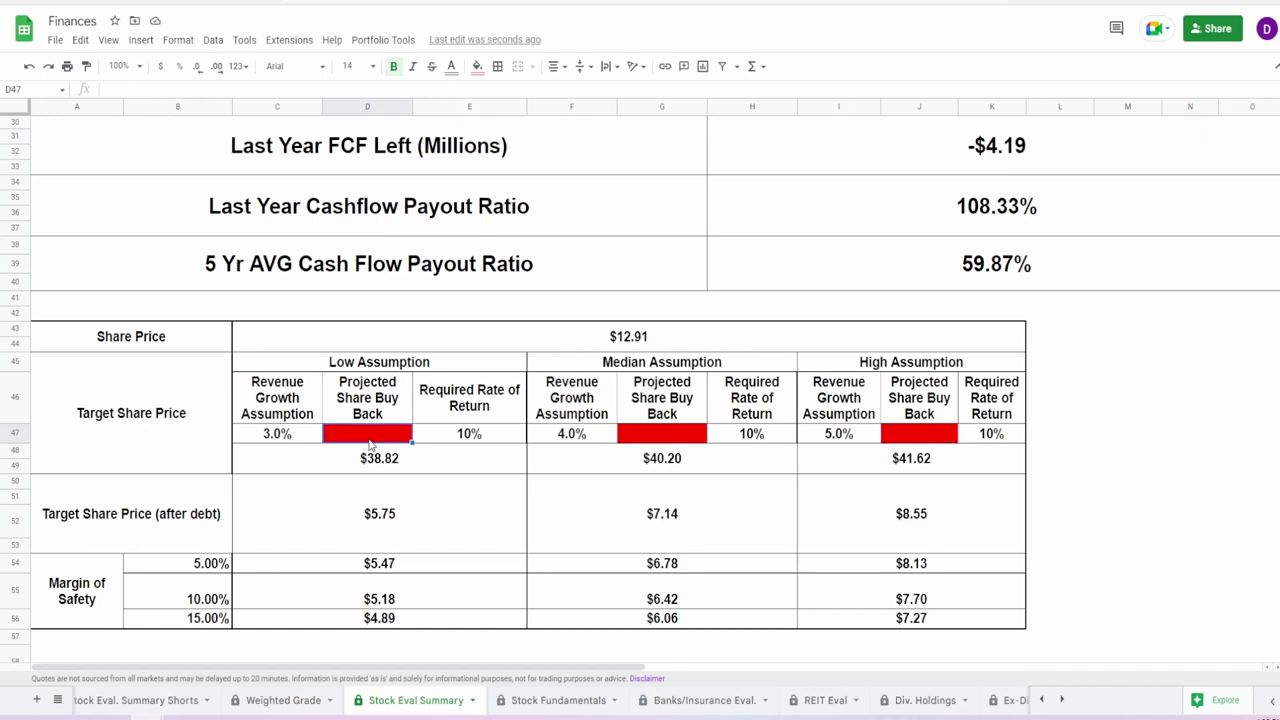
text(-7)
key(Return)
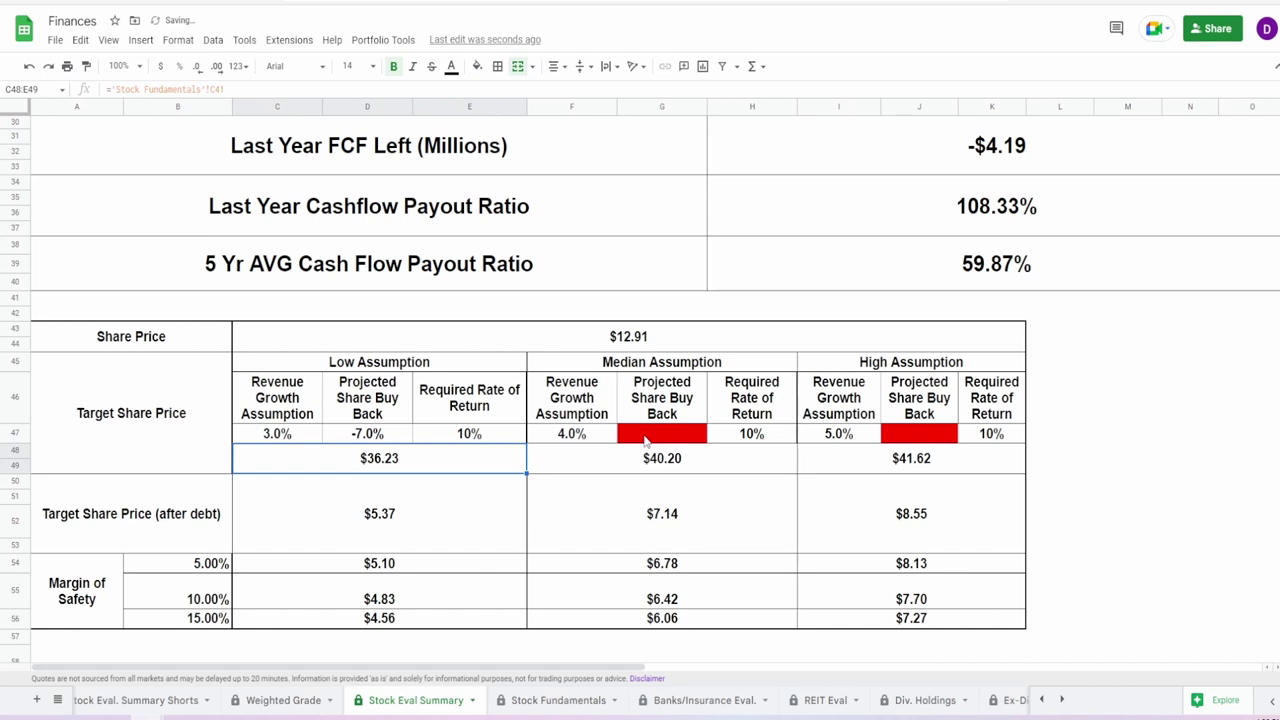
click(645, 440)
text(-6)
key(Return)
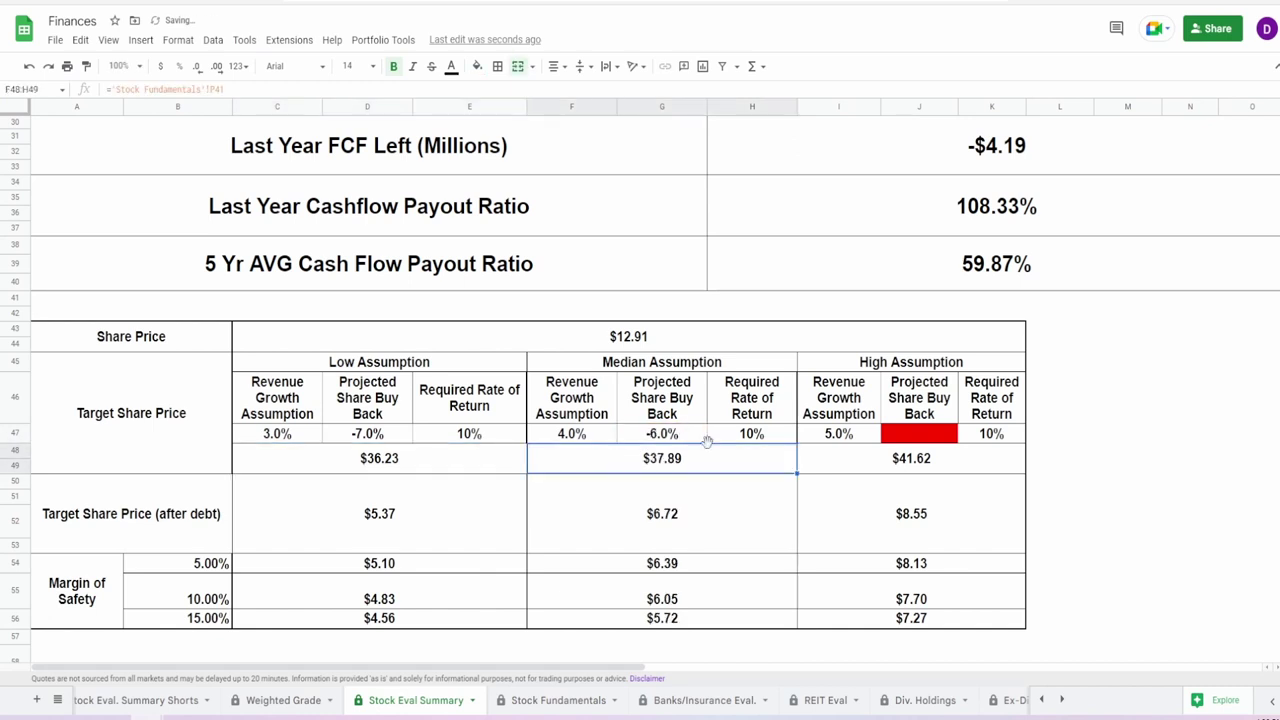
click(898, 438)
text(-55)
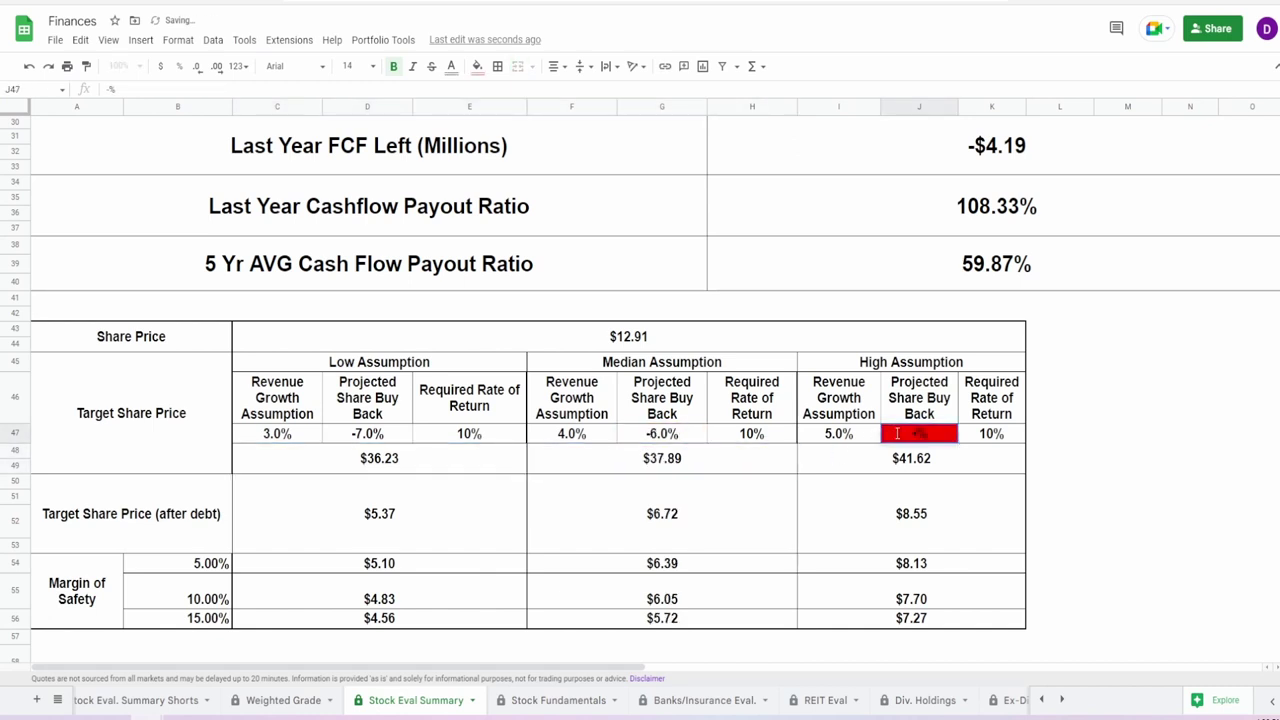
key(Return)
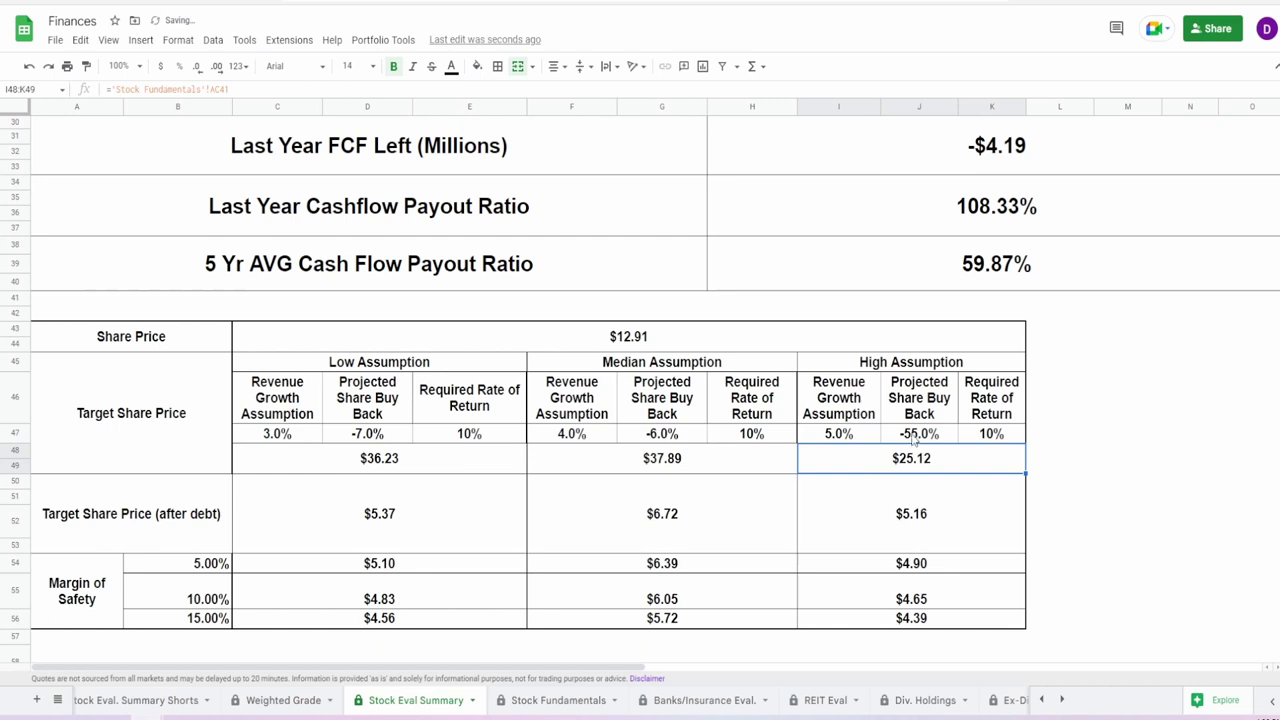
double_click(914, 433)
key(BackSpace)
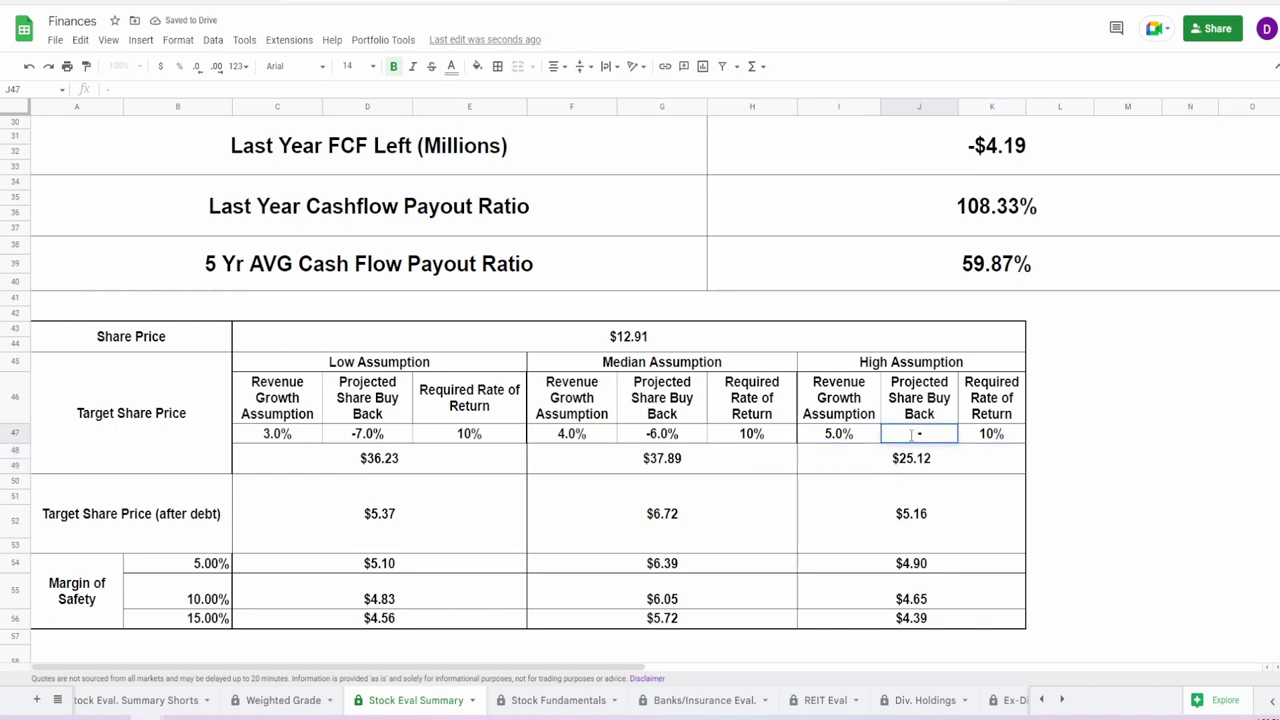
key(Return)
Examine the low and high target share prices before and after debt.
click(345, 463)
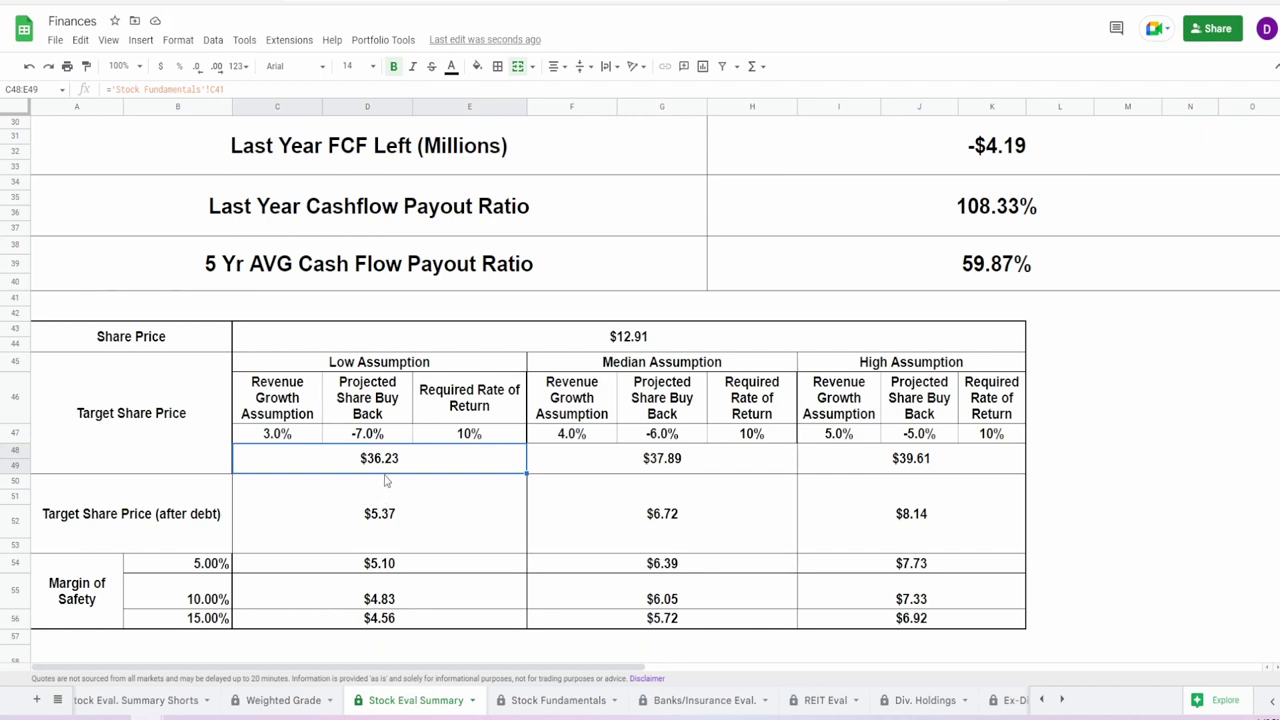
click(941, 466)
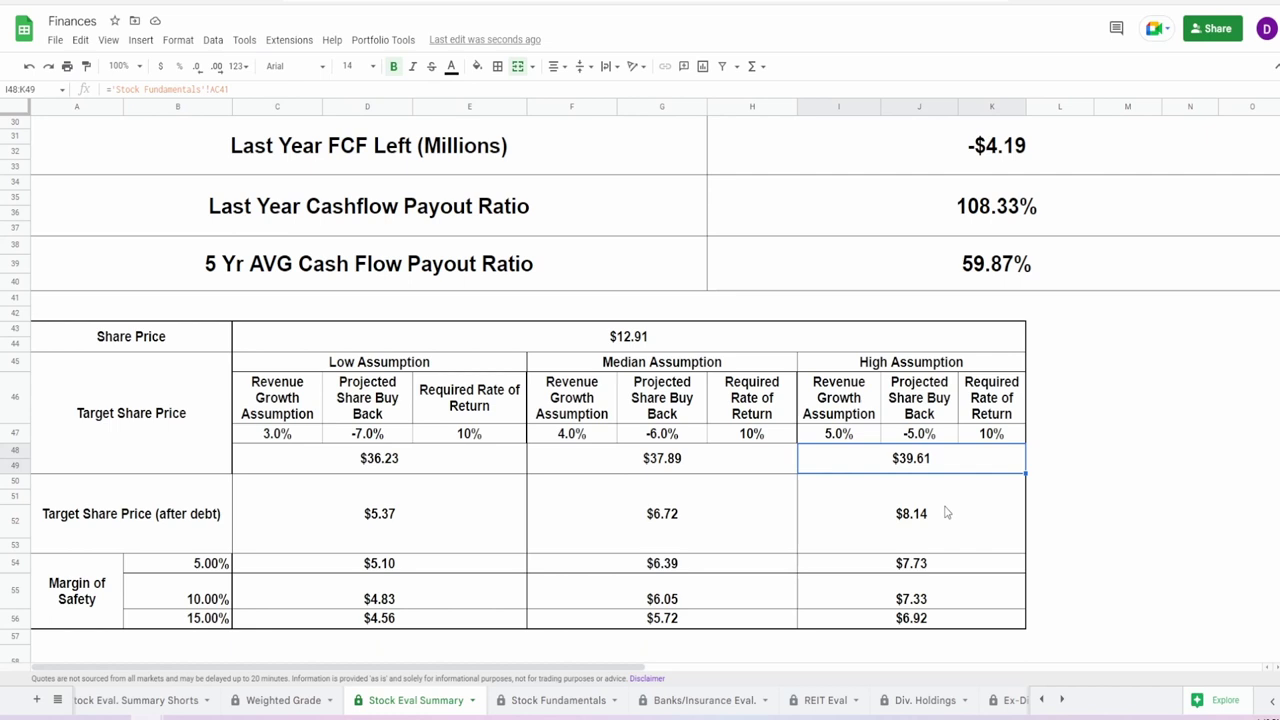
click(455, 520)
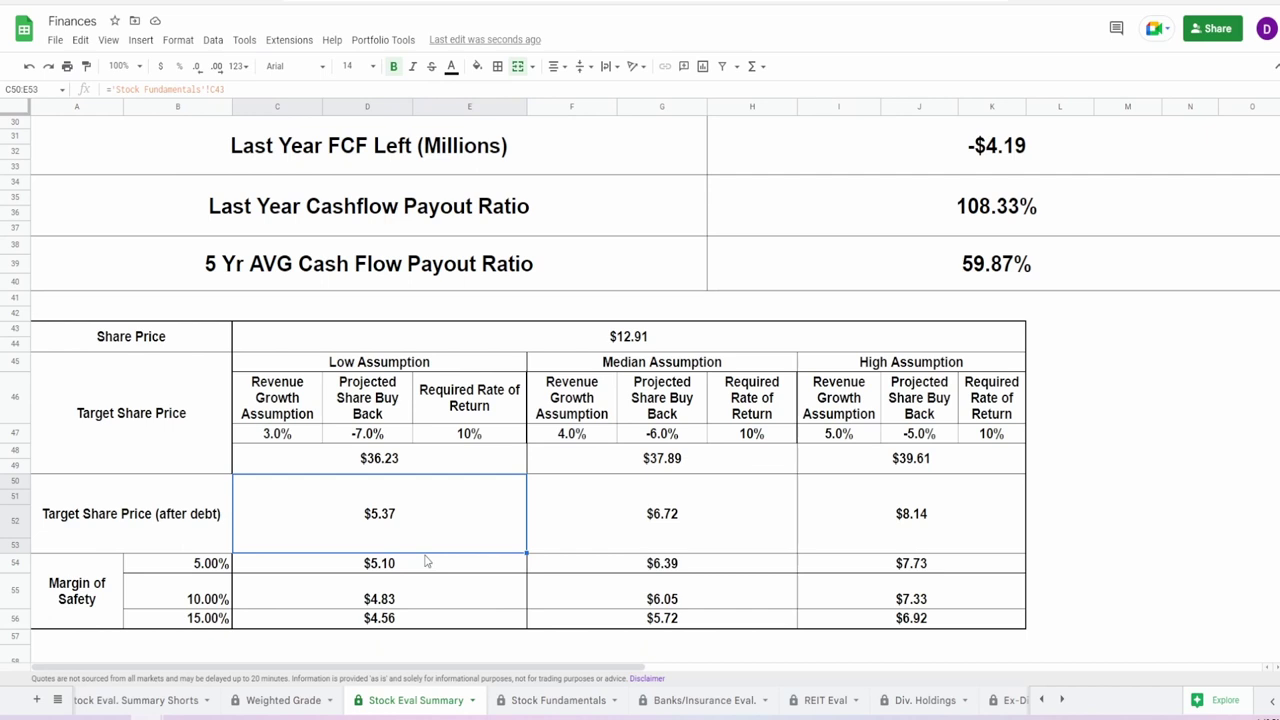
click(930, 537)
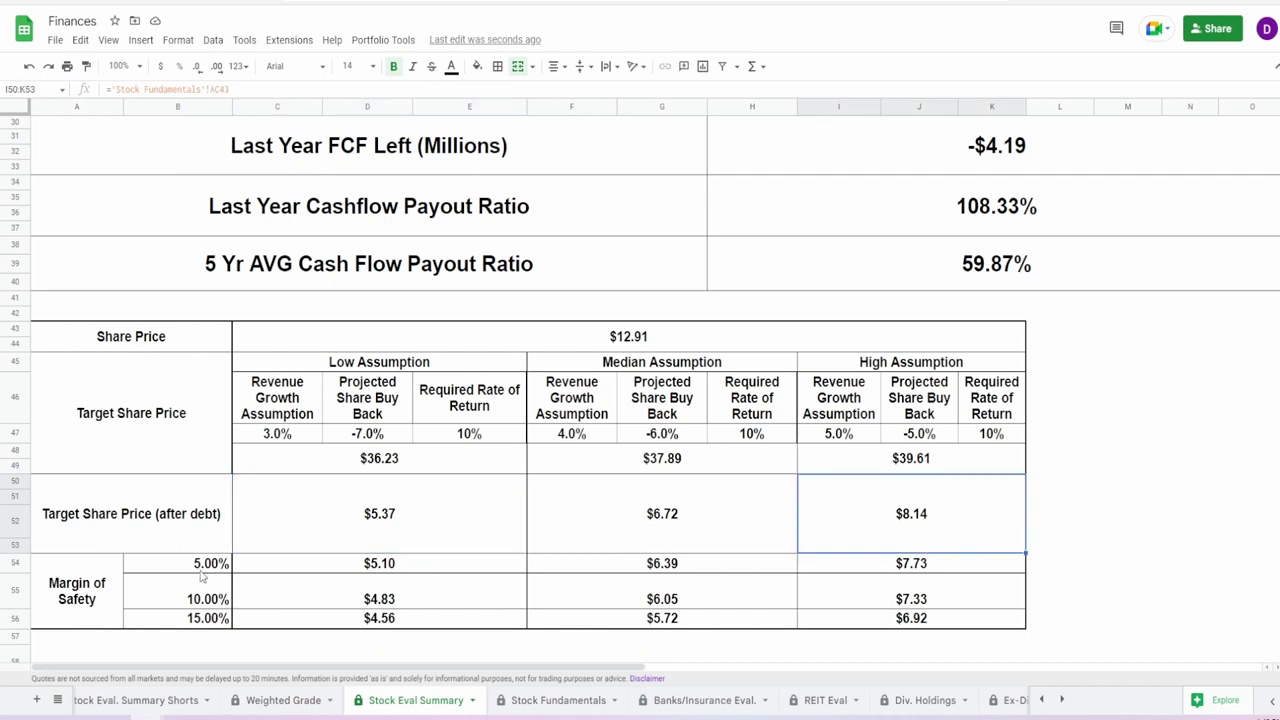
Examine the margin of safety percentages and prices, comparing them with the current share price and the high after-debt target.
drag(200, 577, 178, 637)
click(178, 637)
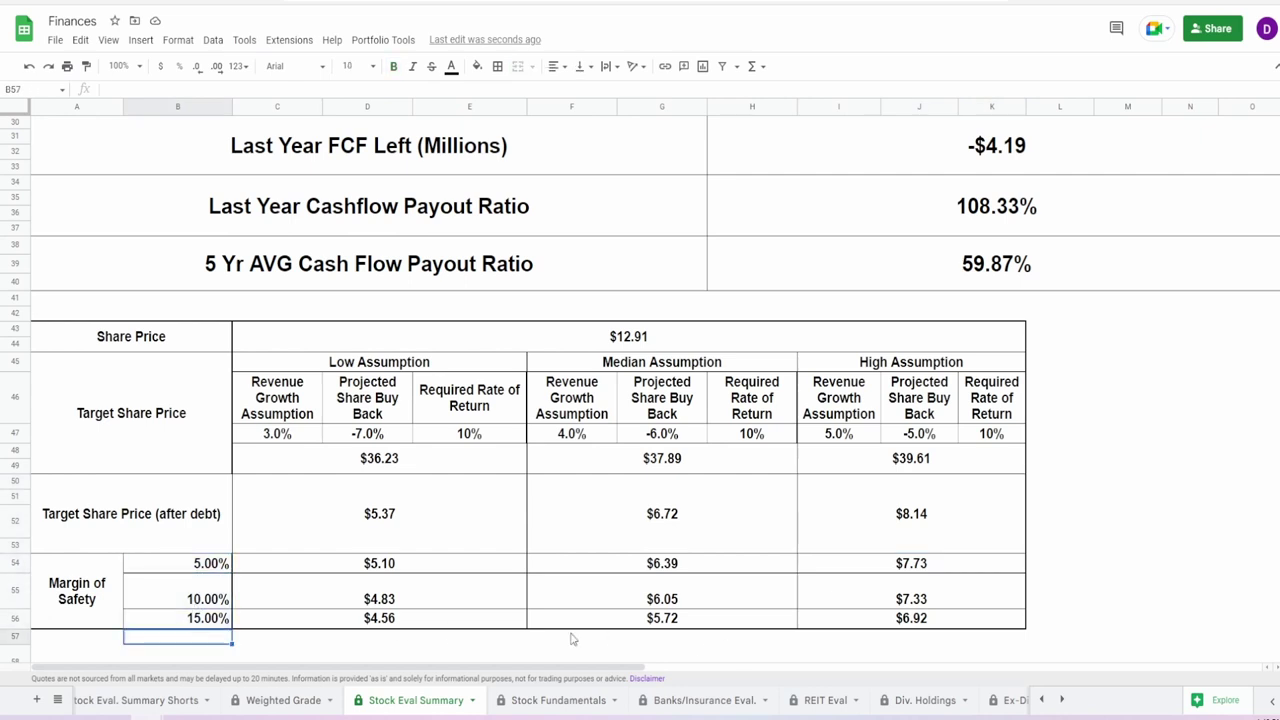
click(382, 618)
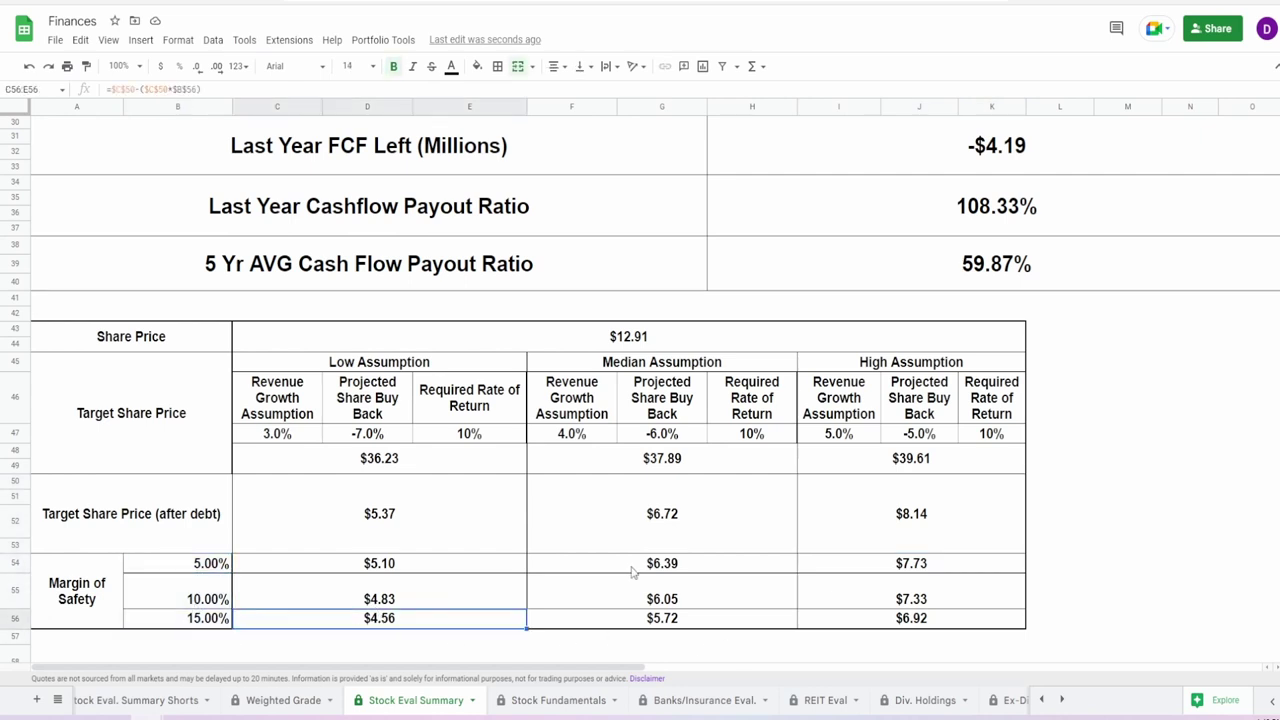
click(965, 569)
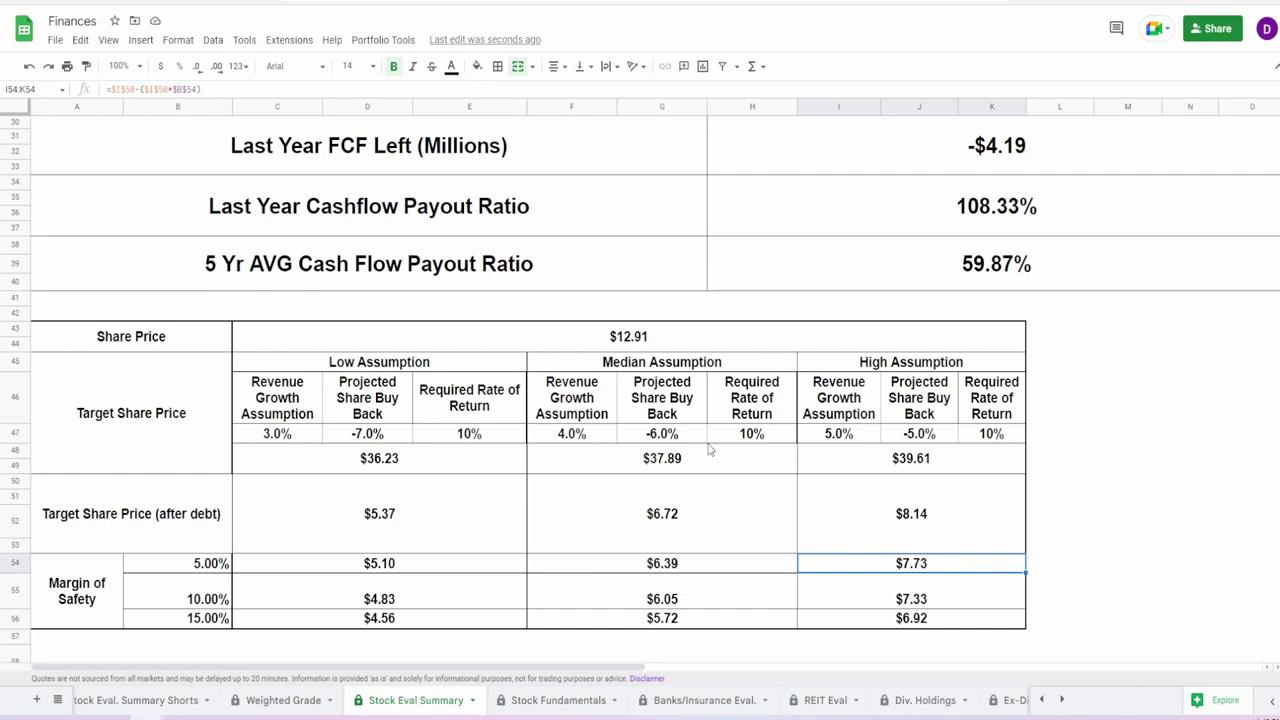
click(651, 346)
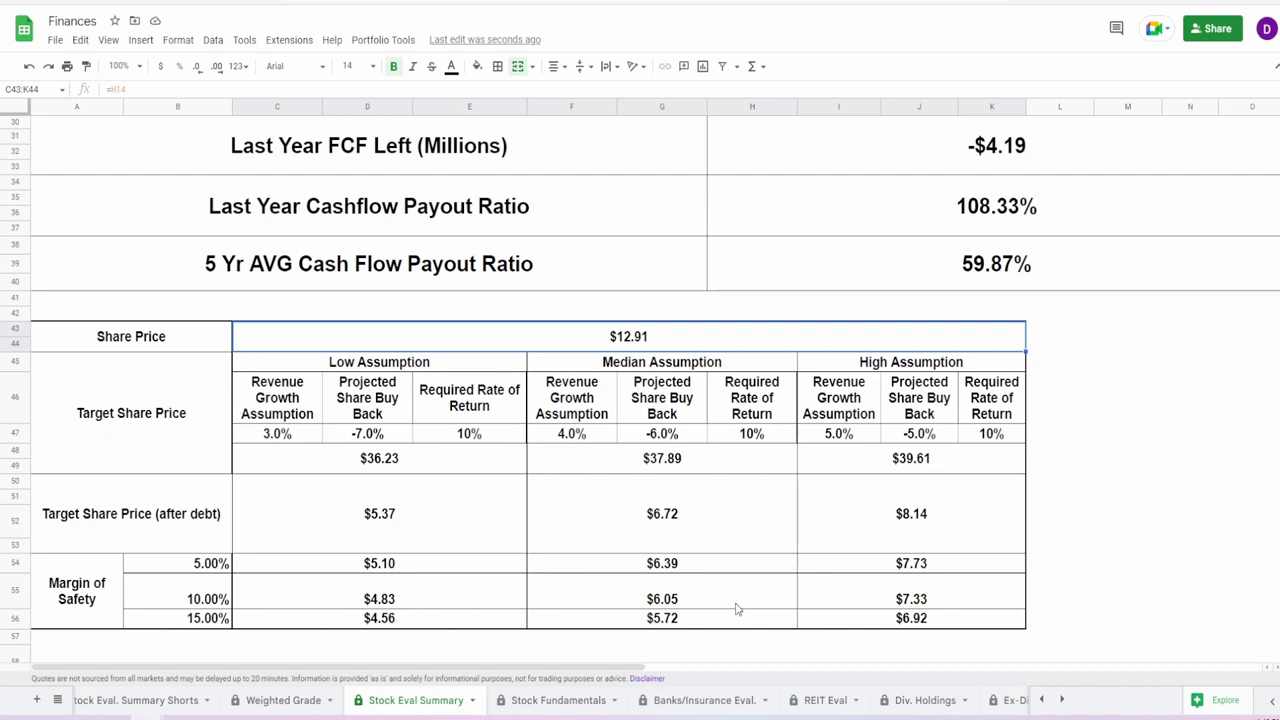
click(899, 536)
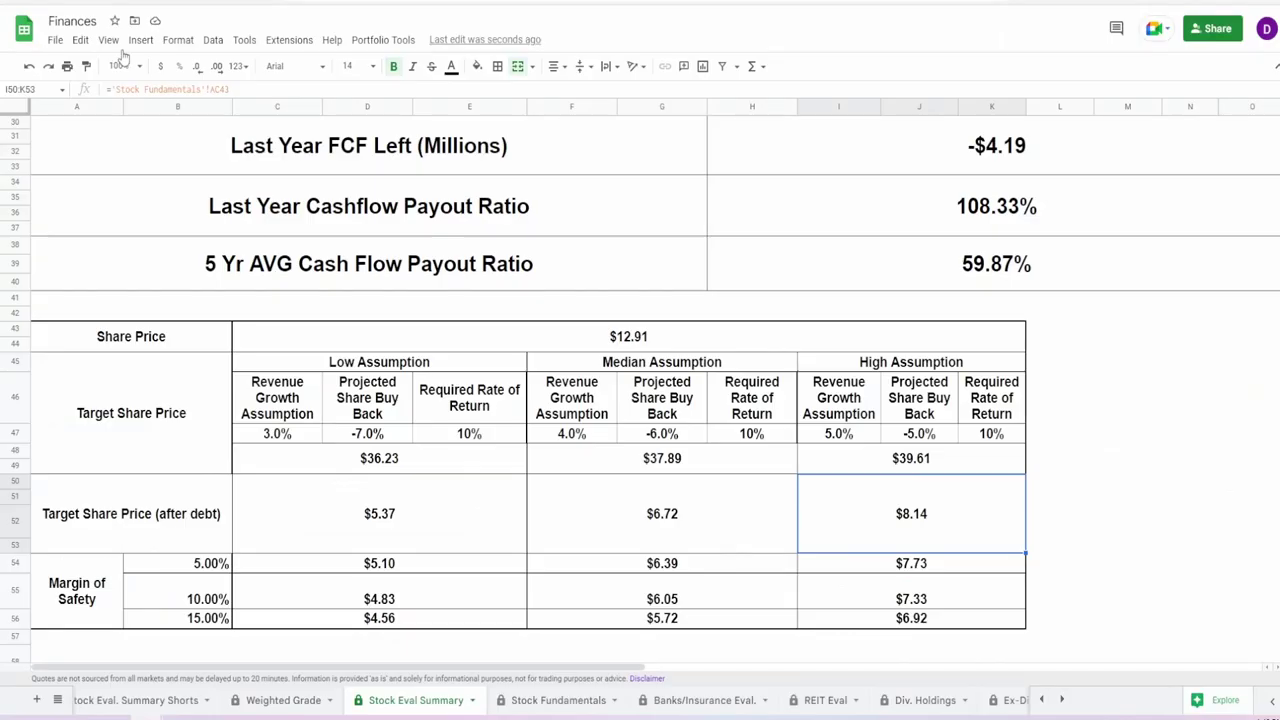
Compare the target share prices before and after debt across the low, median and high assumptions with the current share price.
drag(379, 458, 573, 462)
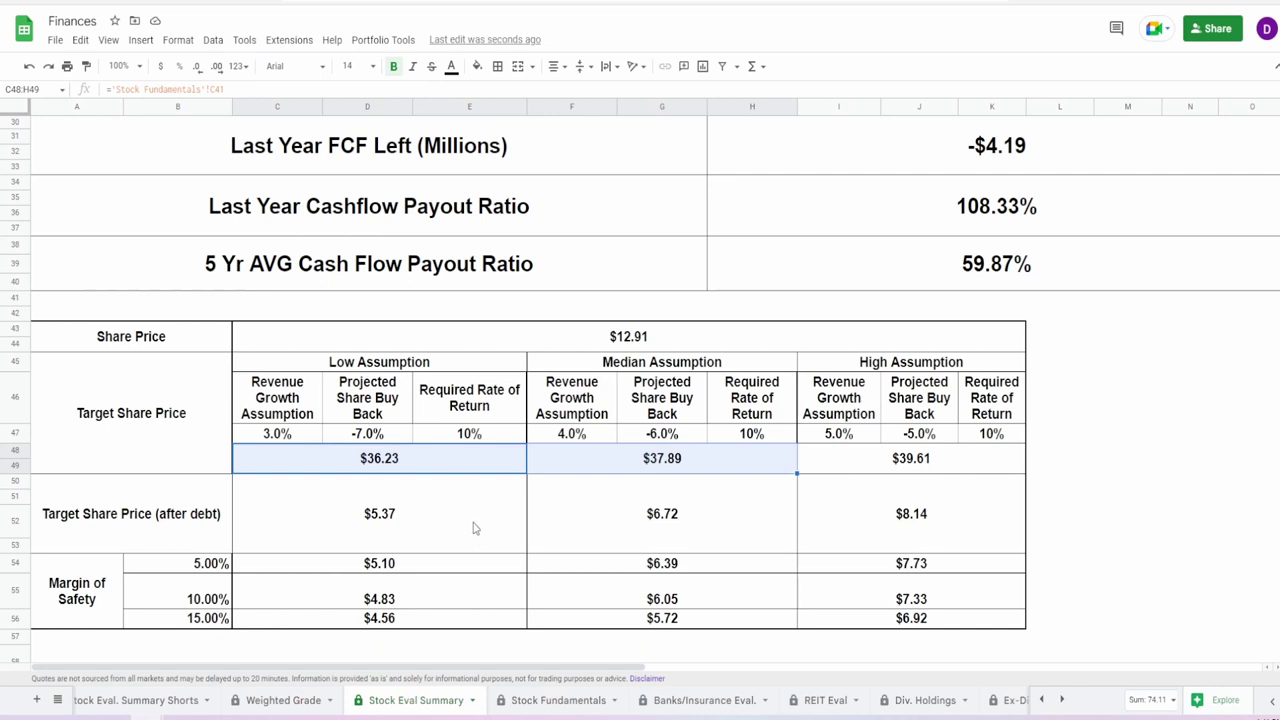
drag(474, 526, 620, 523)
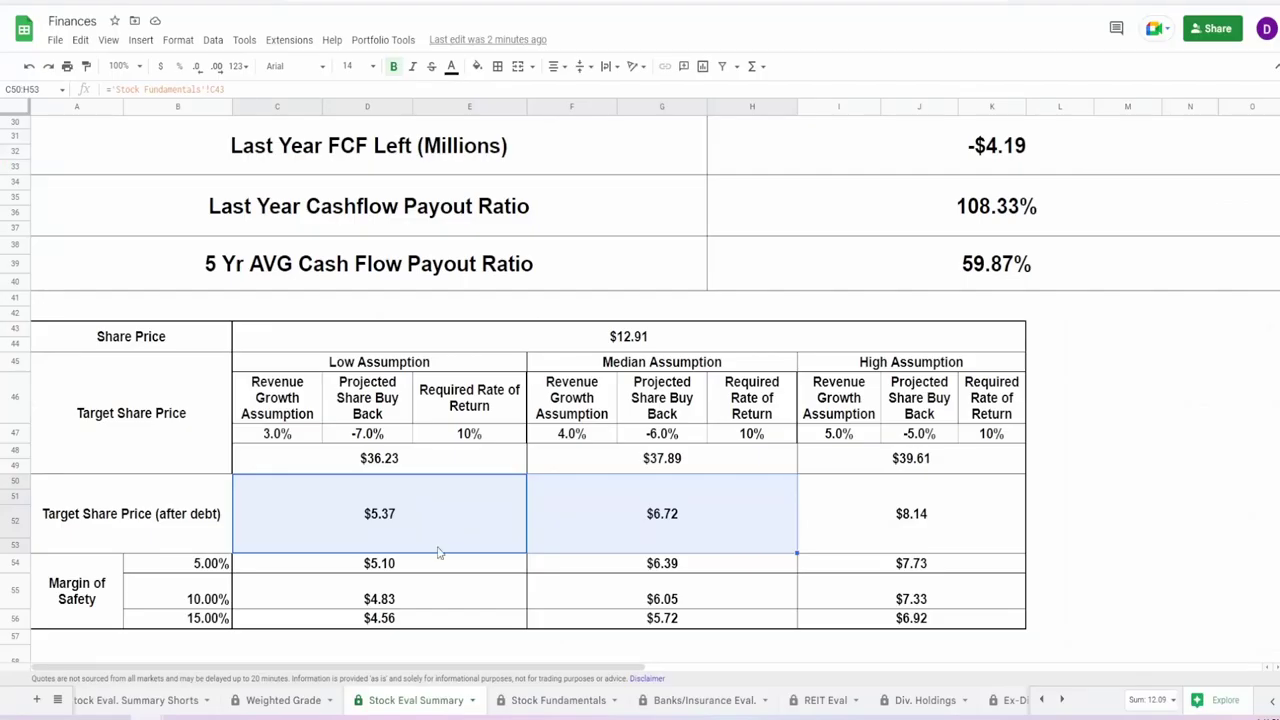
click(430, 522)
drag(427, 517, 903, 517)
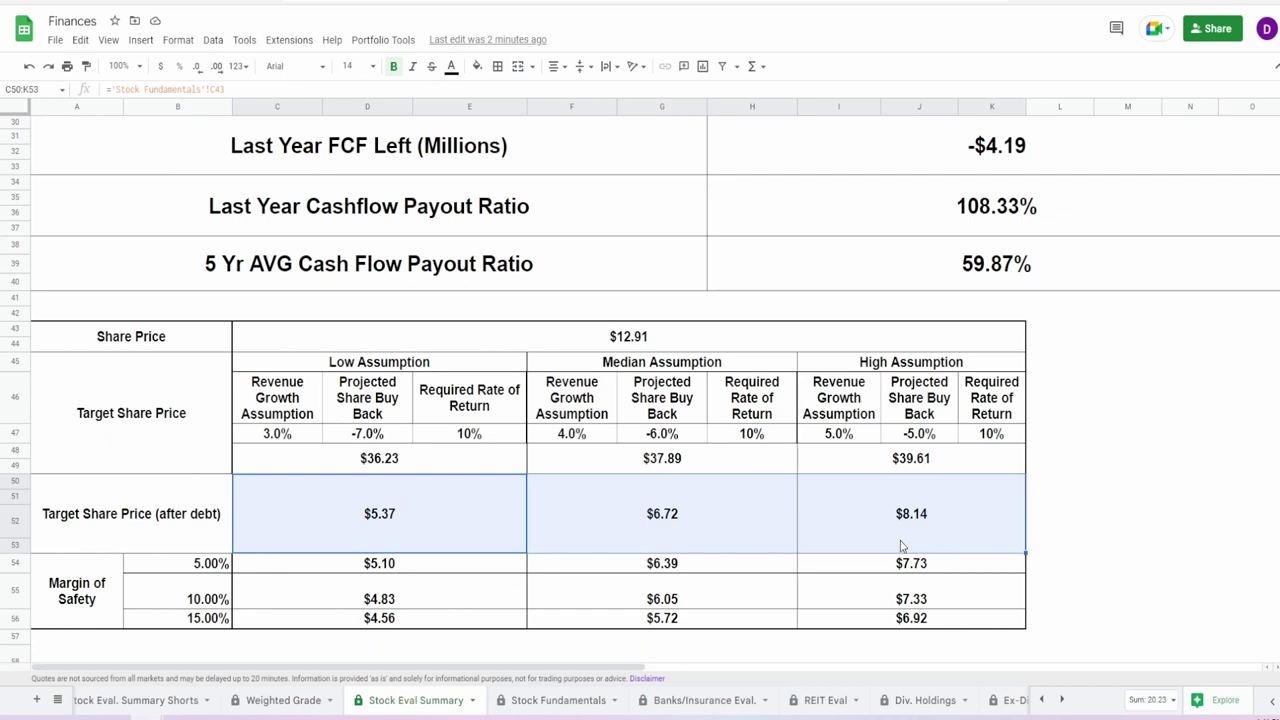
click(707, 524)
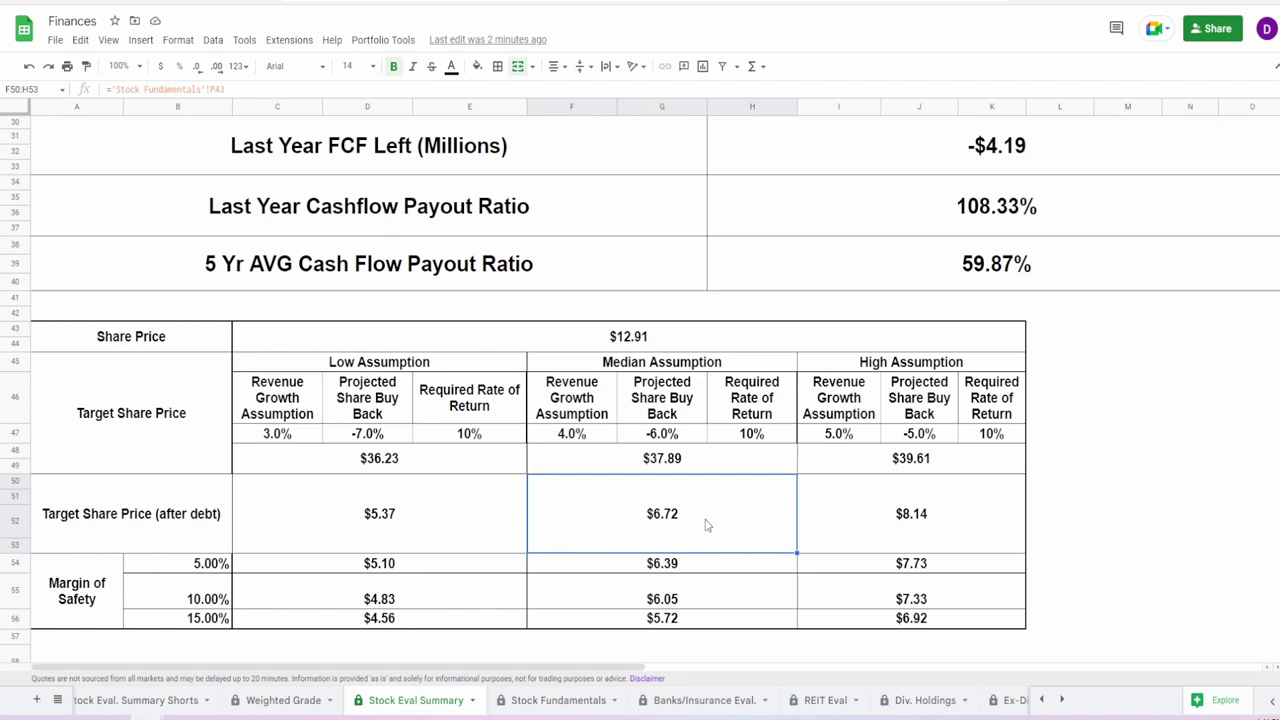
click(666, 337)
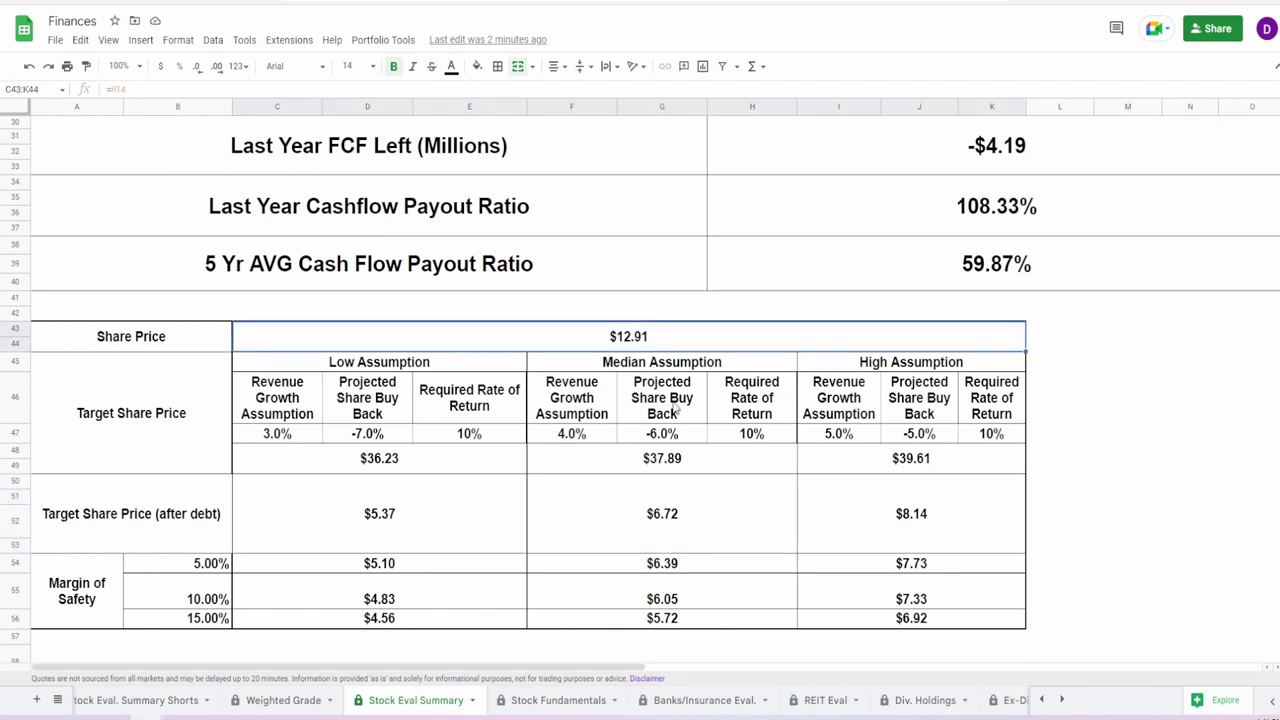
drag(430, 468, 938, 456)
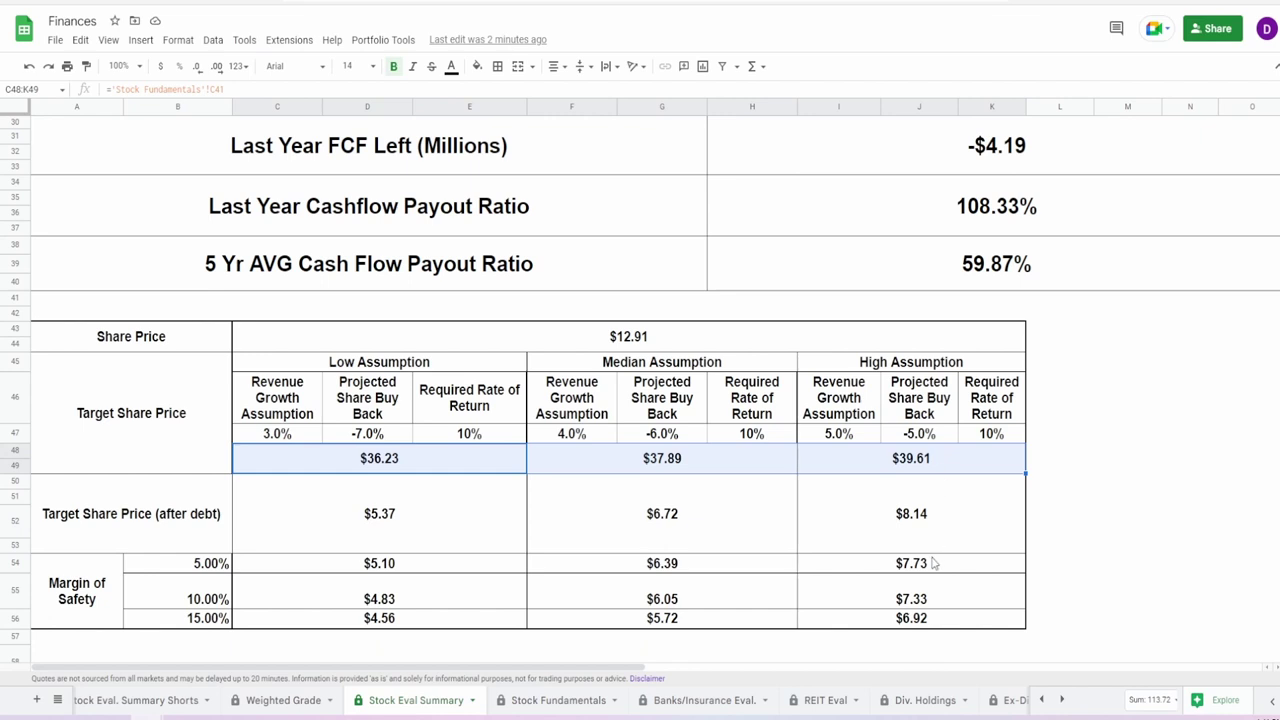
drag(423, 518, 951, 534)
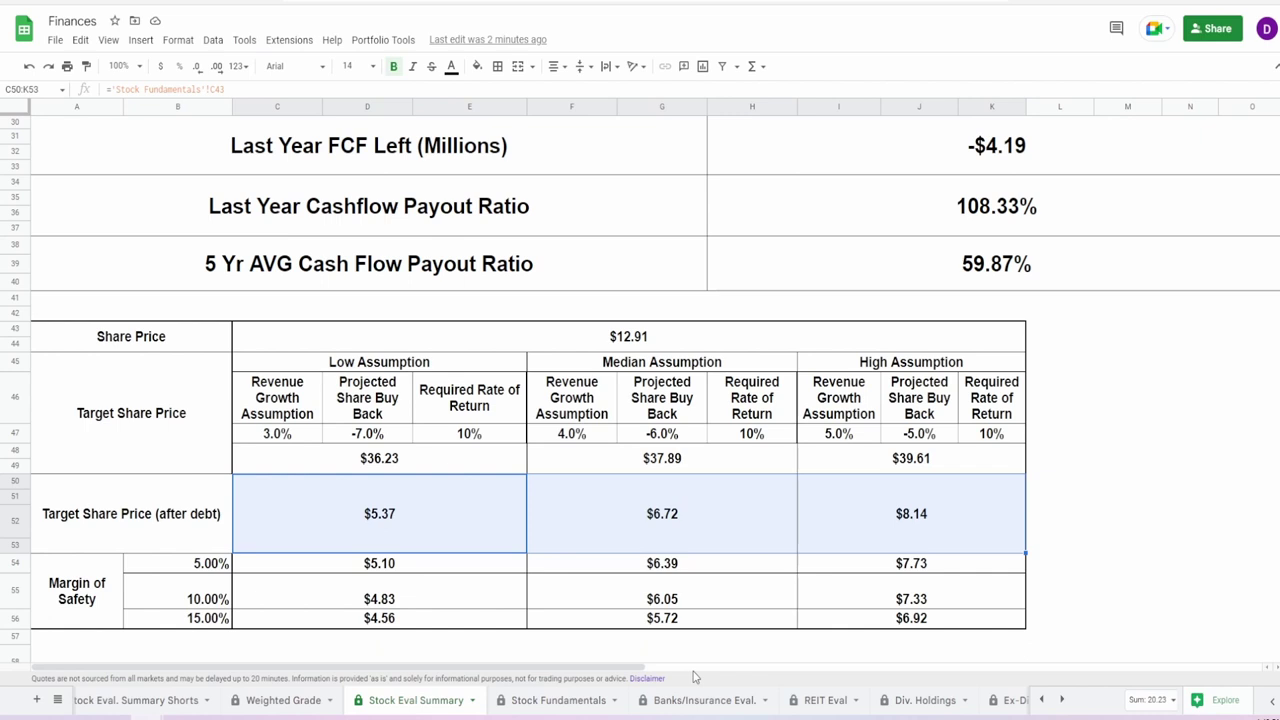
Review the row 47 assumptions and margin of safety percentages, then the low-assumption prices down to the 5% margin of safety.
drag(280, 433, 950, 445)
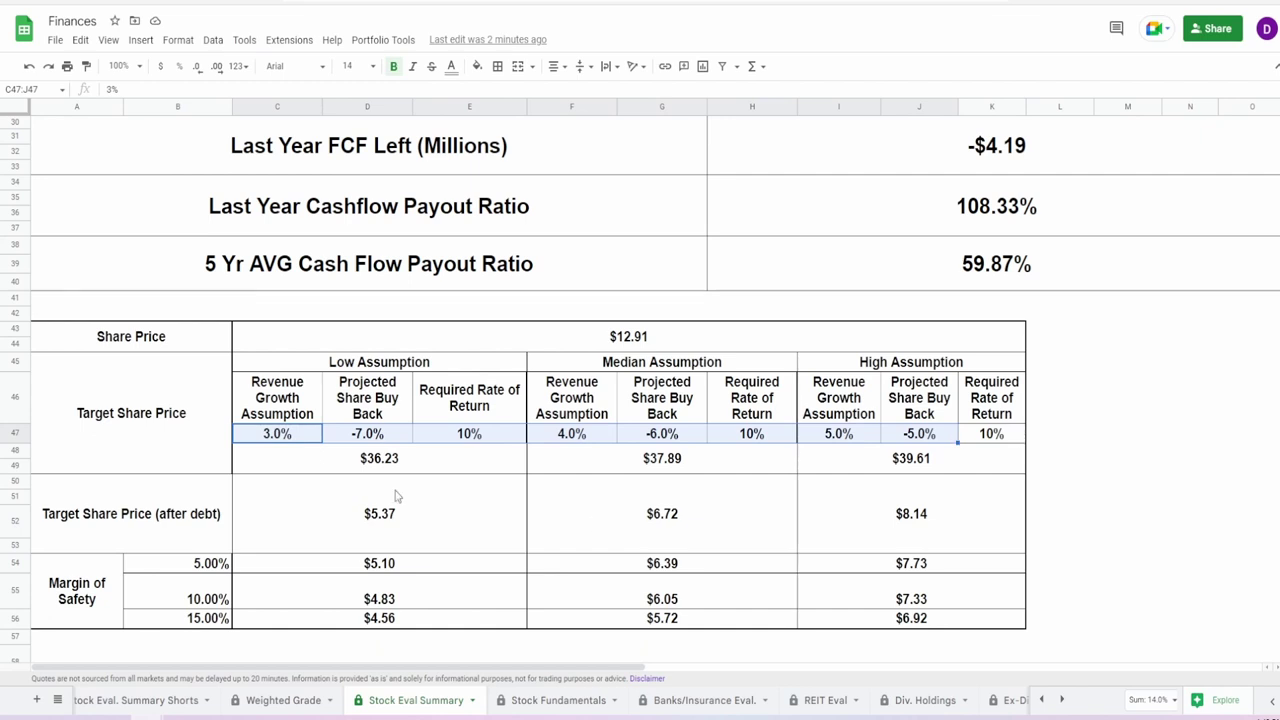
drag(215, 568, 220, 643)
click(377, 564)
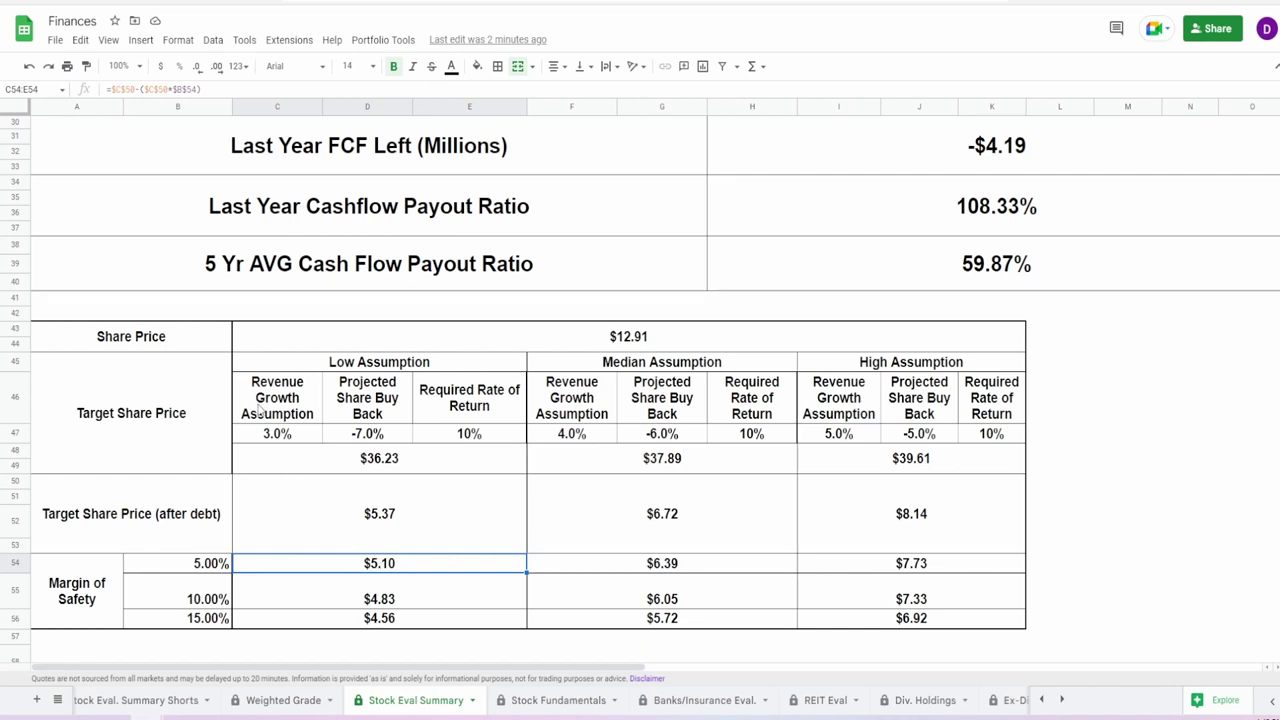
click(280, 436)
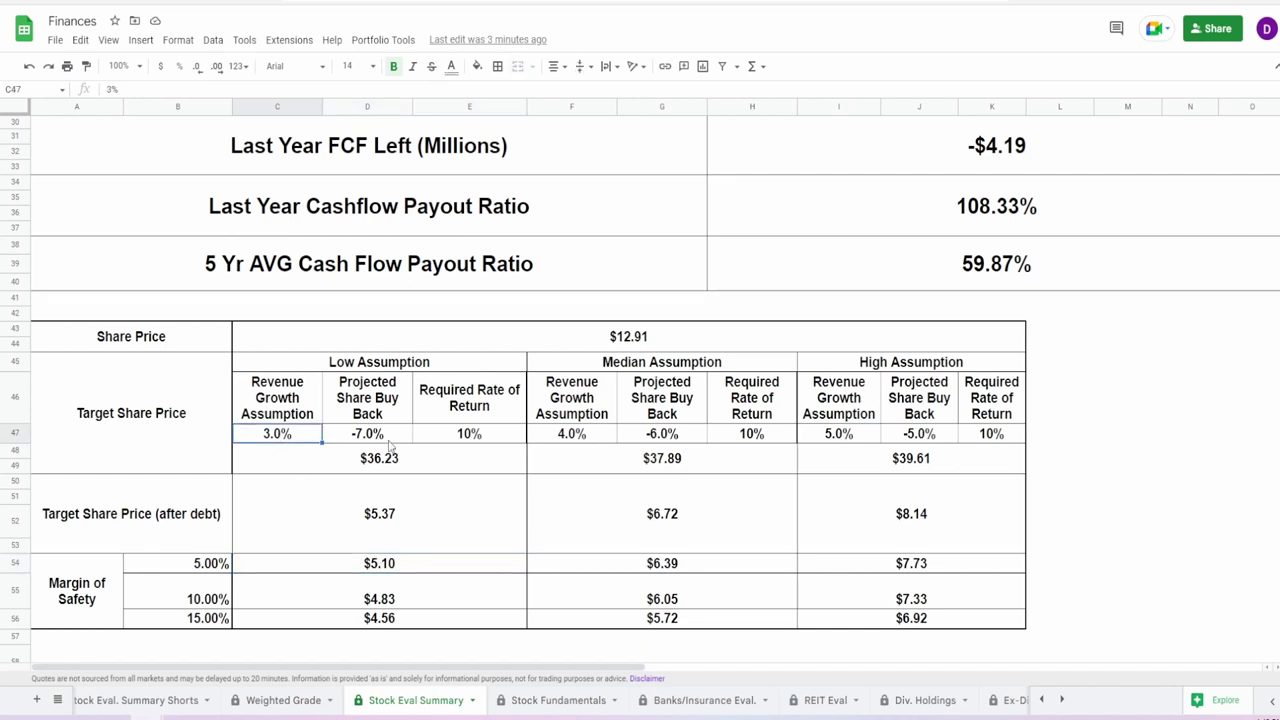
drag(396, 468, 405, 578)
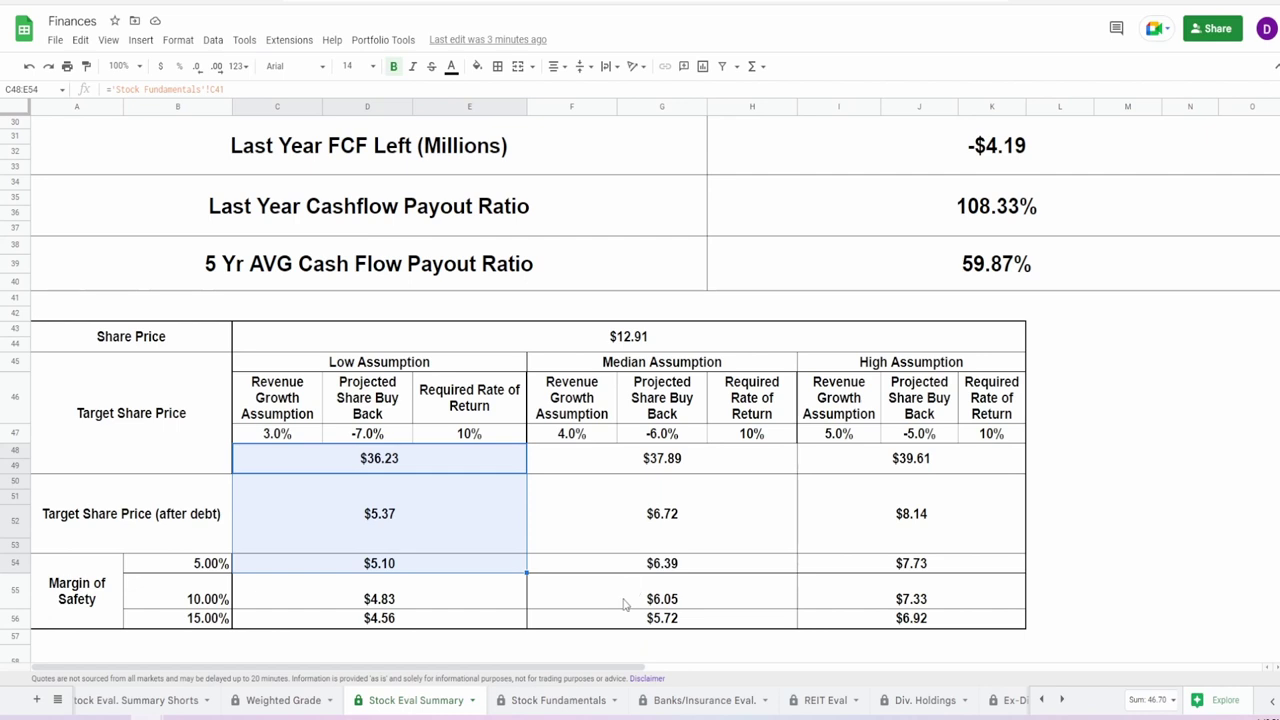
View the Banks/Insurance Eval. sheet and the REIT Eval sheet.
click(722, 703)
click(838, 706)
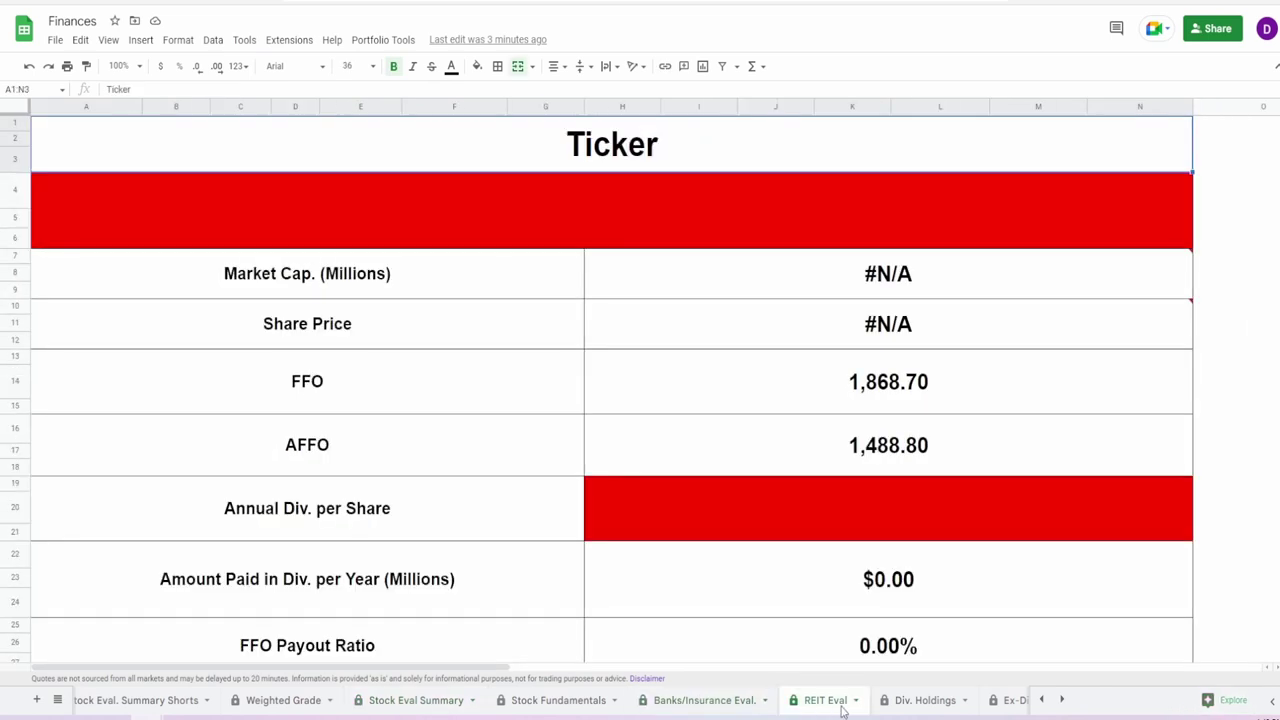
View the Div. Holdings sheet, and return to the Stock Eval Summary sheet.
click(946, 705)
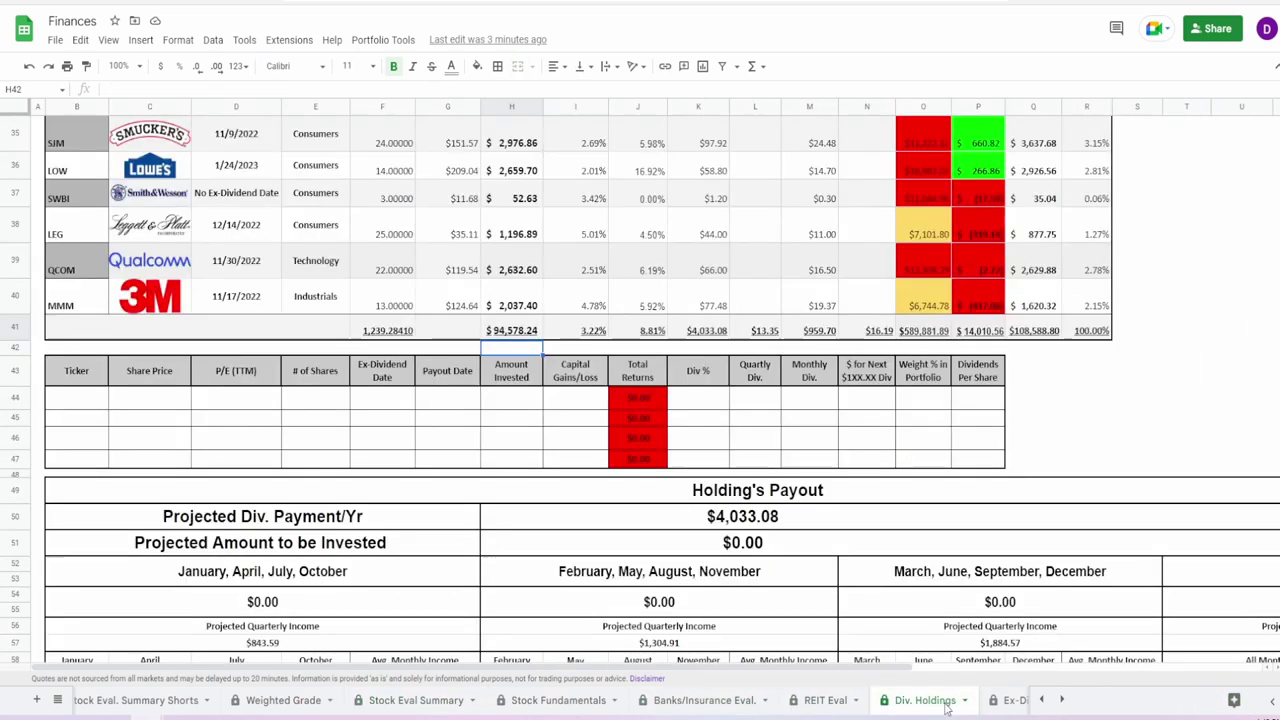
click(449, 701)
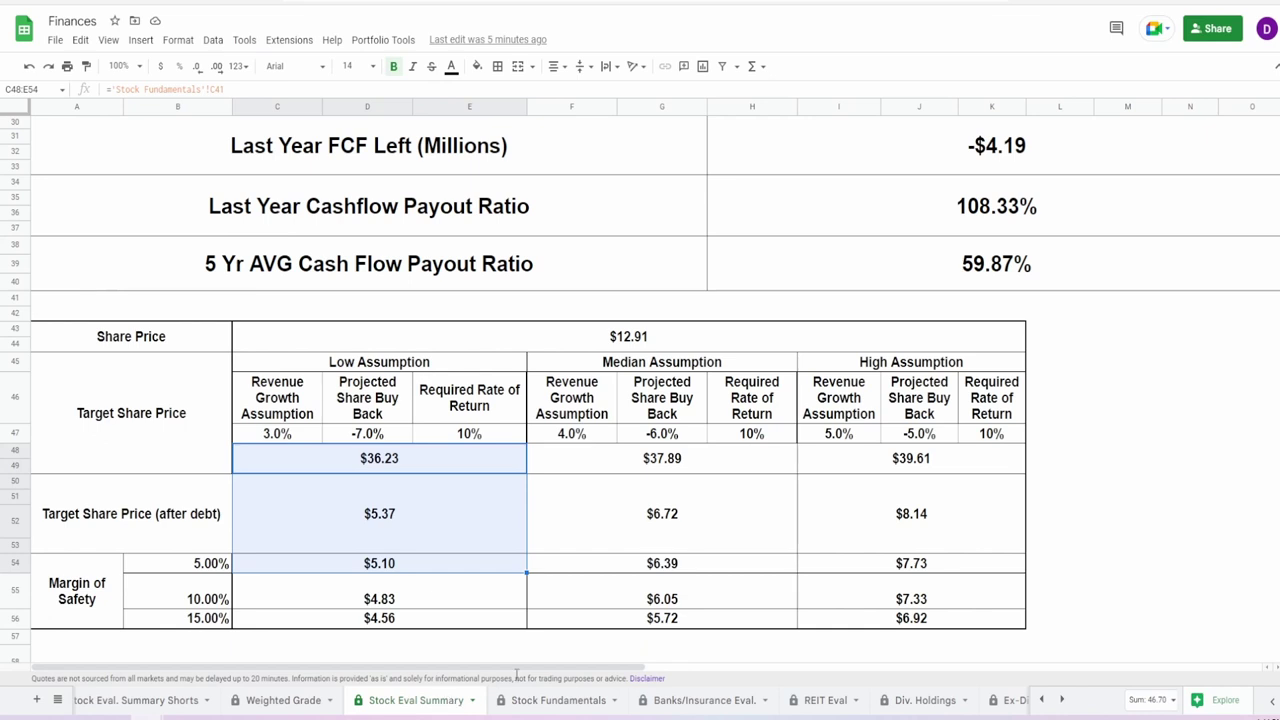
Examine the Dividends at Current Price table, from annual dividend per share and shares per monthly income to the annual, quarterly and monthly dividends.
scroll(504, 440, down, 5)
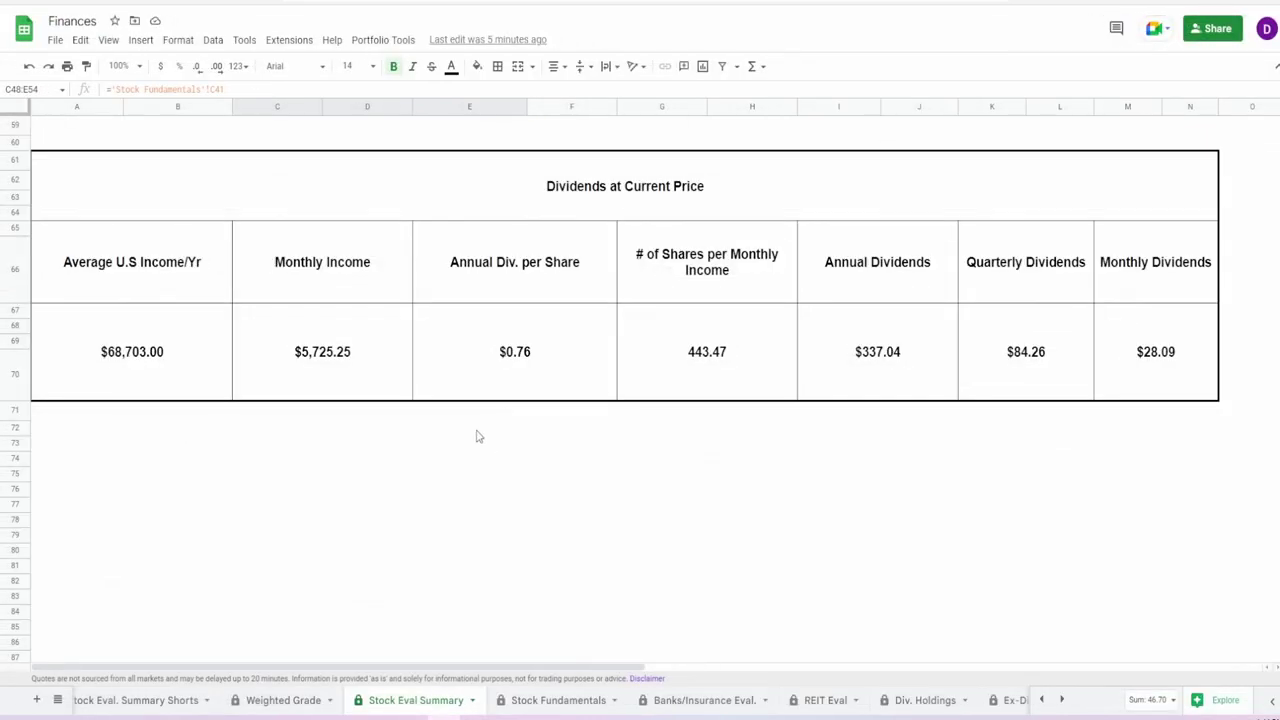
click(500, 368)
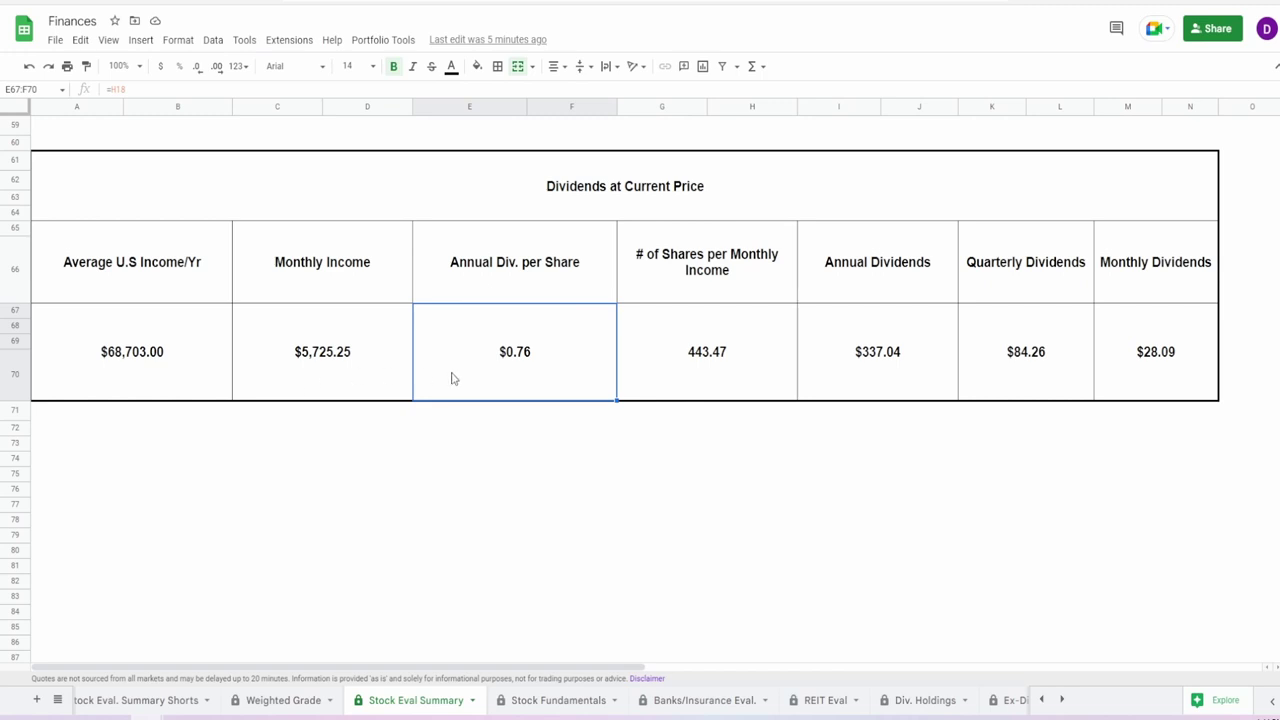
click(658, 358)
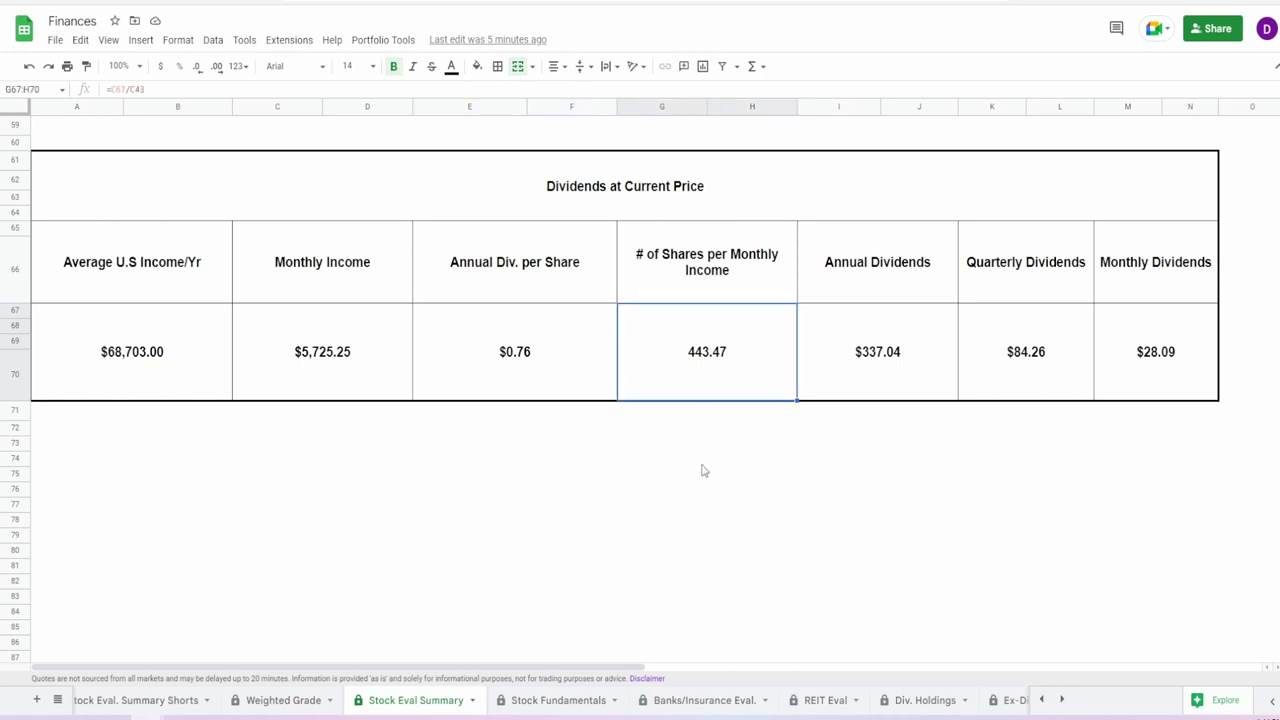
click(864, 376)
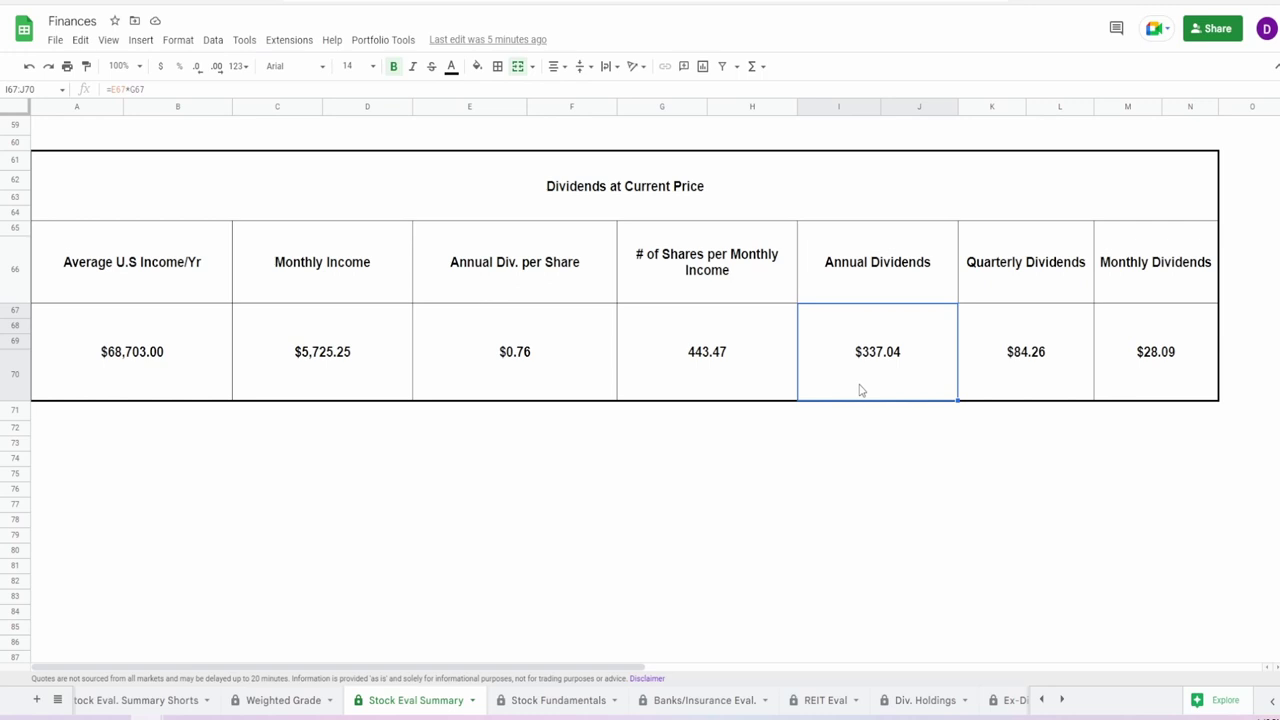
click(1052, 357)
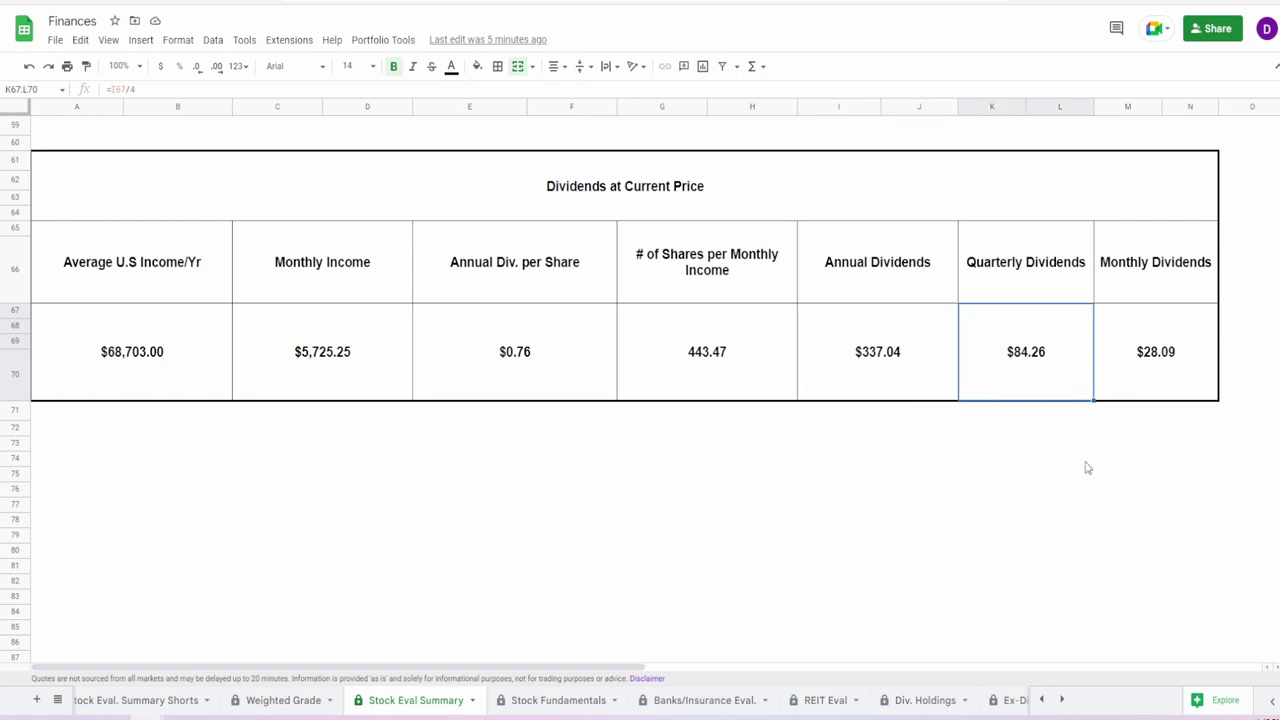
click(1140, 355)
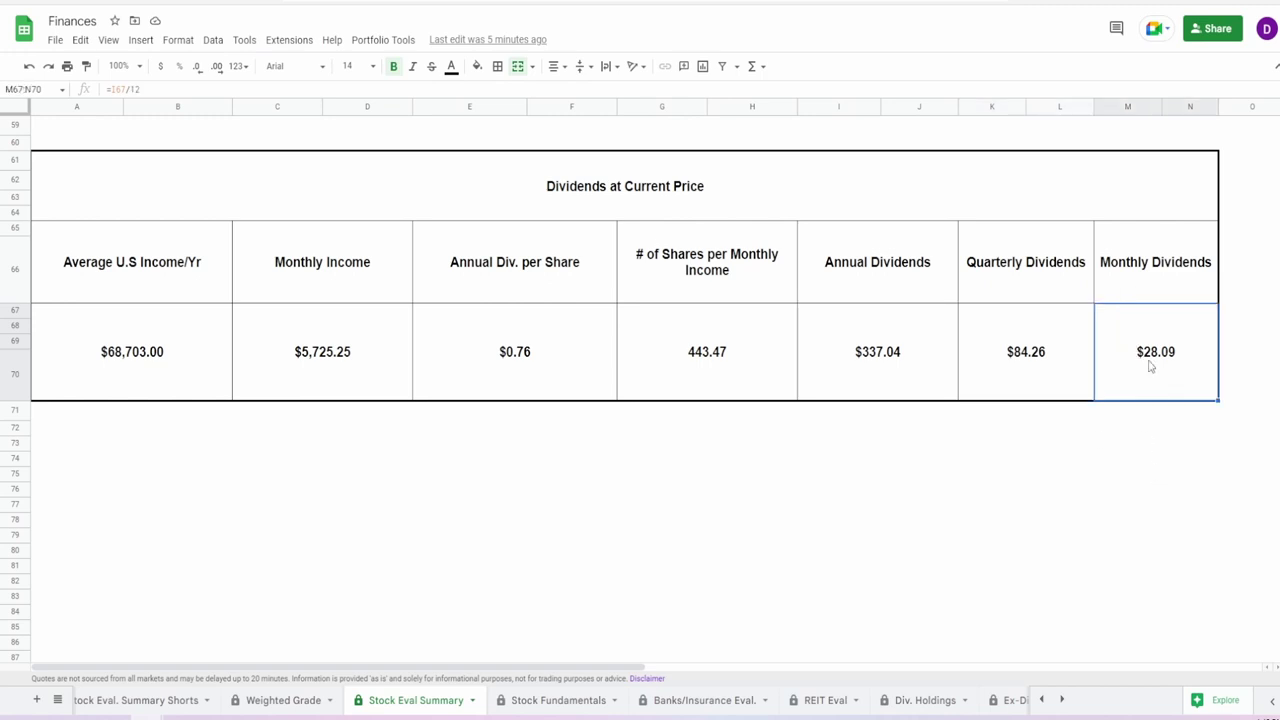
click(921, 362)
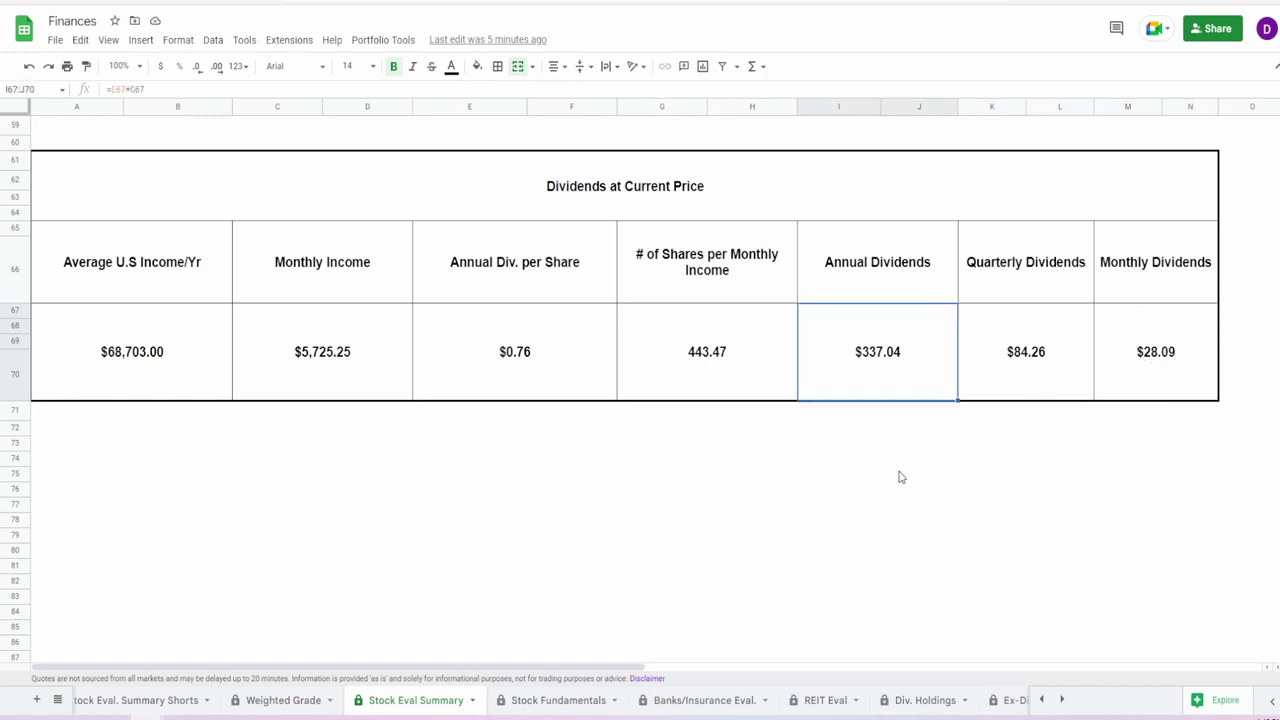